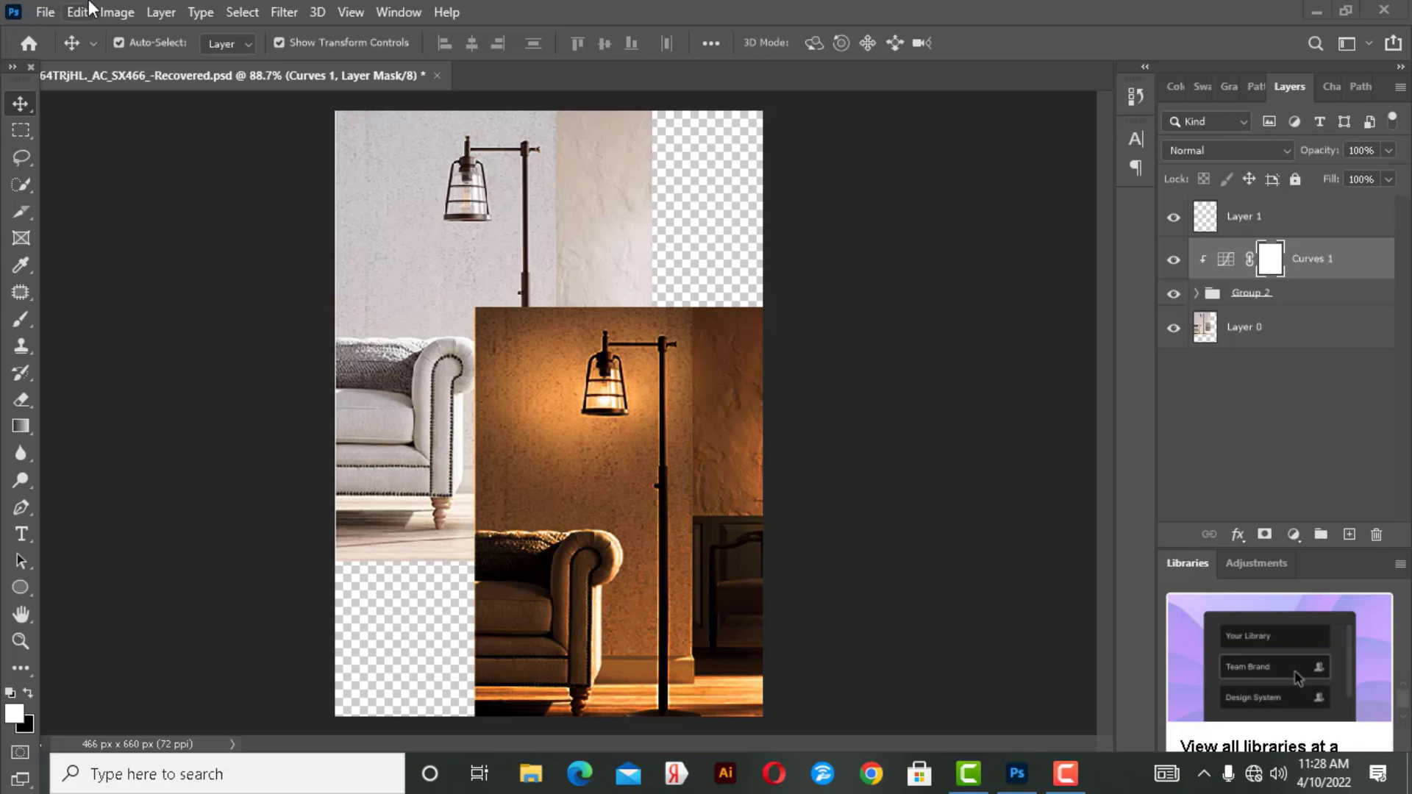
Open RING 5.jpg from 3D Objects > BULB LIGHTING as a new document.
left_click(46, 13)
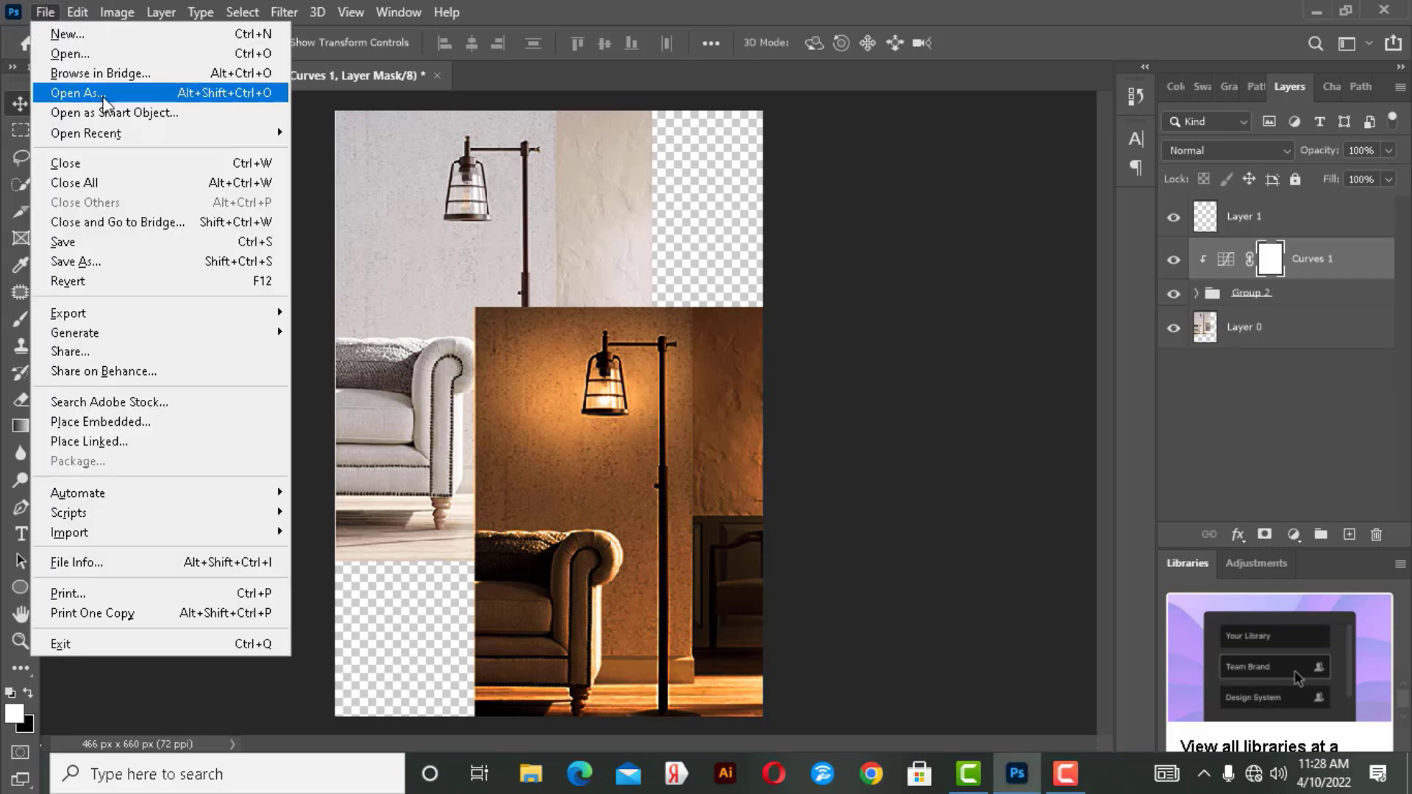
left_click(95, 55)
left_click(244, 59)
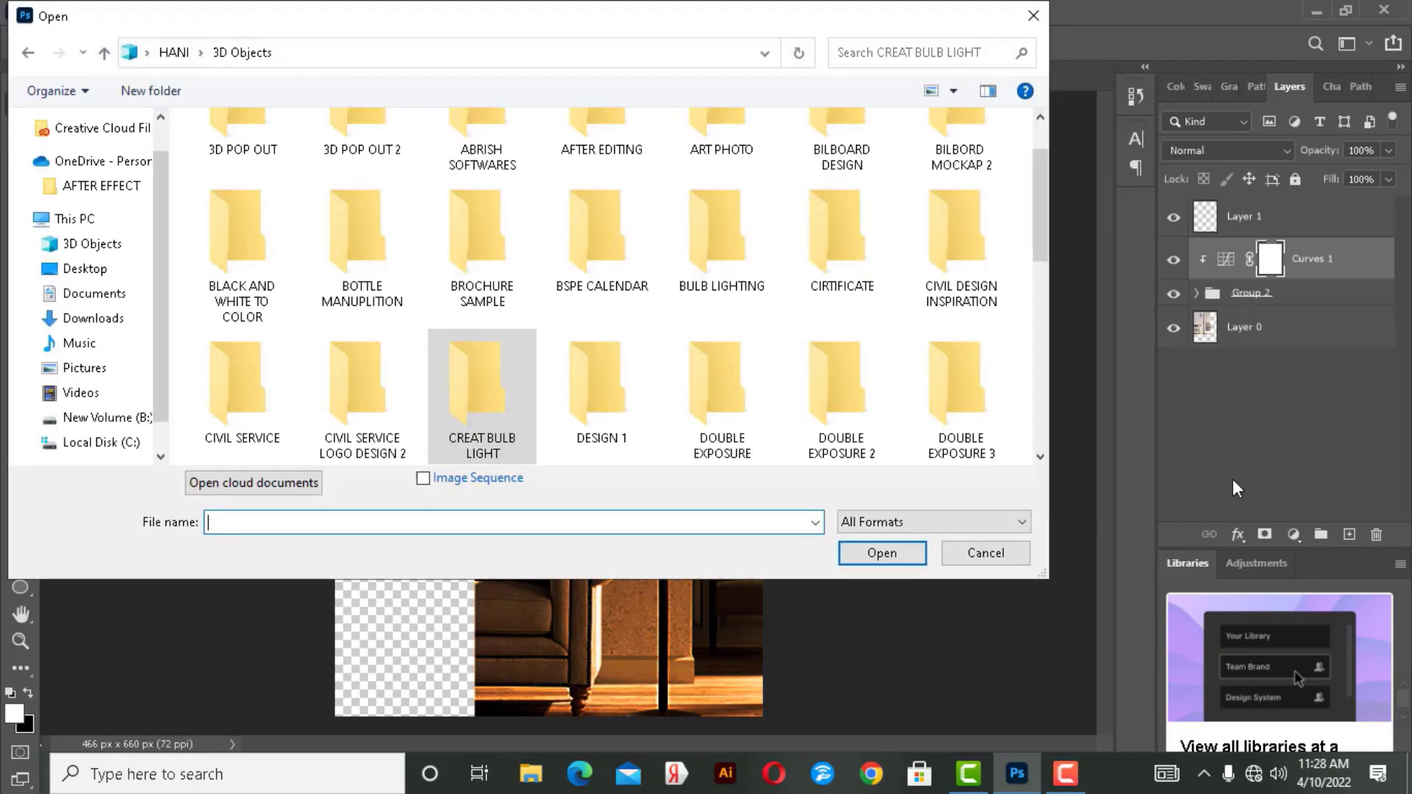
double_click(728, 280)
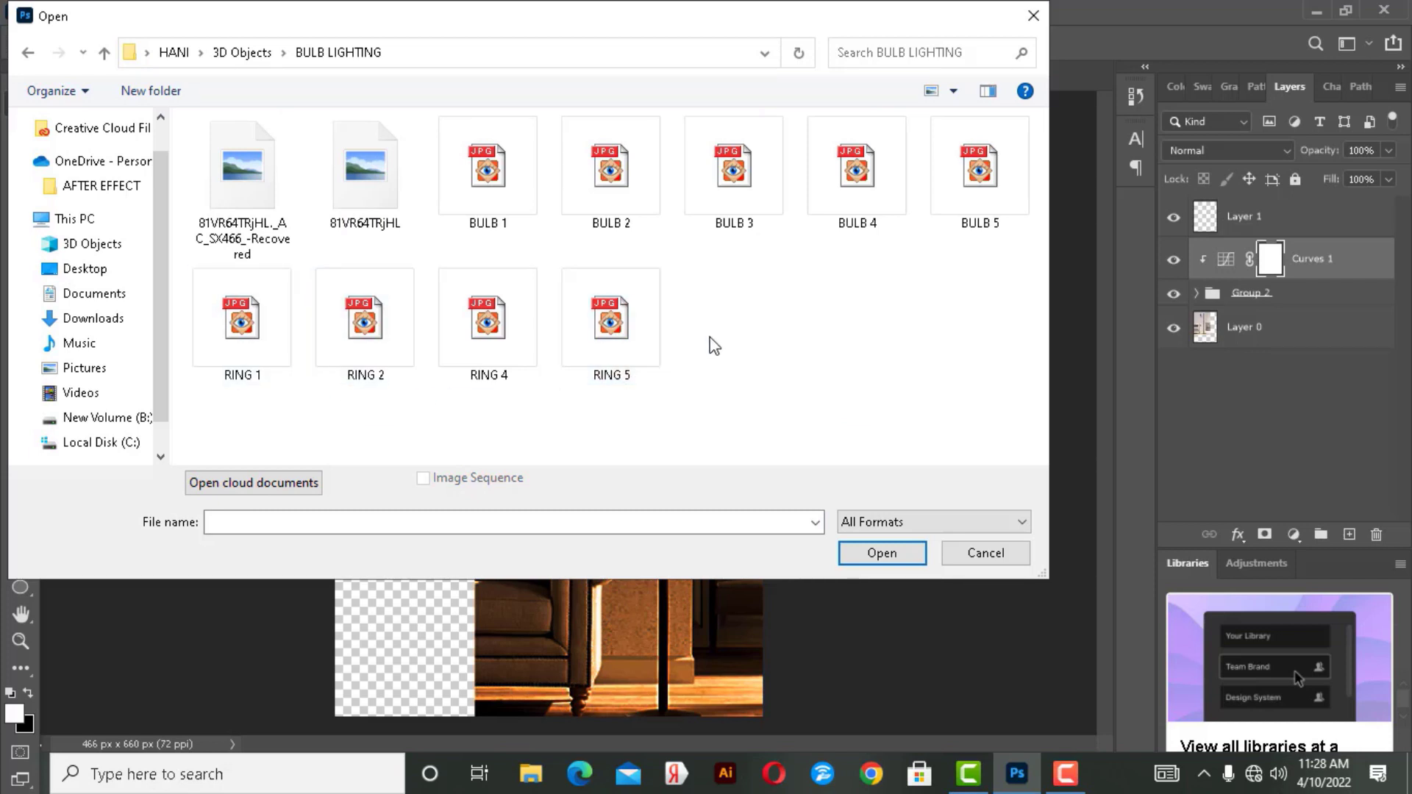
mouse_move(610, 325)
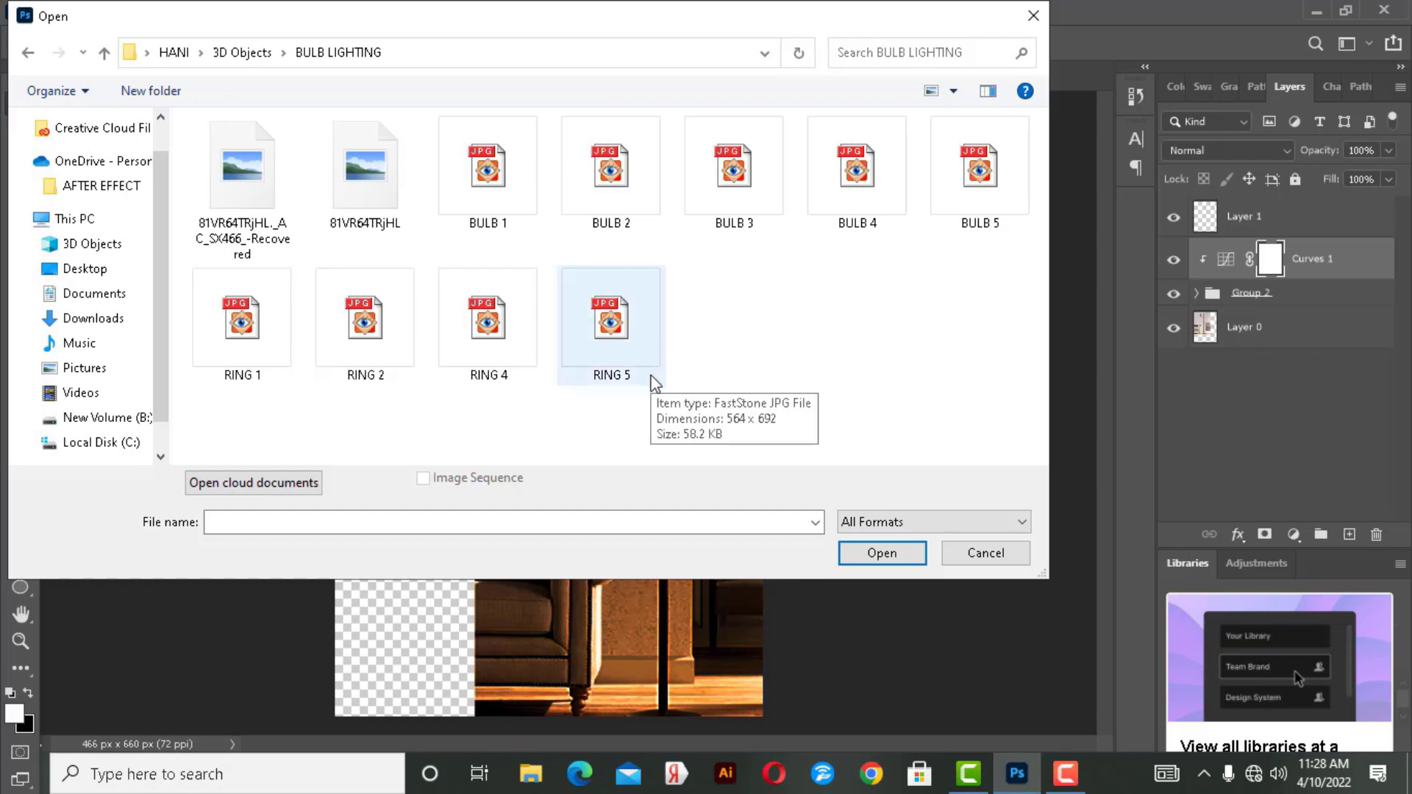
left_click(653, 377)
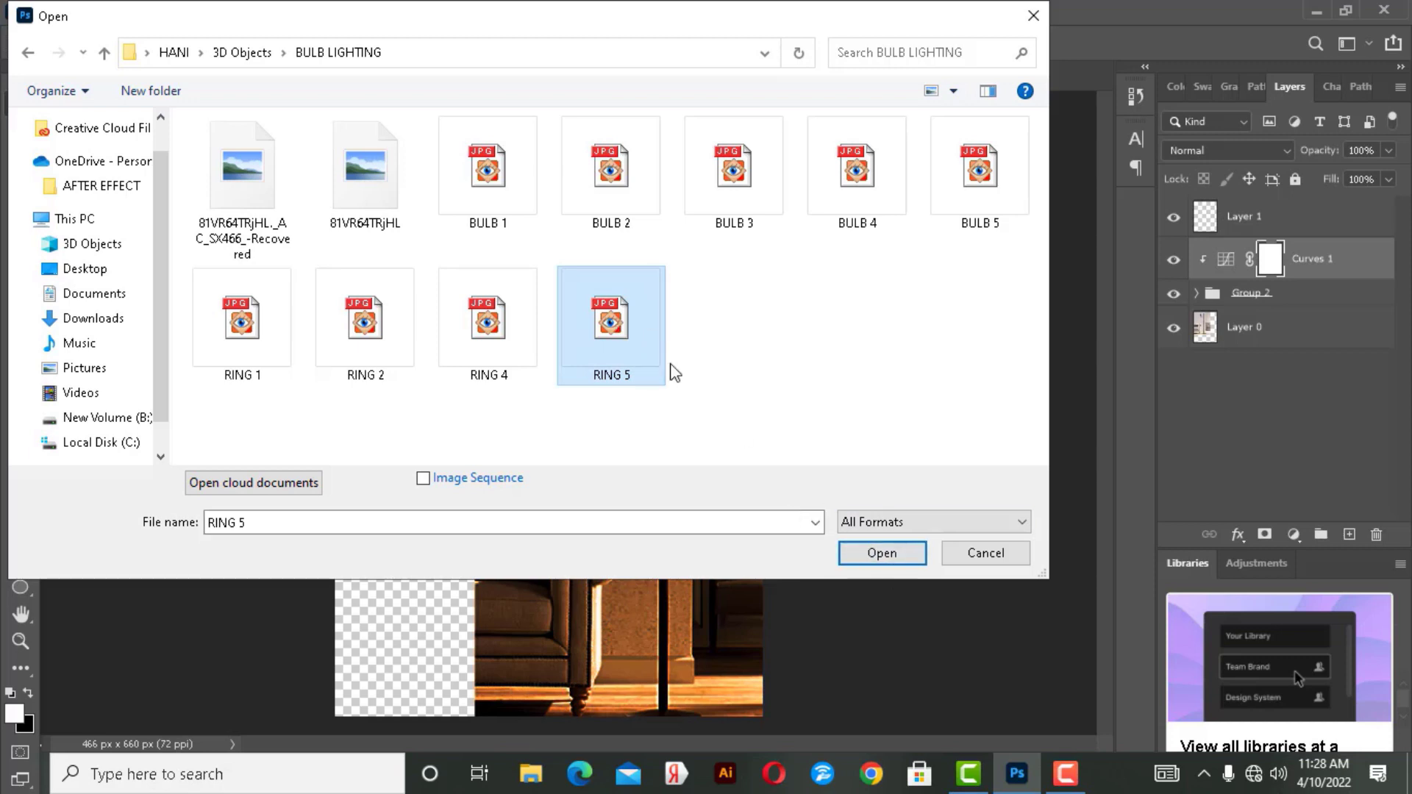
double_click(625, 356)
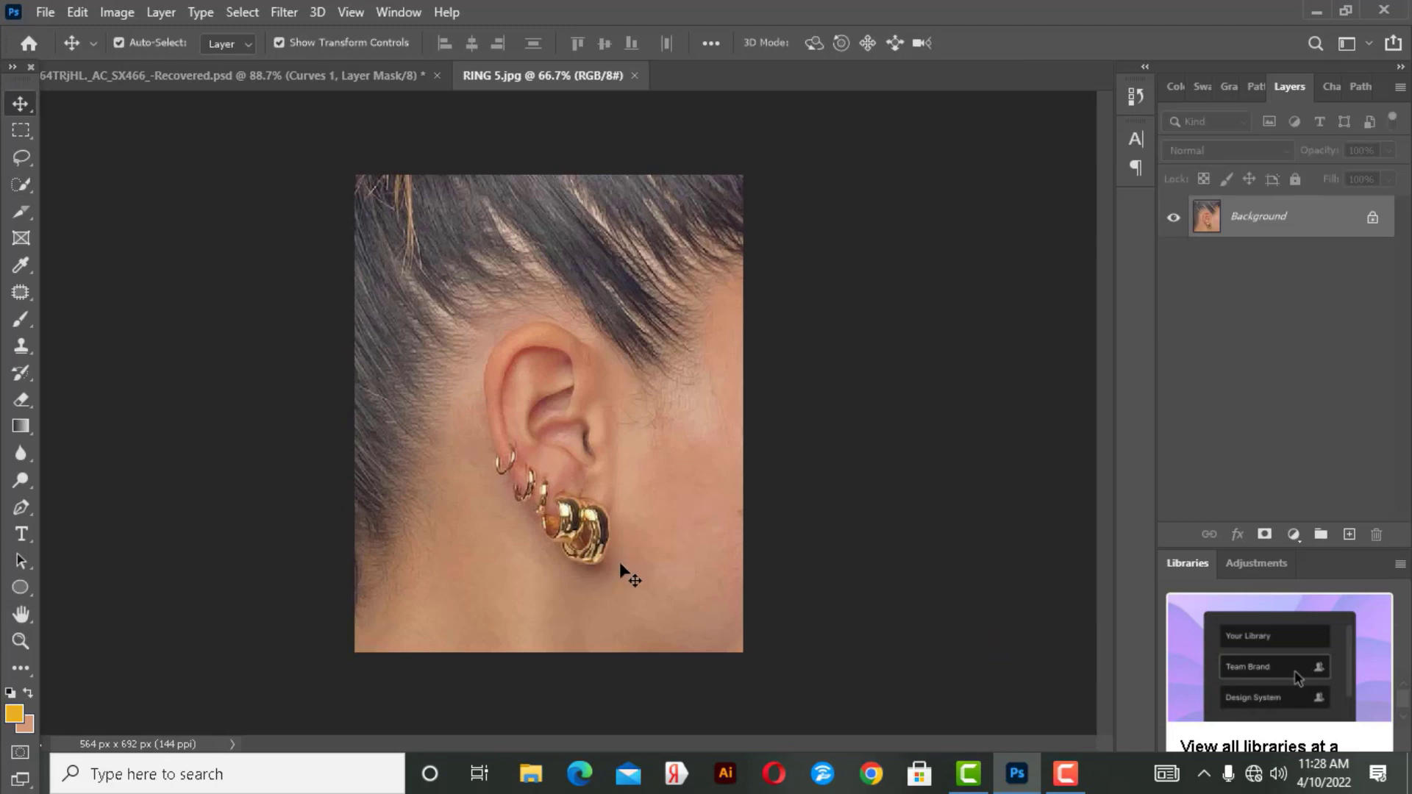
Fit the ear photo to the window, unlock its Background into Layer 0, and disable Auto-Select.
key("ctrl+0")
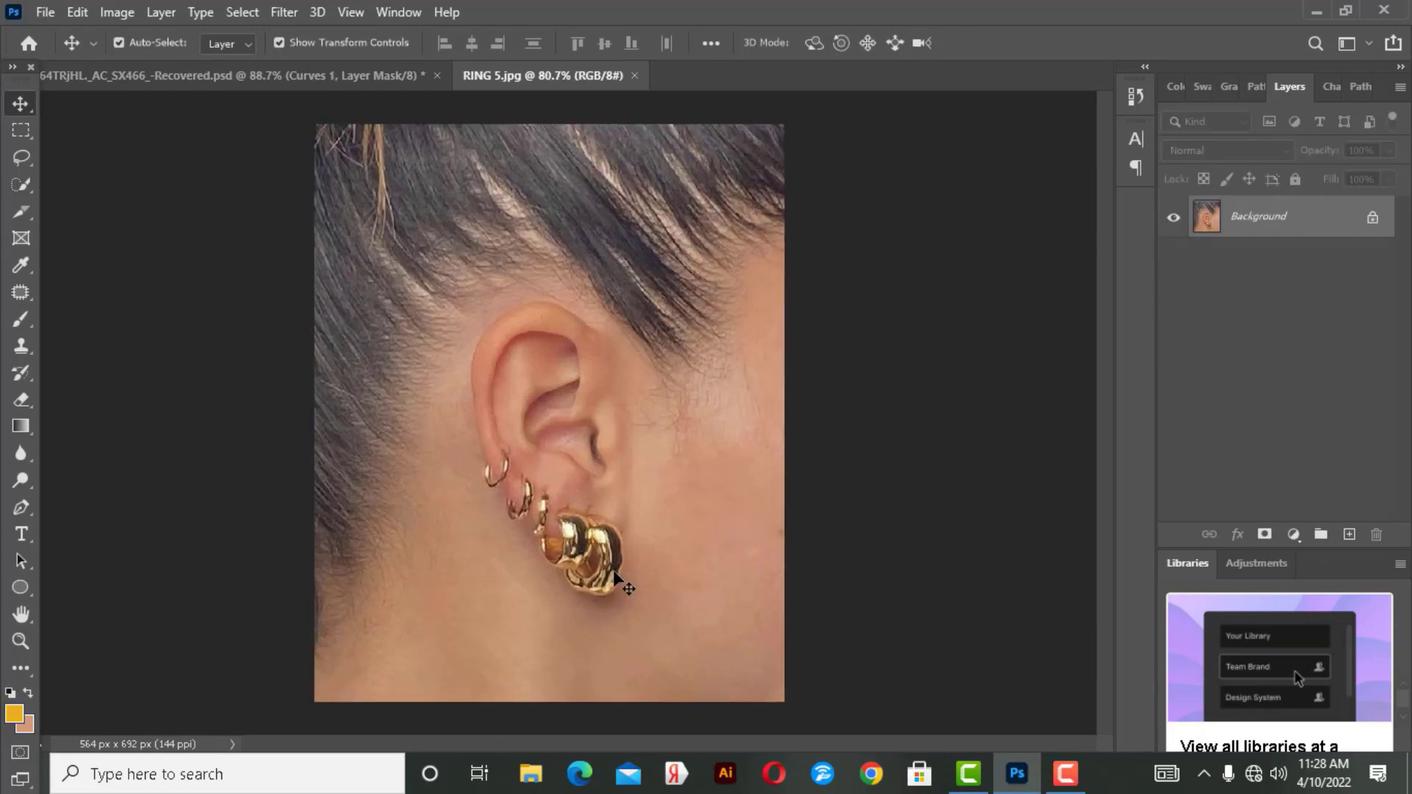
key("ctrl+0")
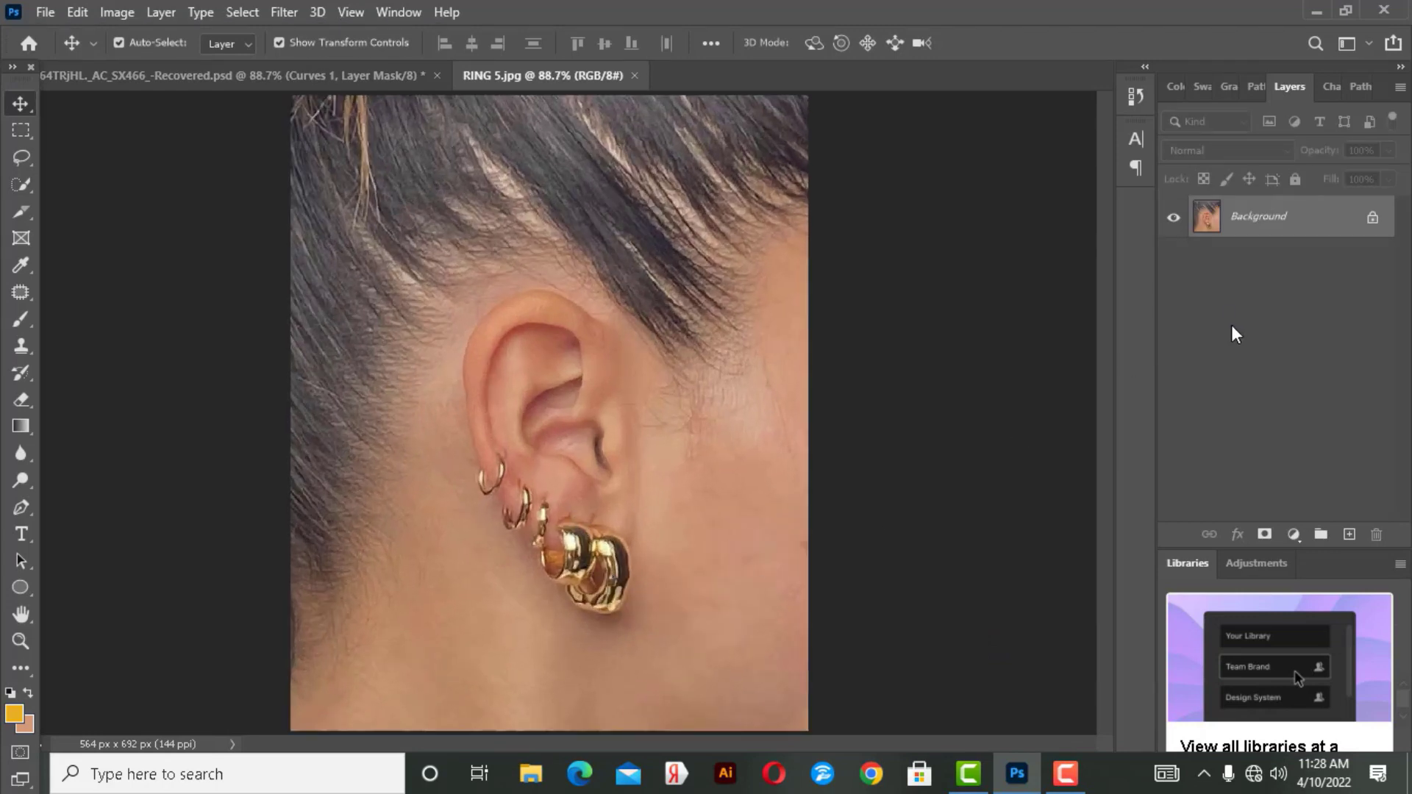
left_click(1372, 217)
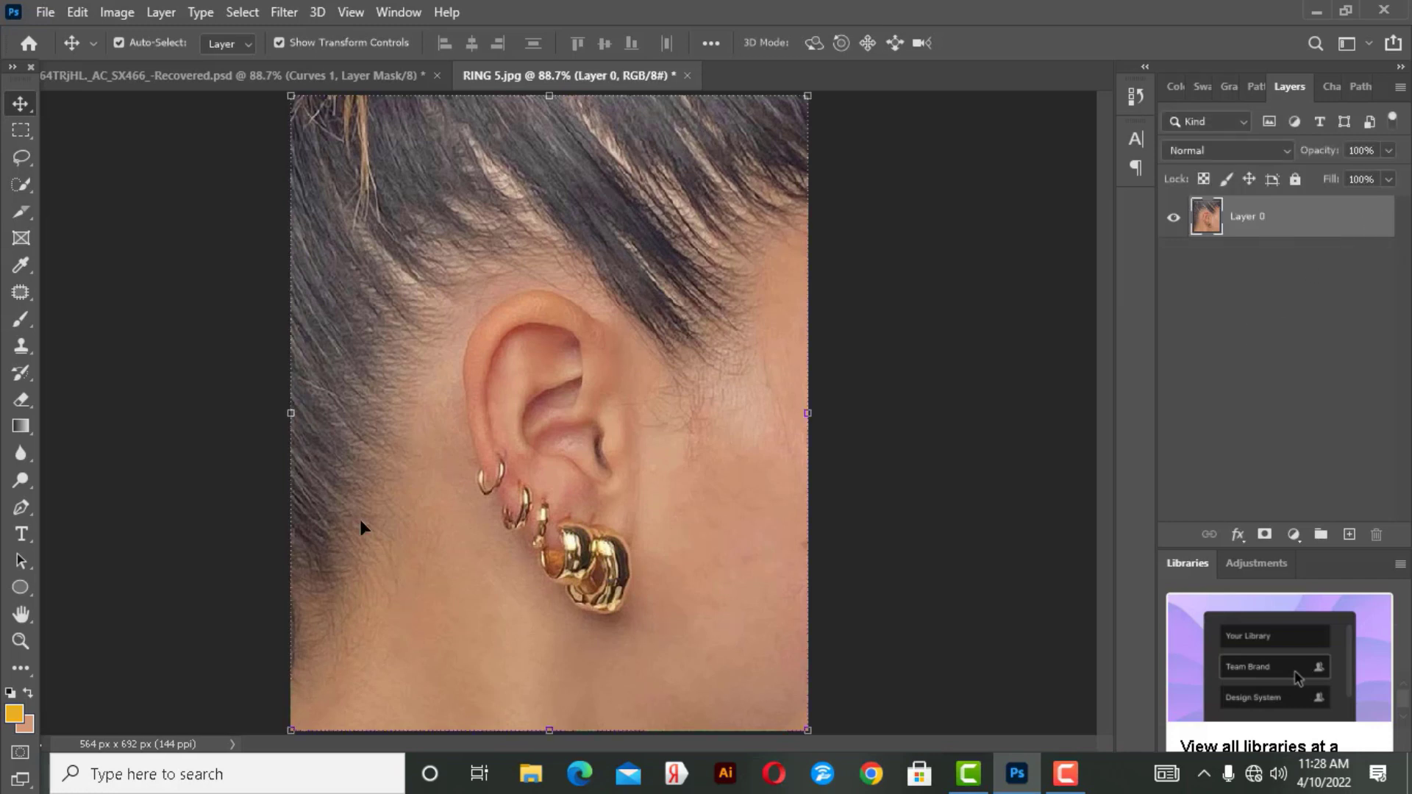
left_click(168, 75)
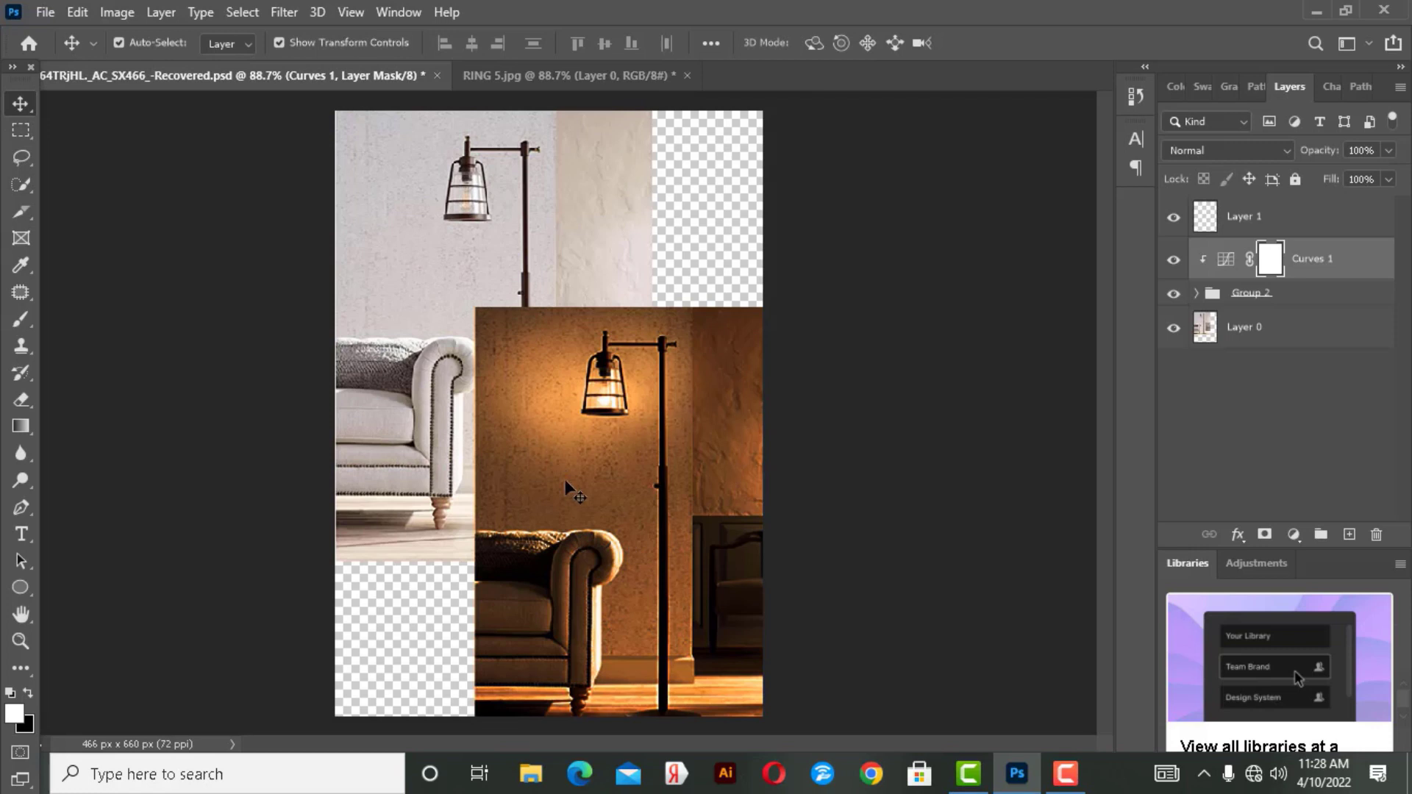
left_click(535, 73)
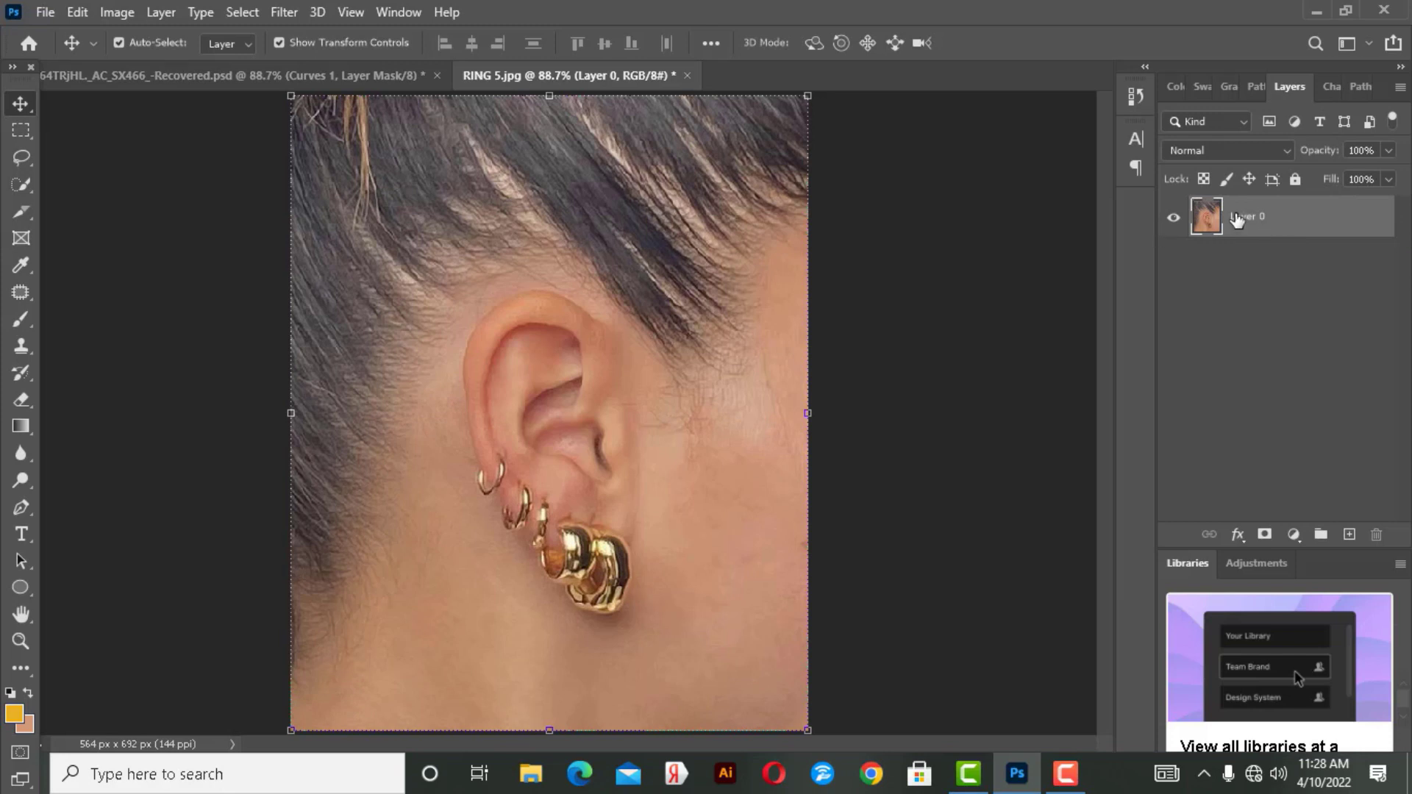
key("ctrl")
Create a new layer named SHINE in Color Dodge mode, filled with Color-Dodge-neutral black.
key("ctrl+shift+n")
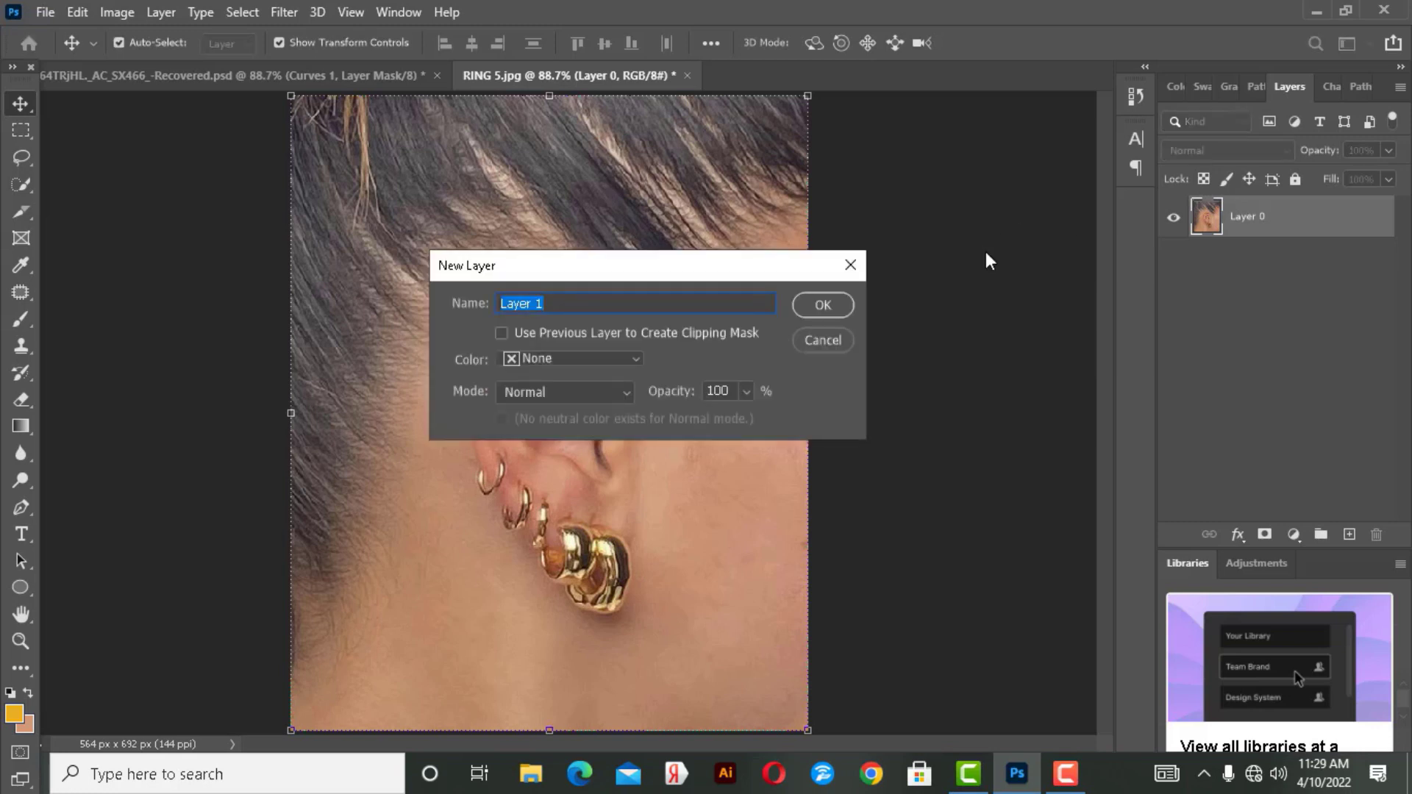
left_click_drag(677, 267, 807, 247)
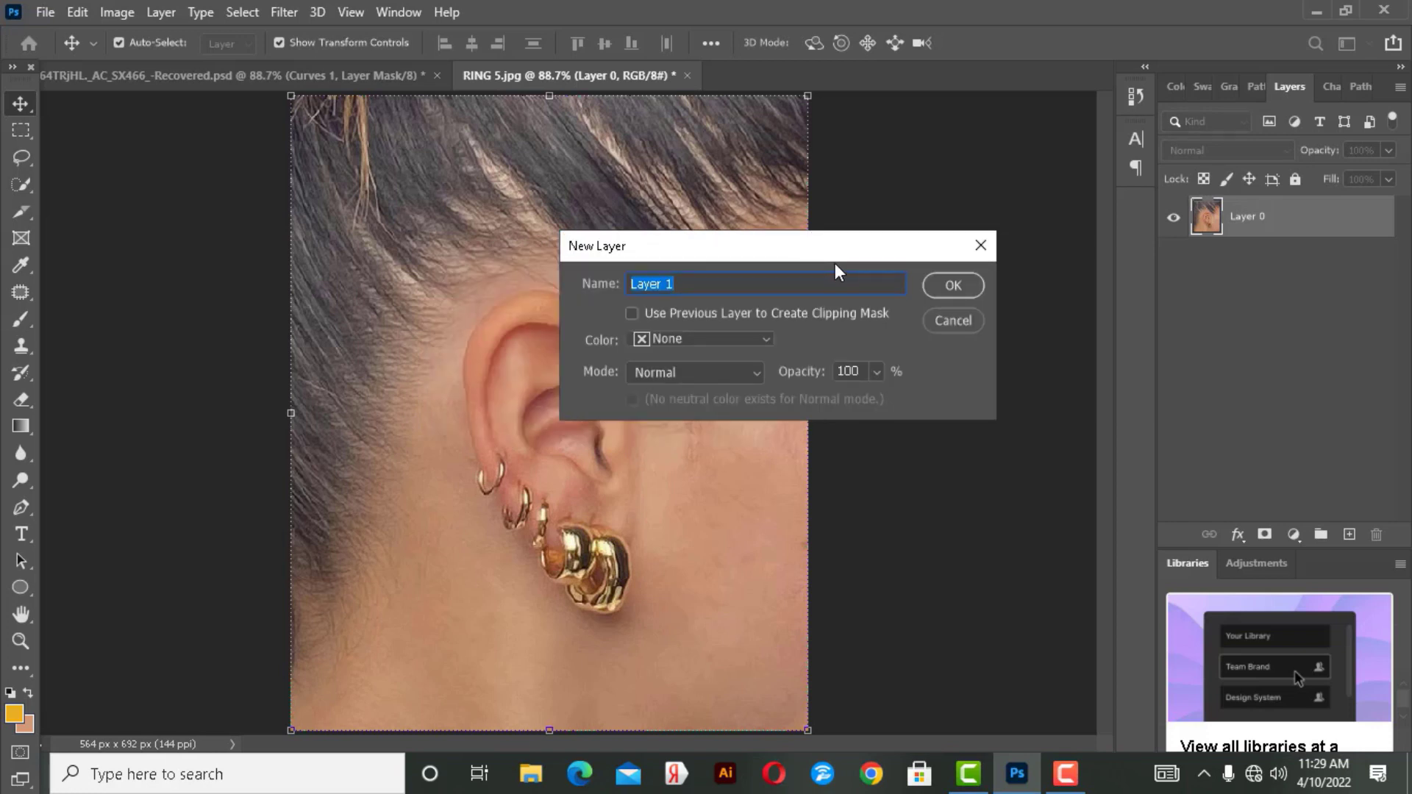
left_click_drag(809, 263, 824, 237)
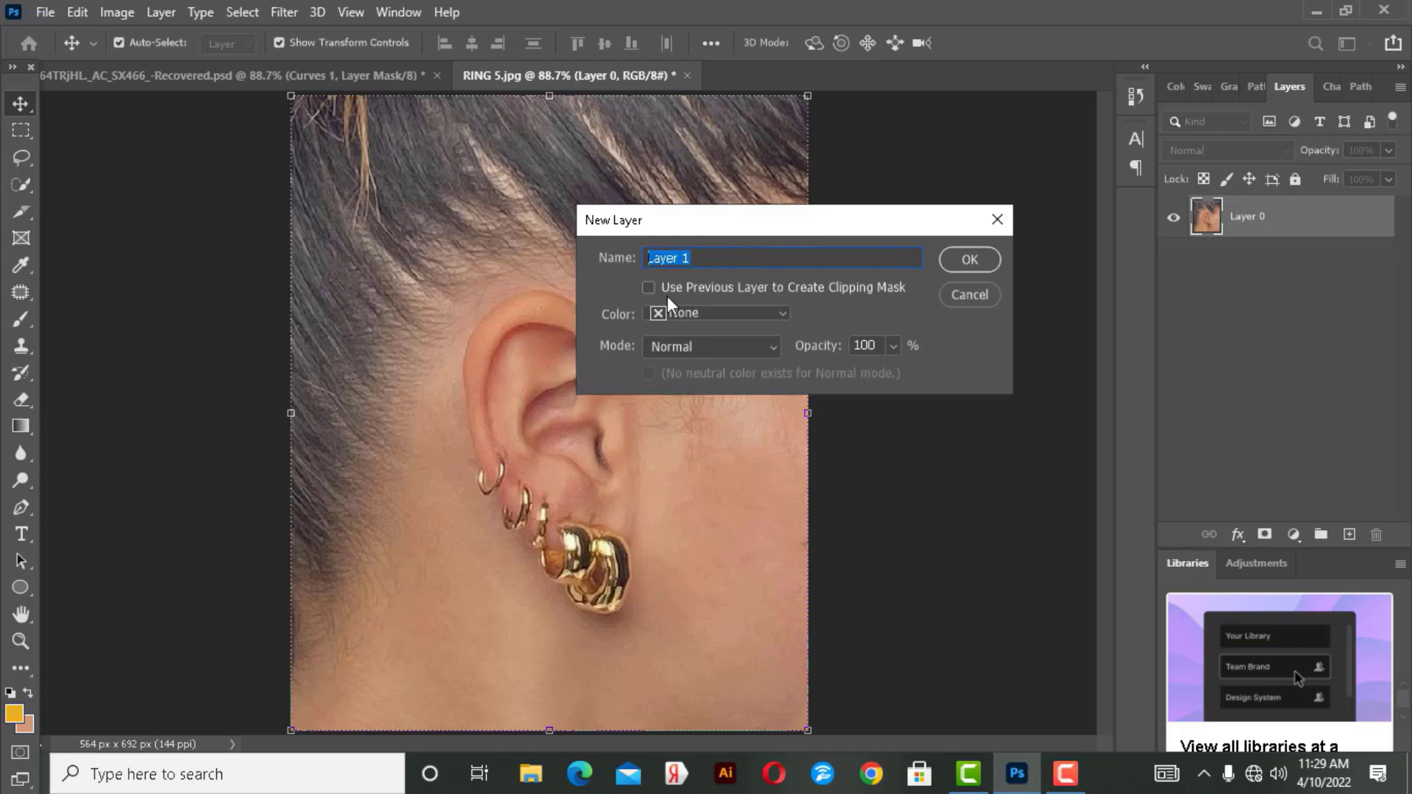
type("LI")
left_click(702, 350)
key("Escape")
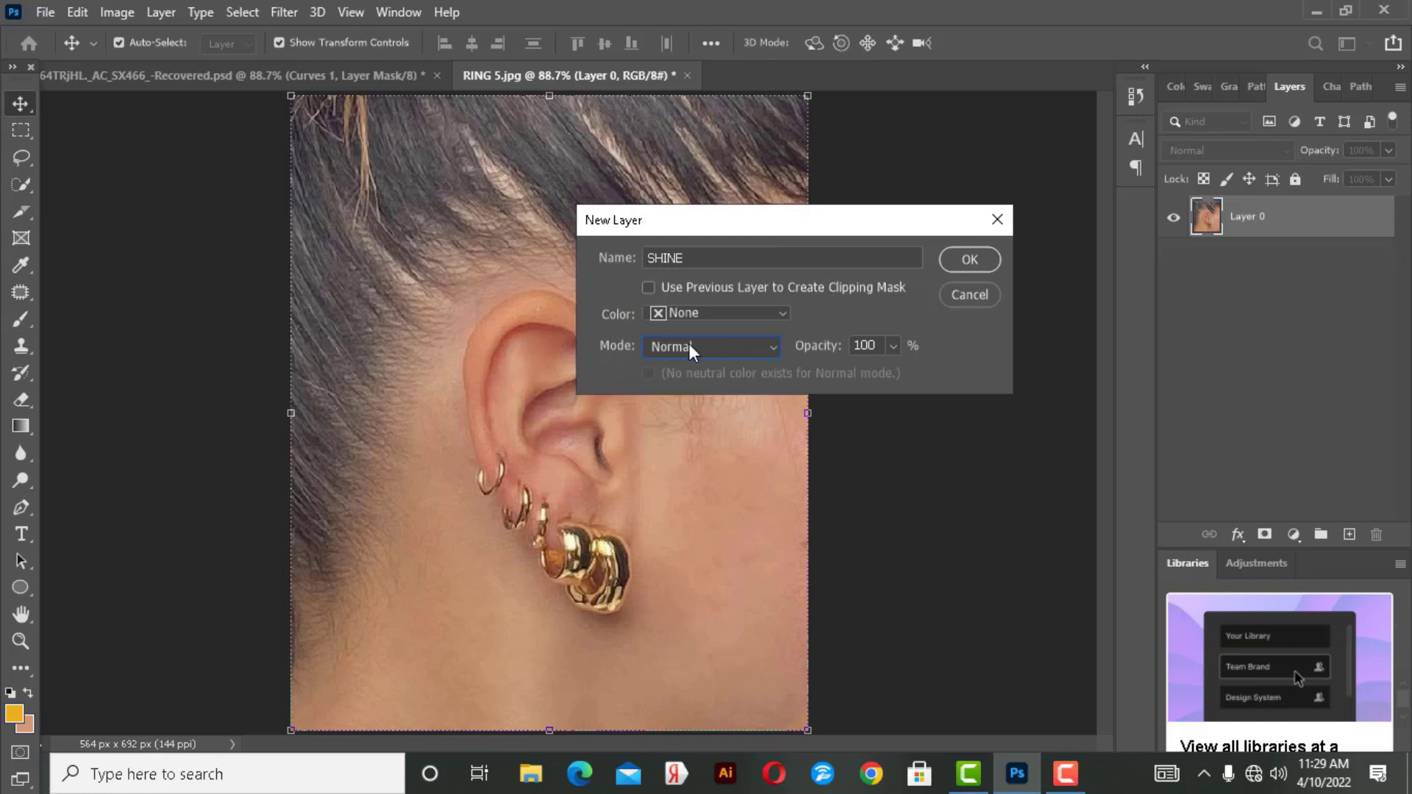
left_click(689, 343)
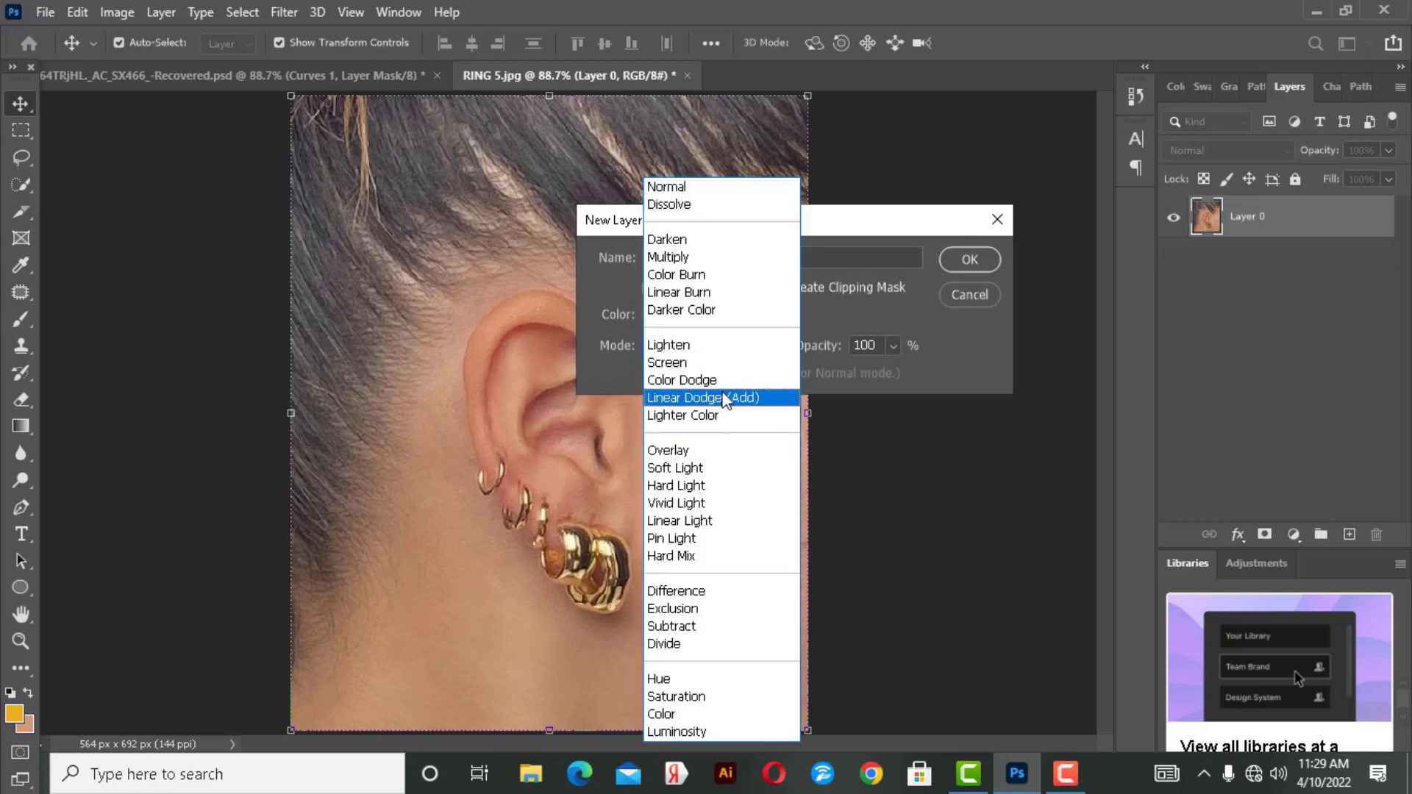
left_click(694, 381)
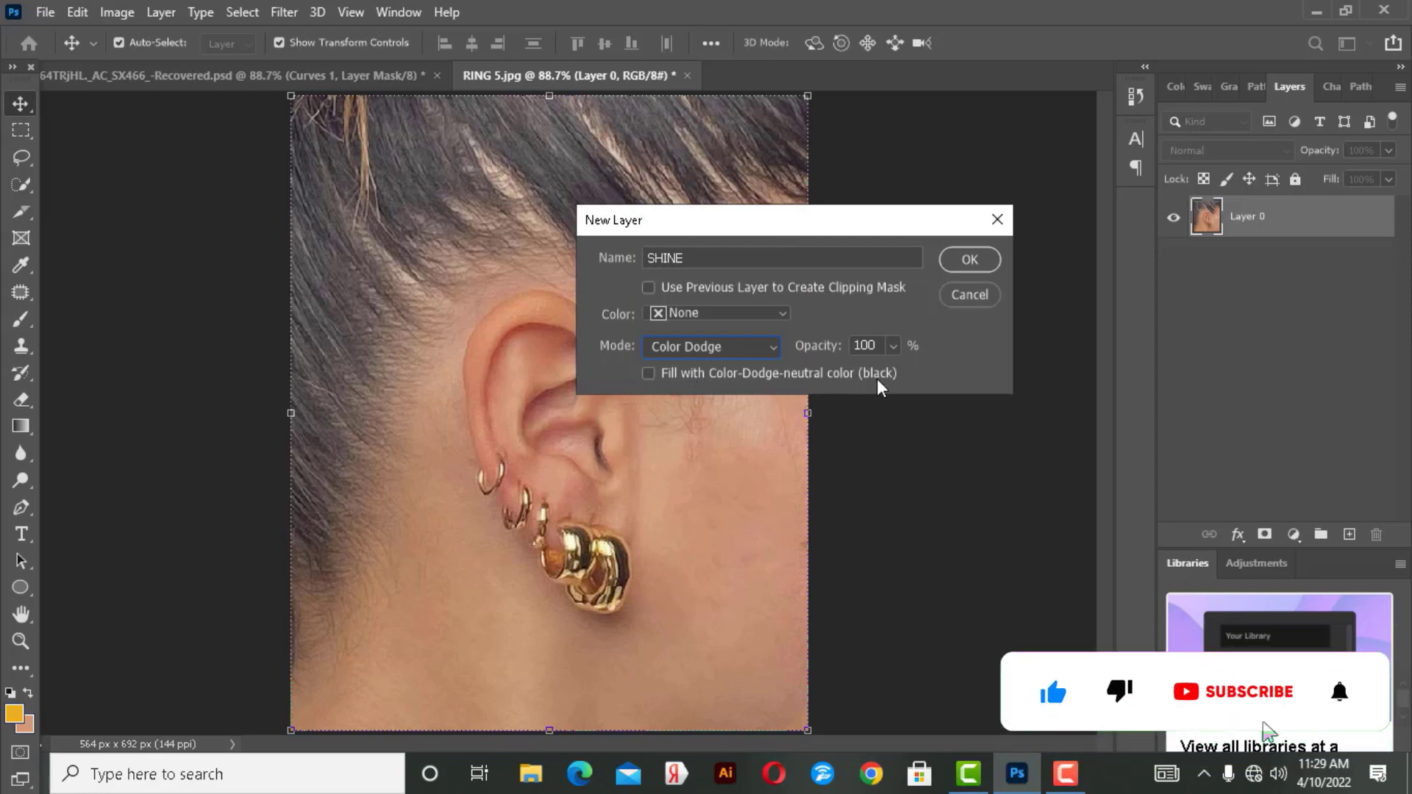
left_click(648, 373)
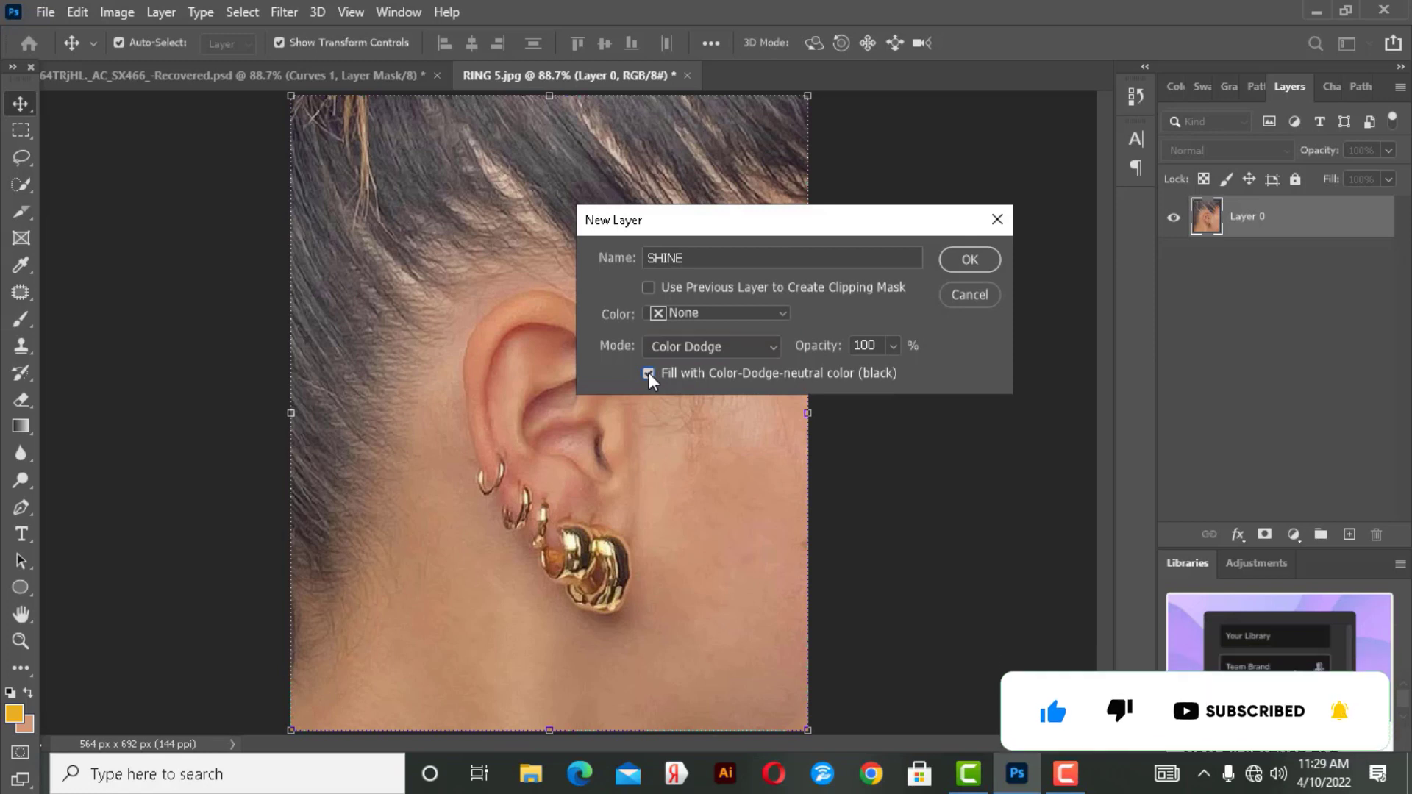
left_click(968, 261)
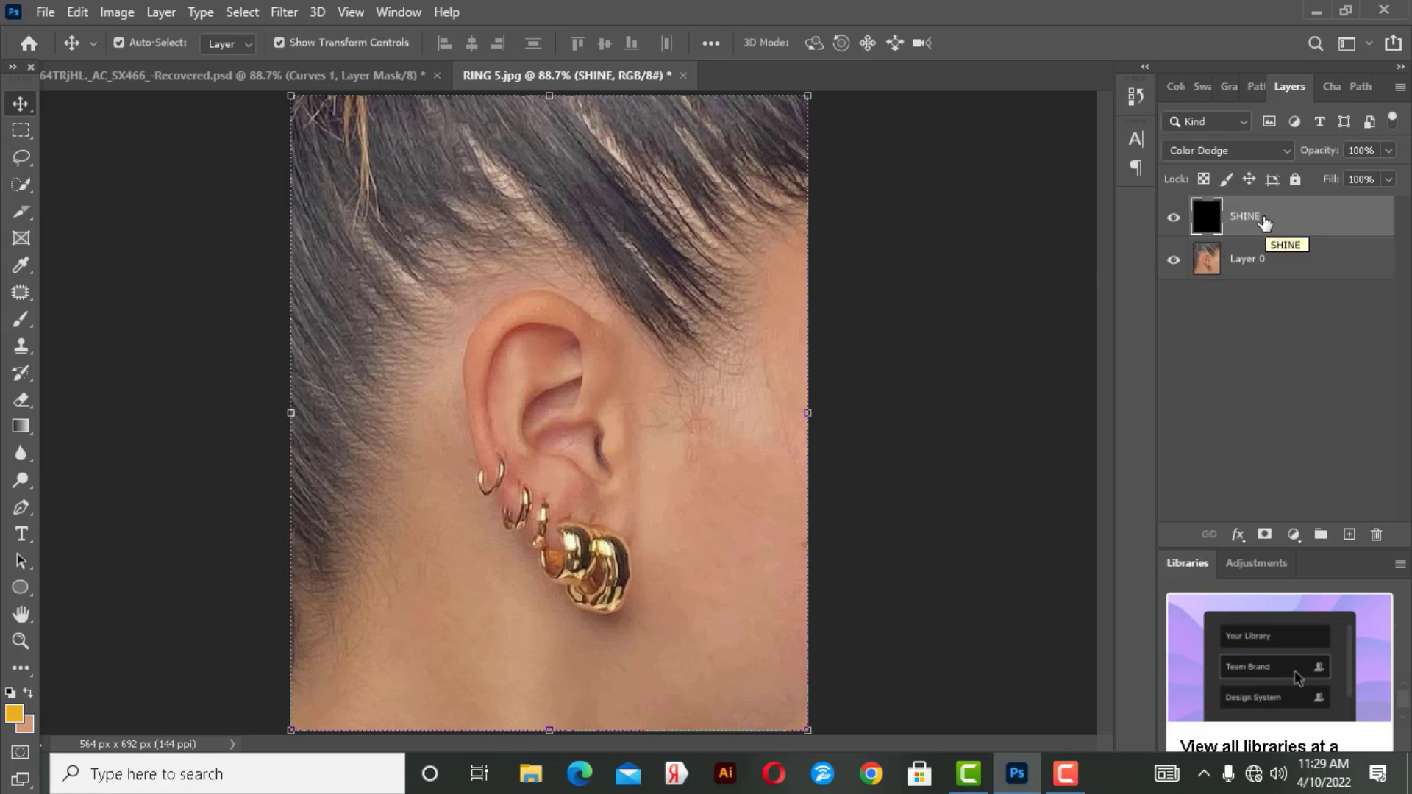
Select the Brush tool and size it to 80 px with 0% hardness.
left_click(19, 320)
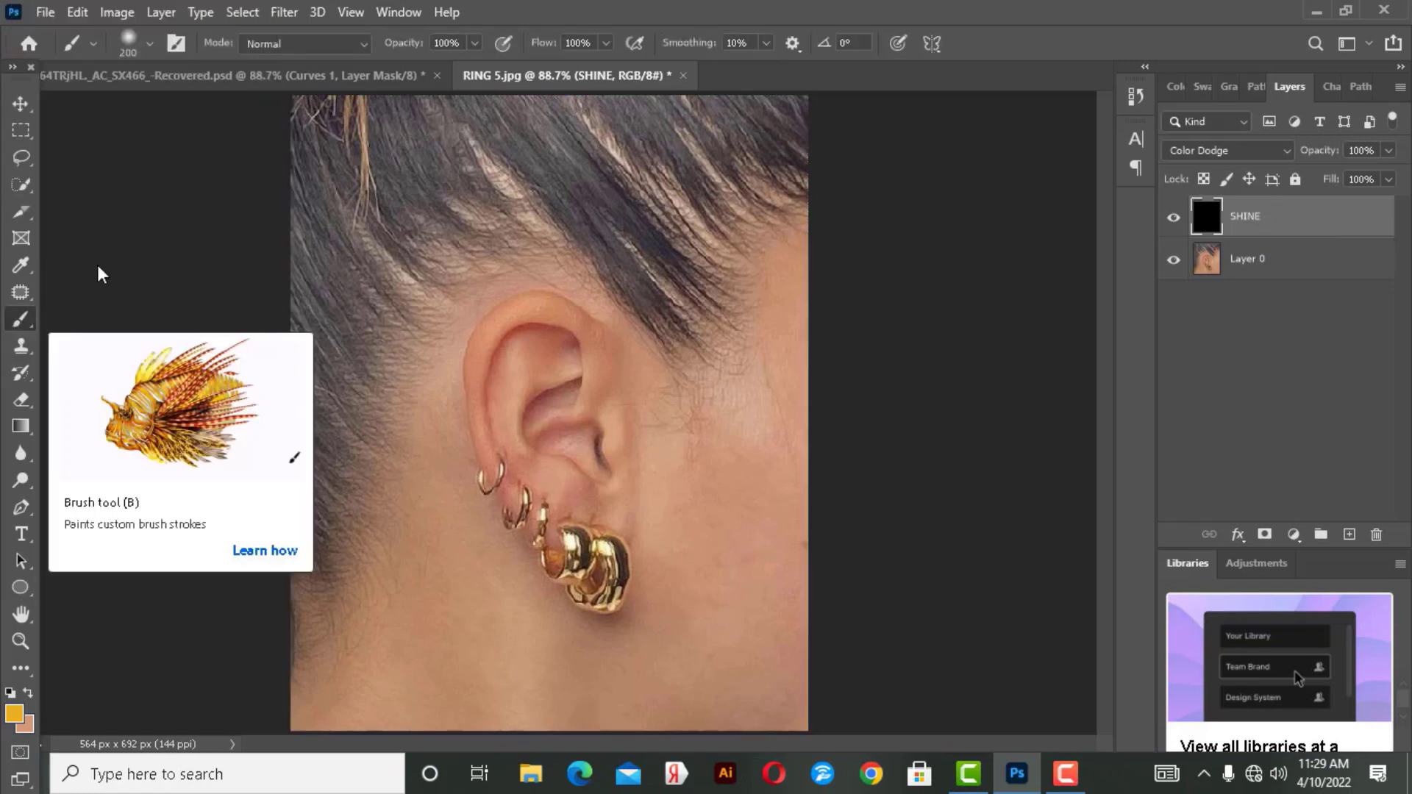
left_click(128, 40)
left_click_drag(160, 112, 160, 110)
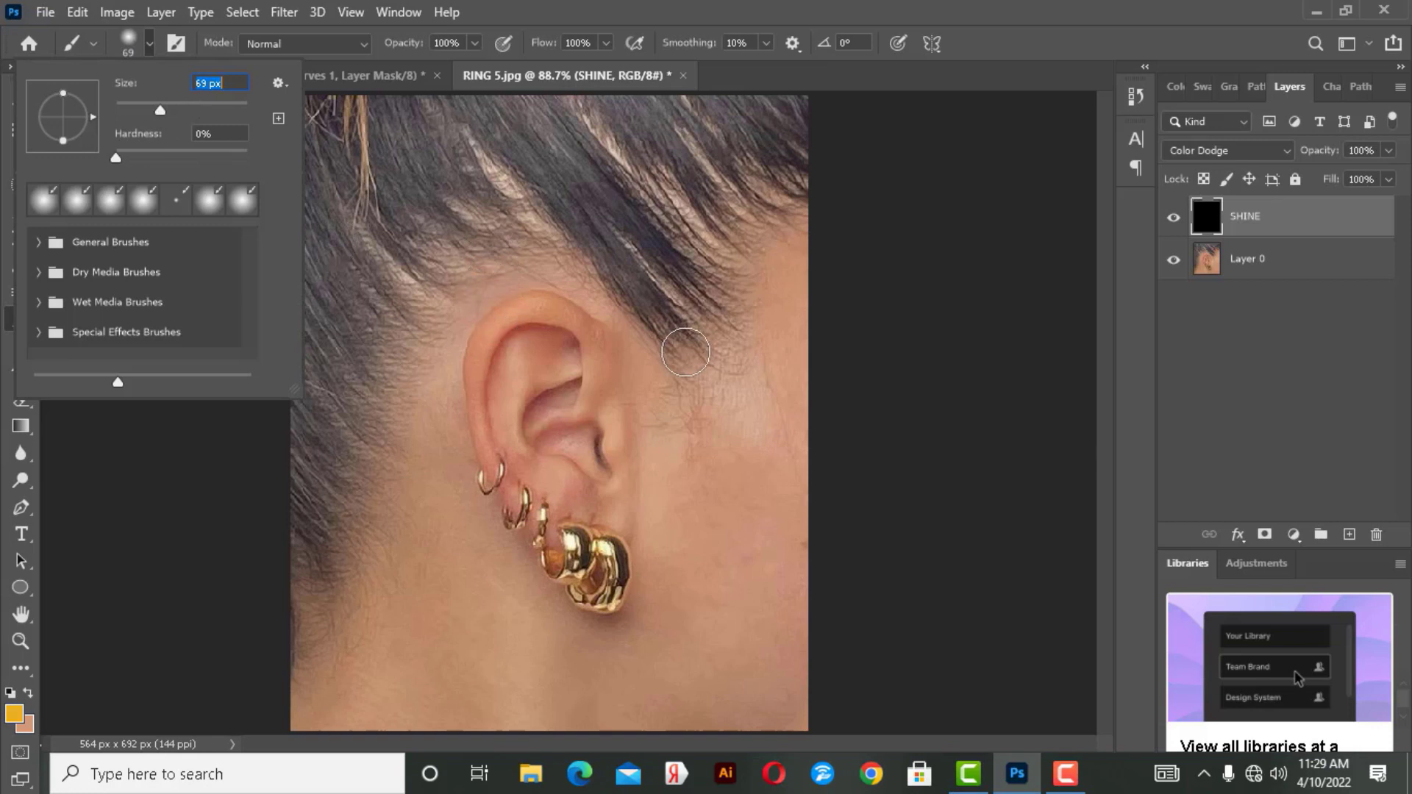
left_click(800, 283)
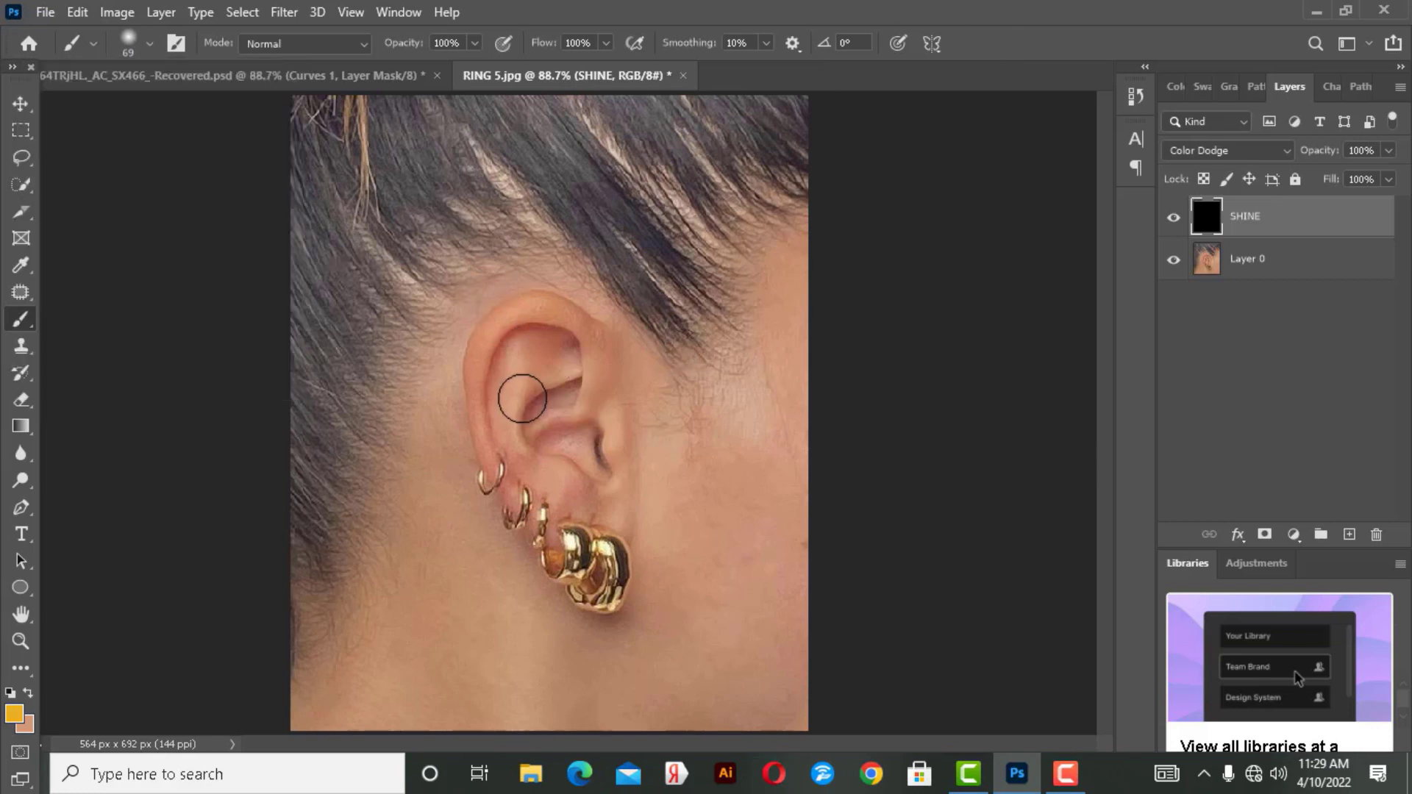
key("bracketleft")
key("bracketright")
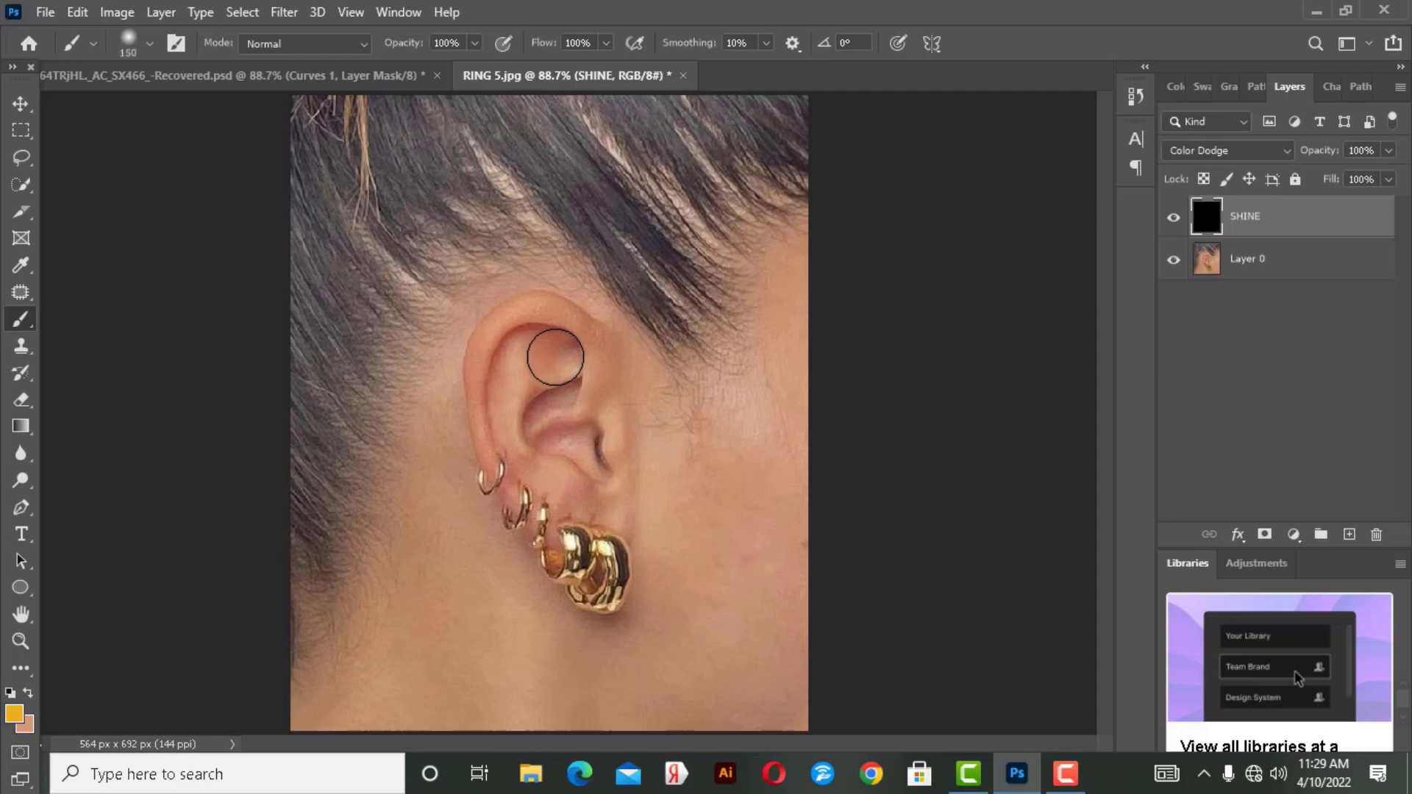
key("bracketright")
left_click(126, 44)
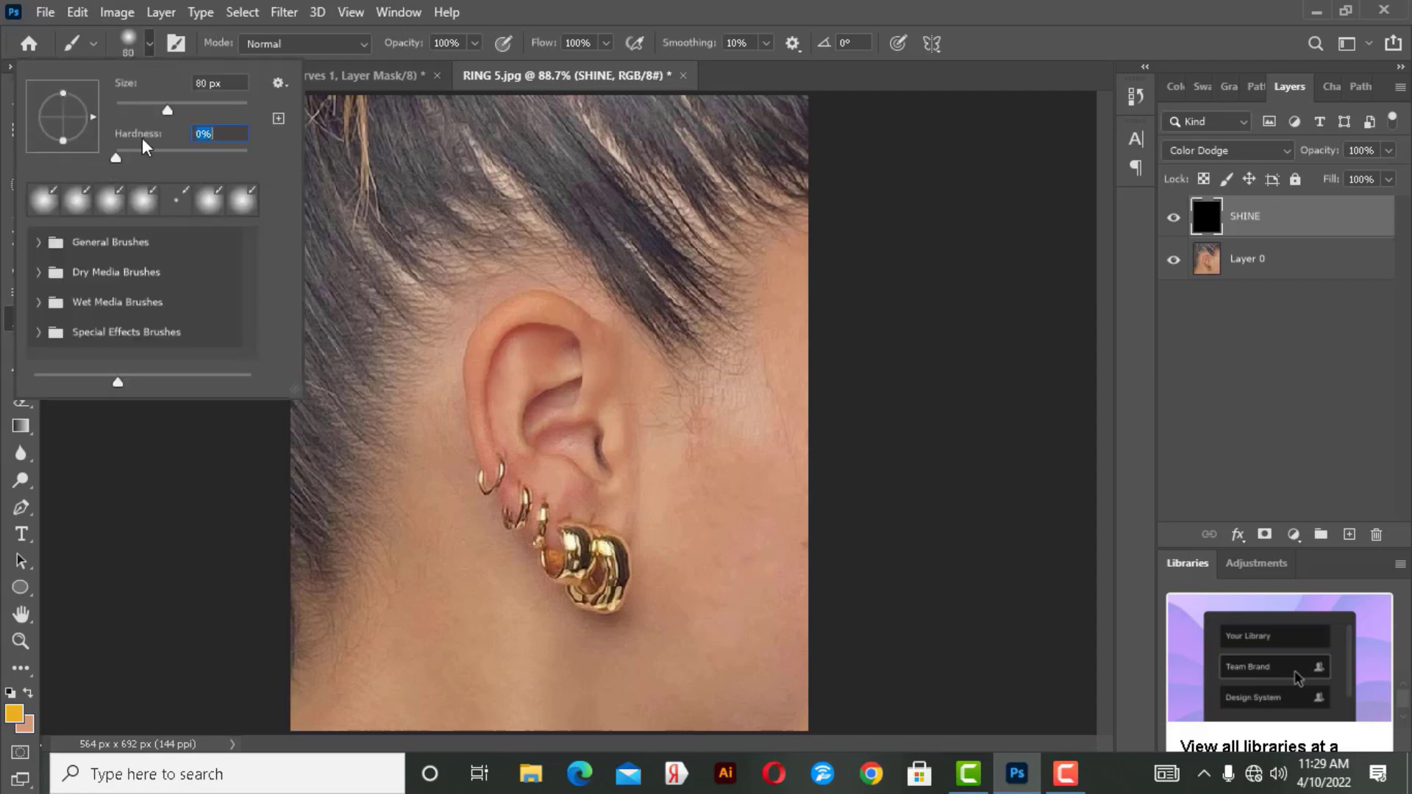
key("Return")
Set brush Flow to 10%, Opacity to 30%, and the foreground colour to #ffffff.
left_click(606, 43)
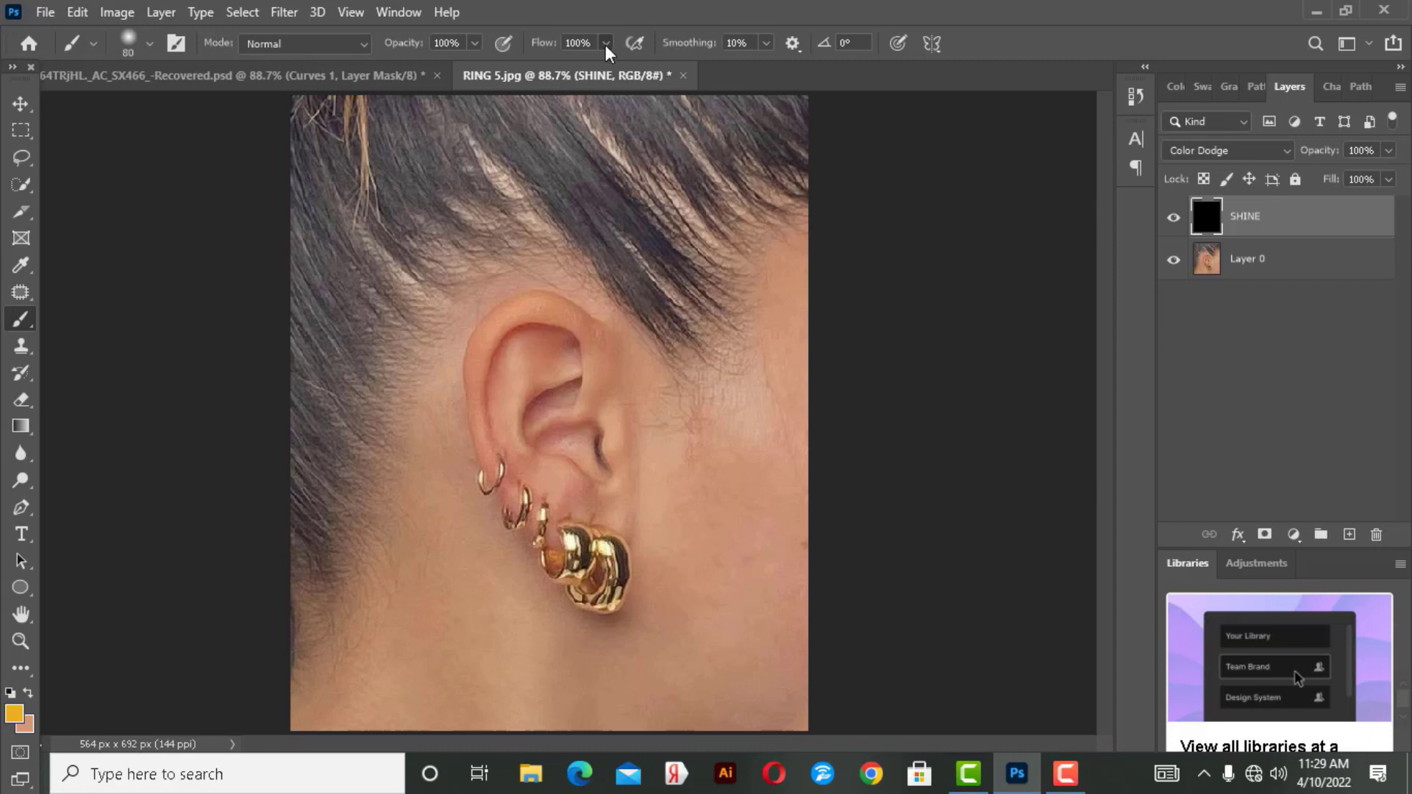
left_click_drag(608, 66, 522, 68)
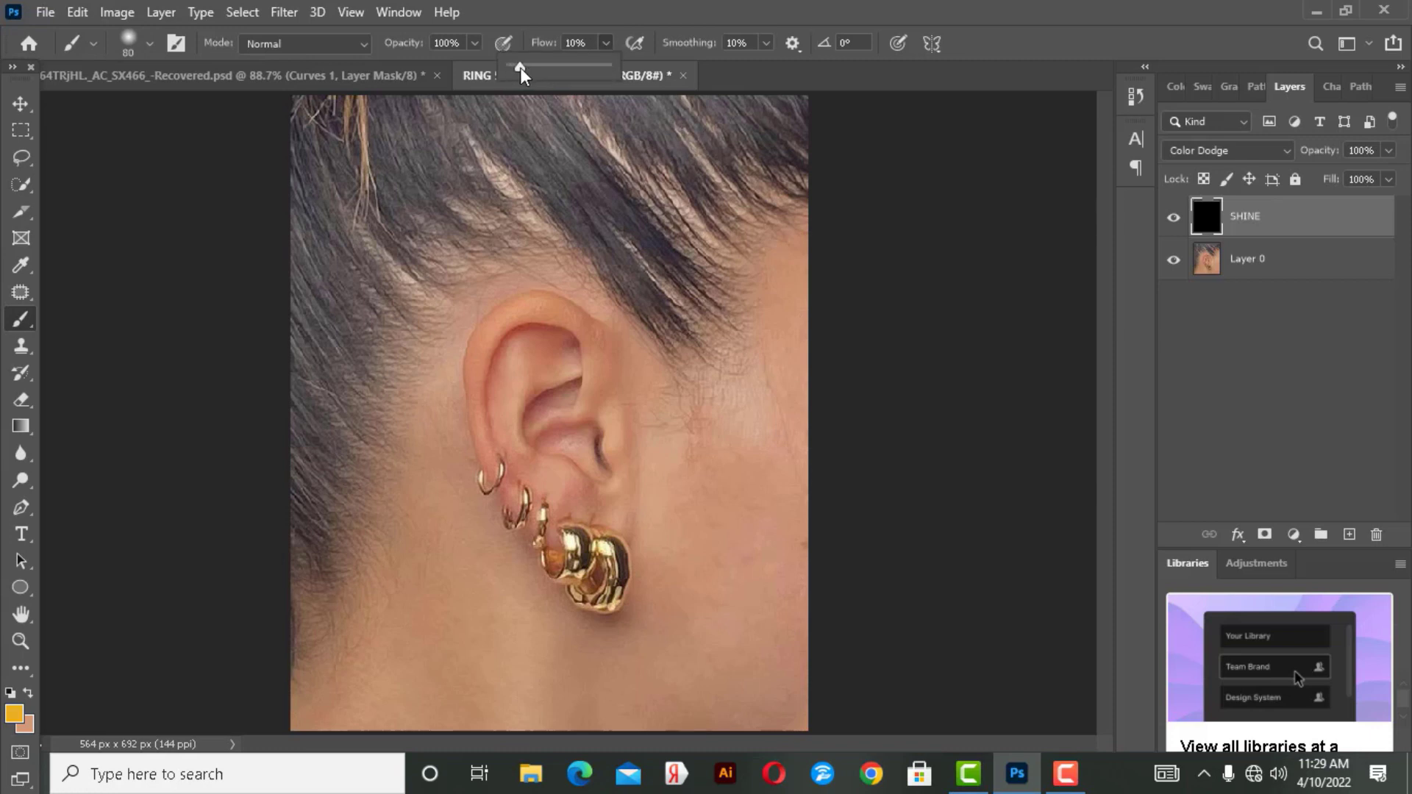
left_click(473, 42)
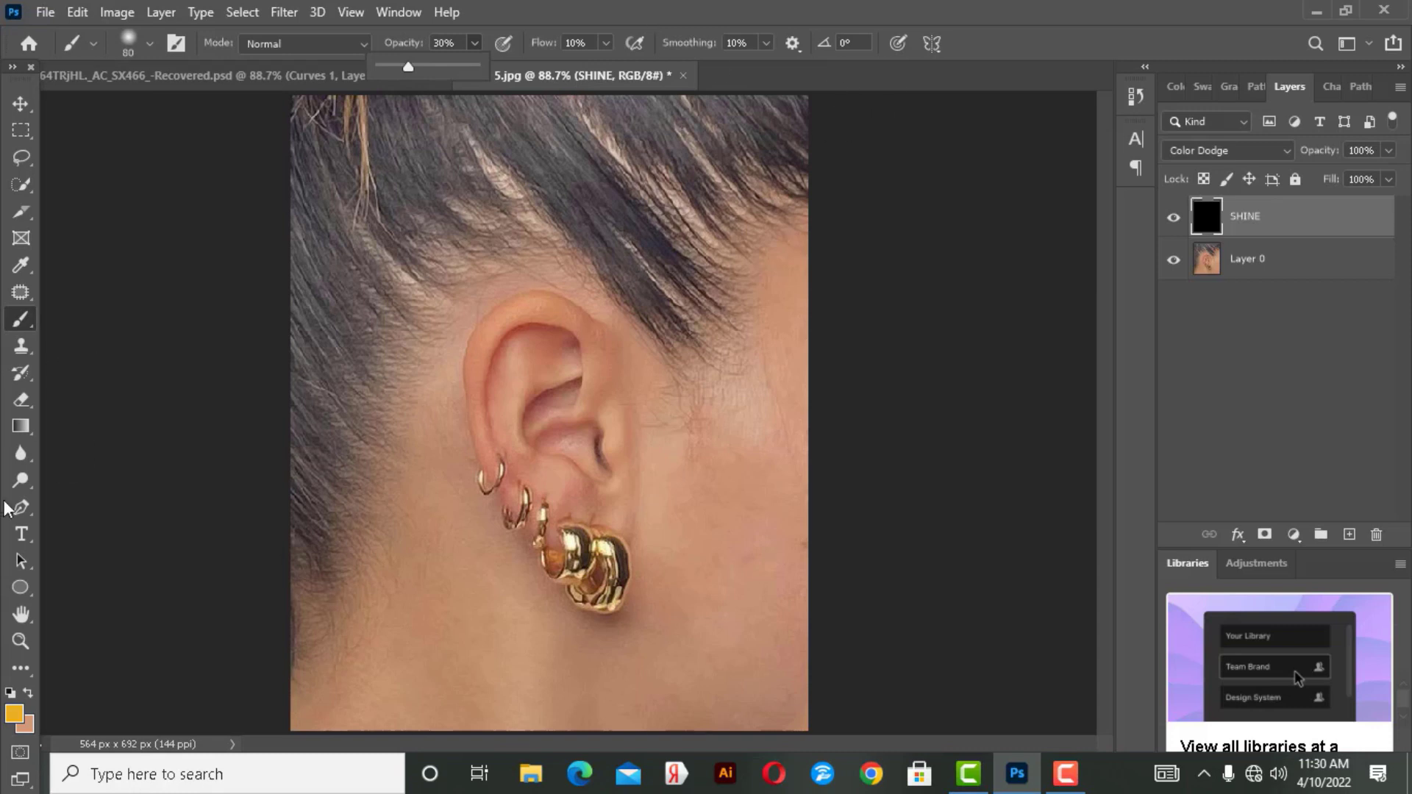
left_click(15, 715)
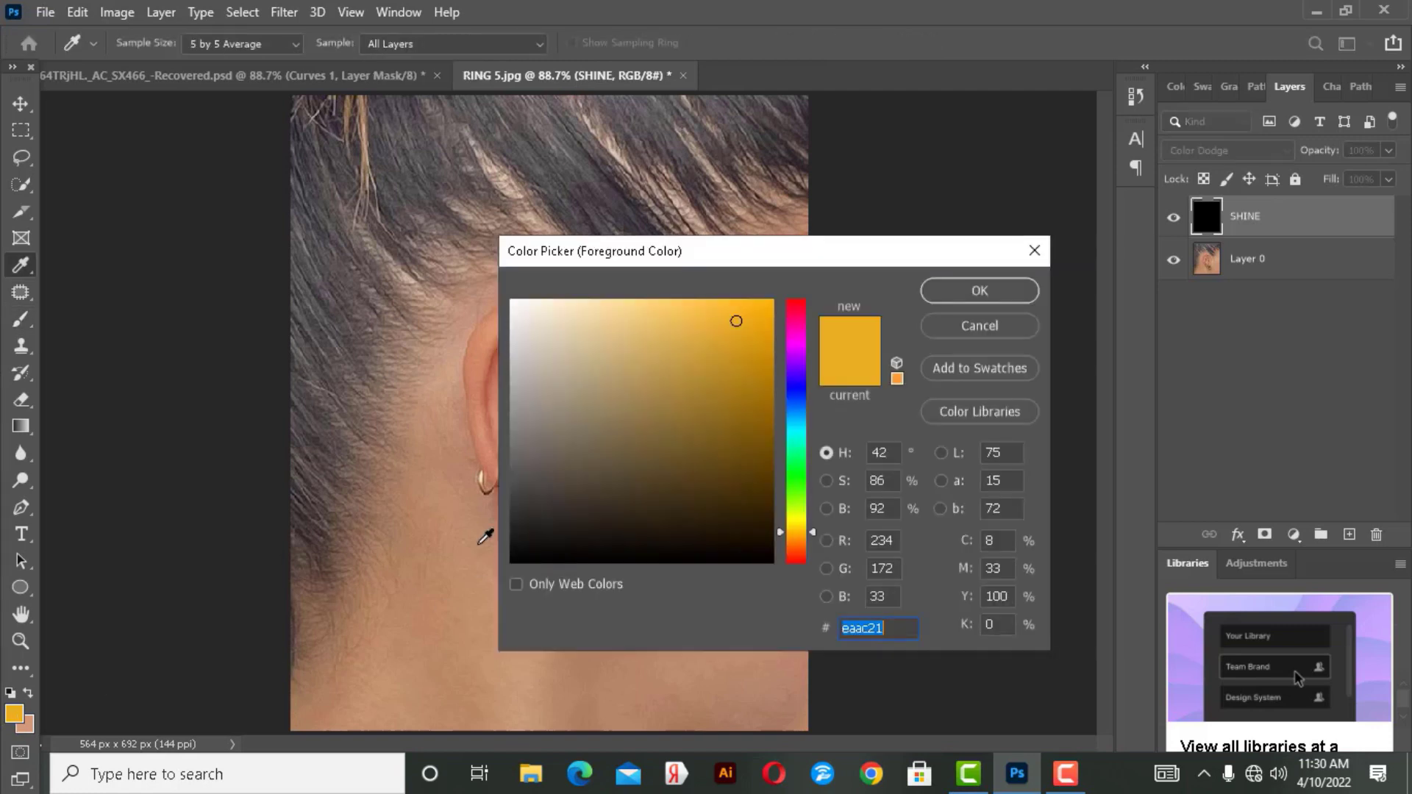
type("ffffff")
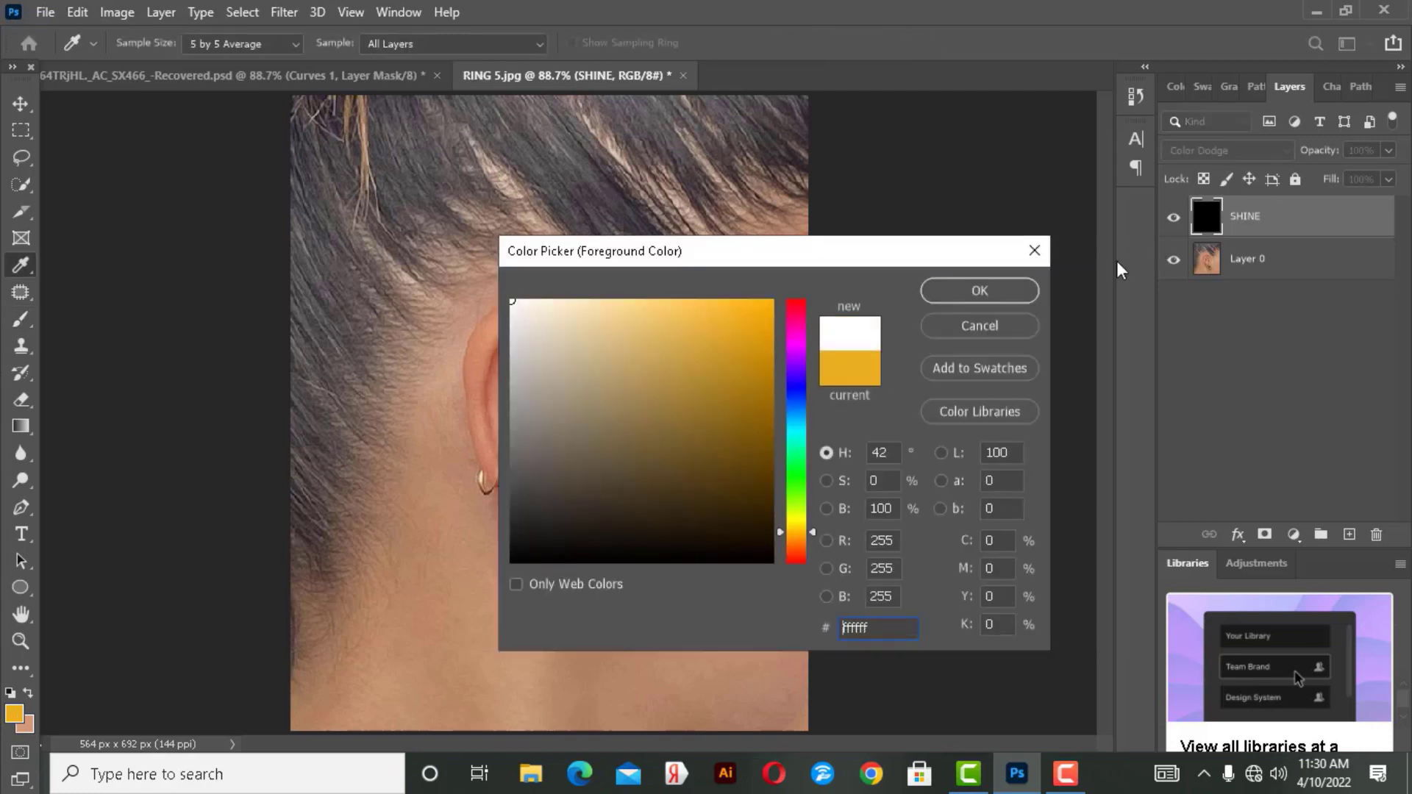
left_click(964, 289)
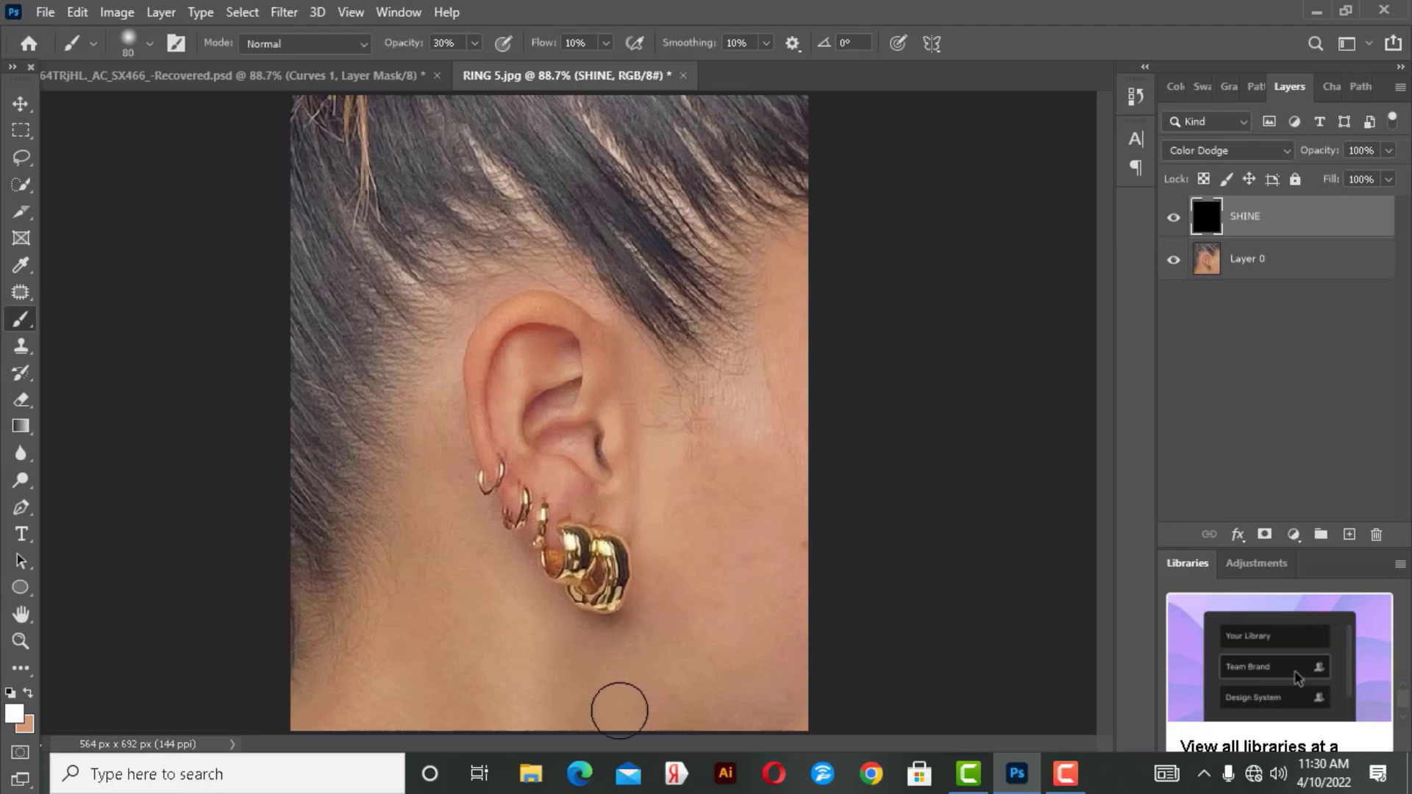
Zoom in and, with a 35 px brush, paint shine on the big earring's highlight and middle hoop.
scroll(614, 691, "up", 2)
scroll(614, 691, "up", 1)
scroll(616, 529, "up", 2)
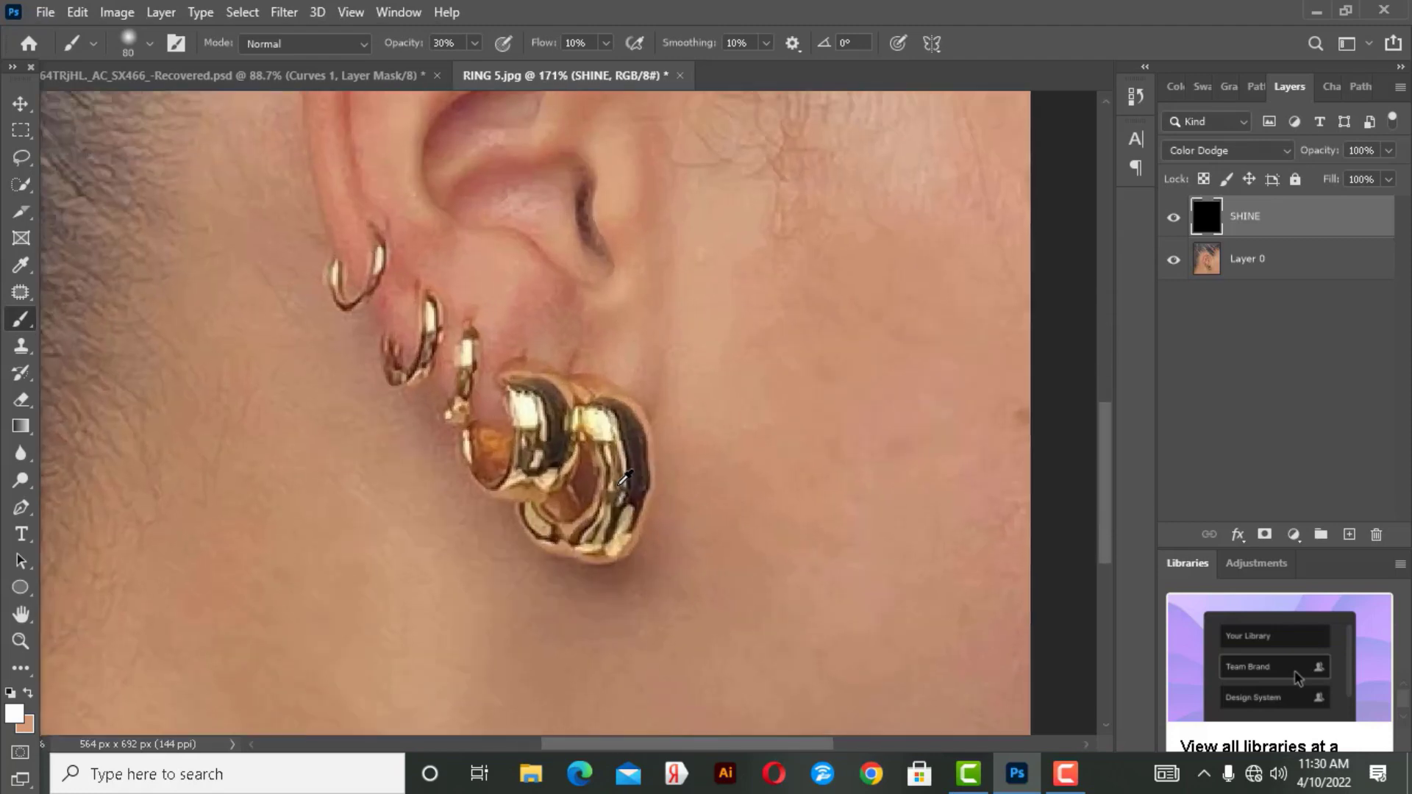
scroll(616, 472, "up", 1)
key("bracketleft")
key("bracketleft")
key("bracketleft")
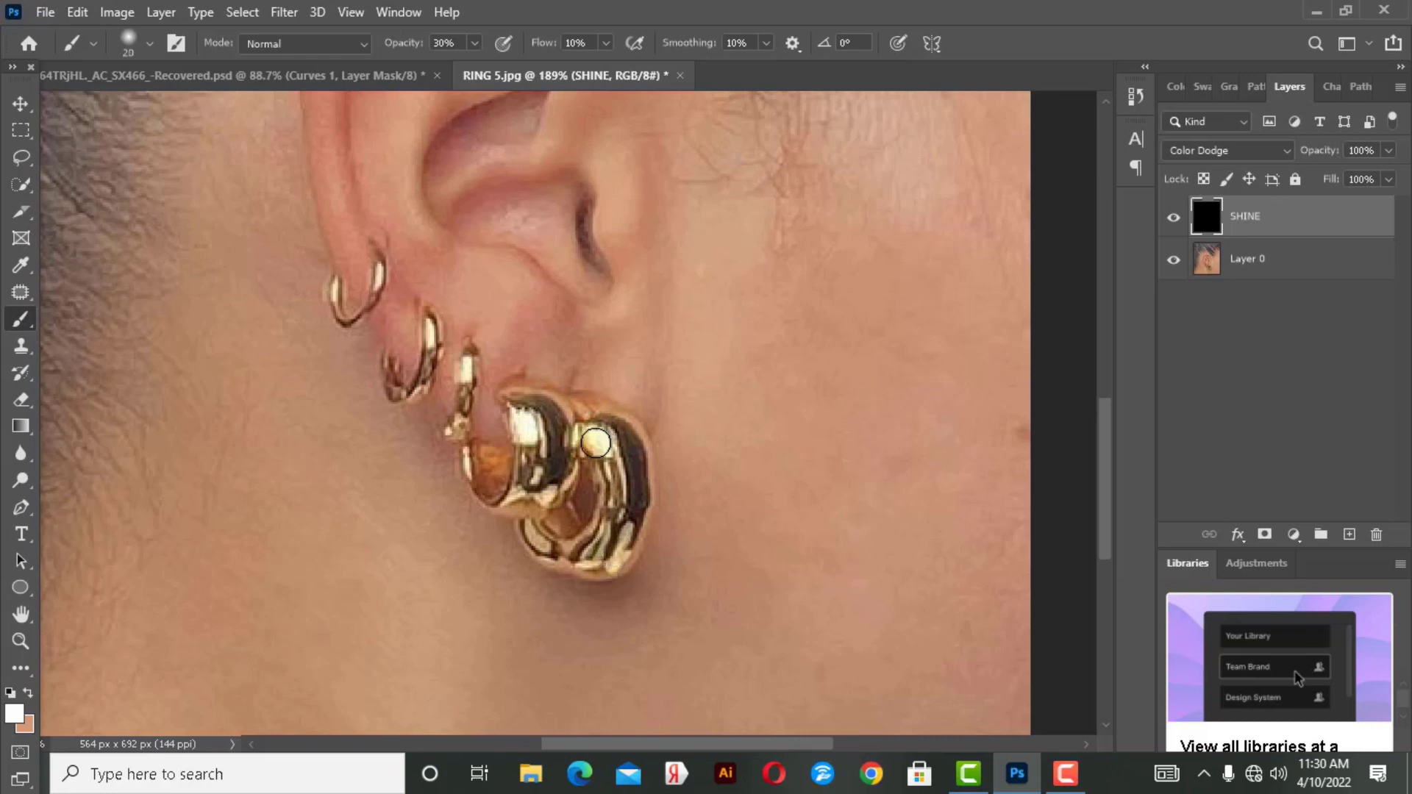
left_click_drag(593, 434, 592, 441)
left_click(1174, 218)
left_click(1175, 218)
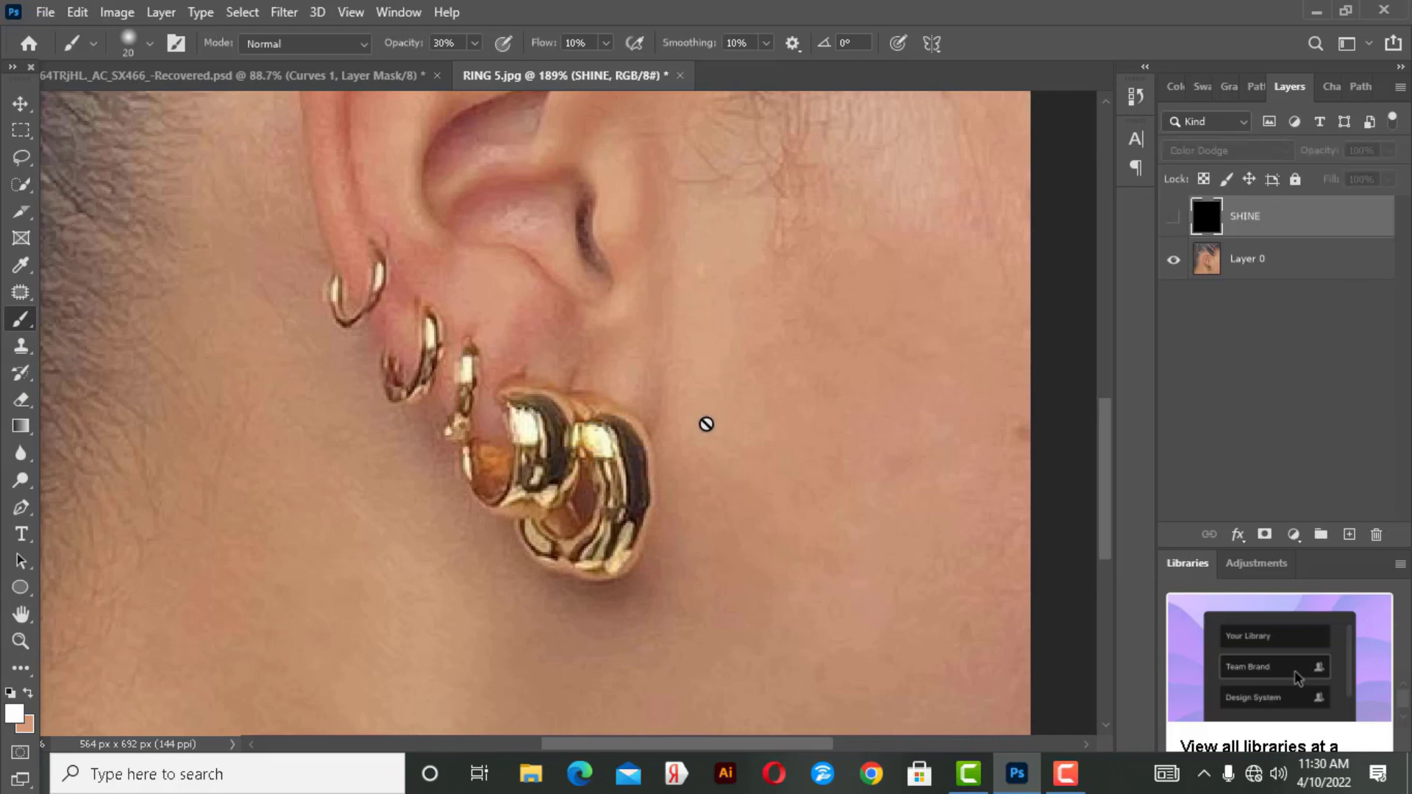
left_click(1175, 217)
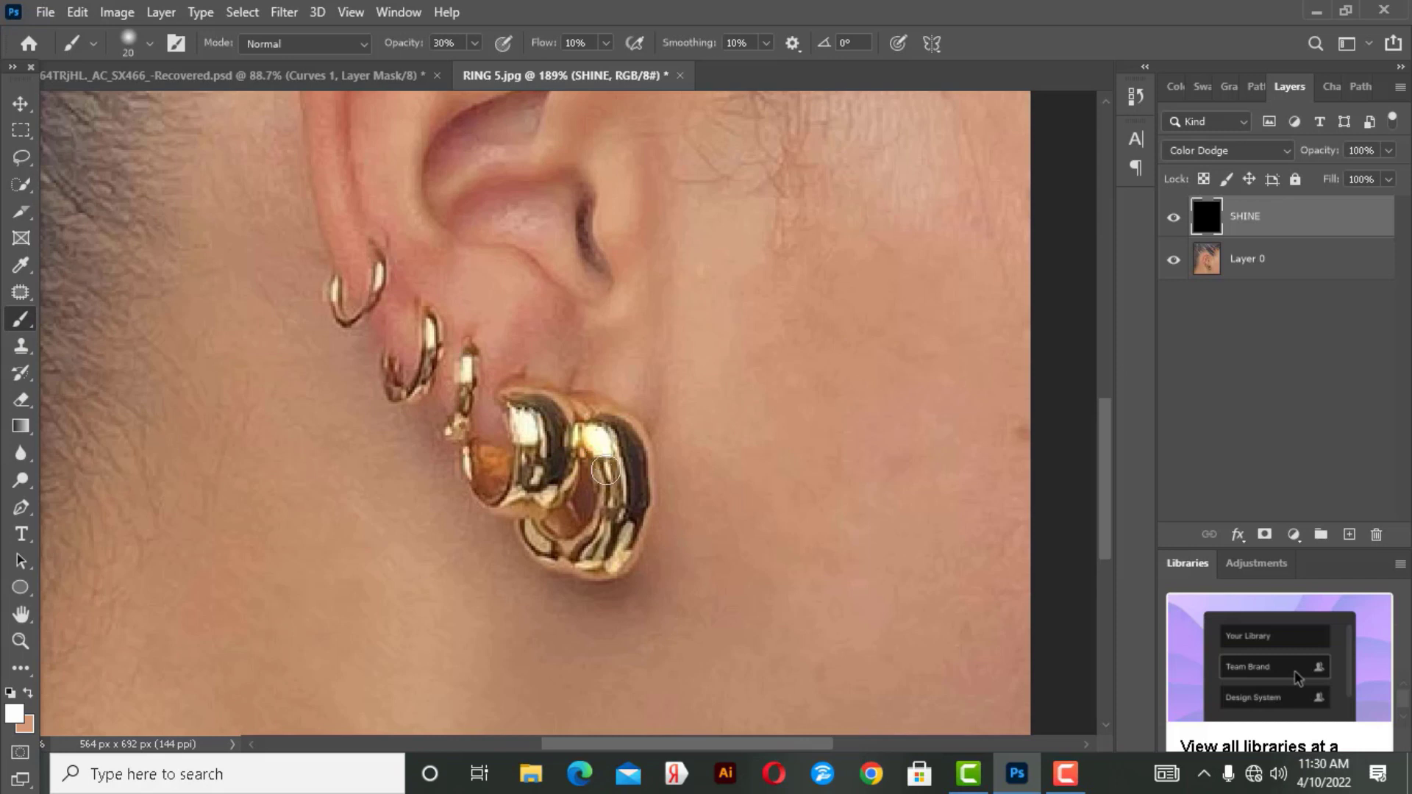
left_click_drag(605, 471, 616, 500)
left_click(1173, 218)
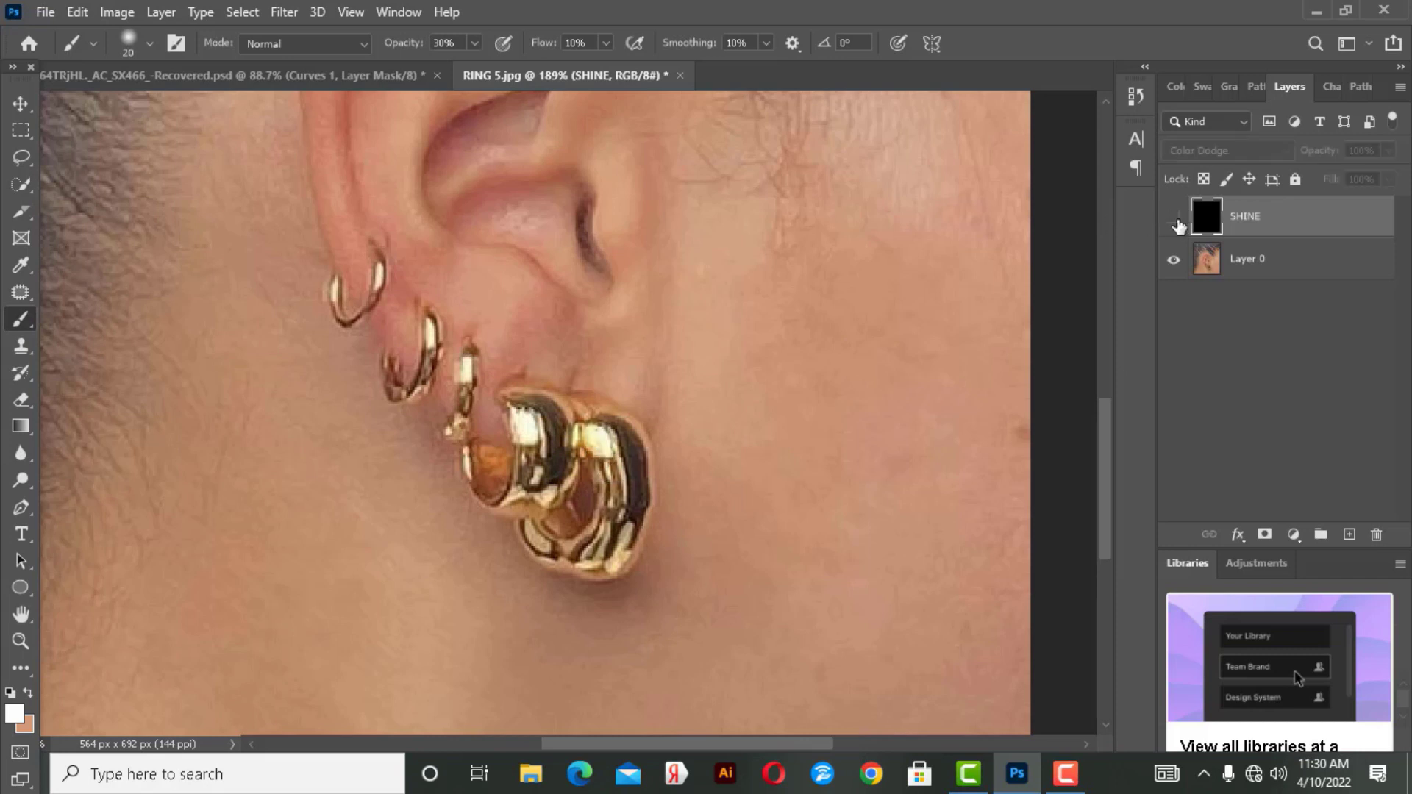
Build more glow on the middle hoop and down the big earring, then enlarge the brush.
scroll(705, 463, "down", 1)
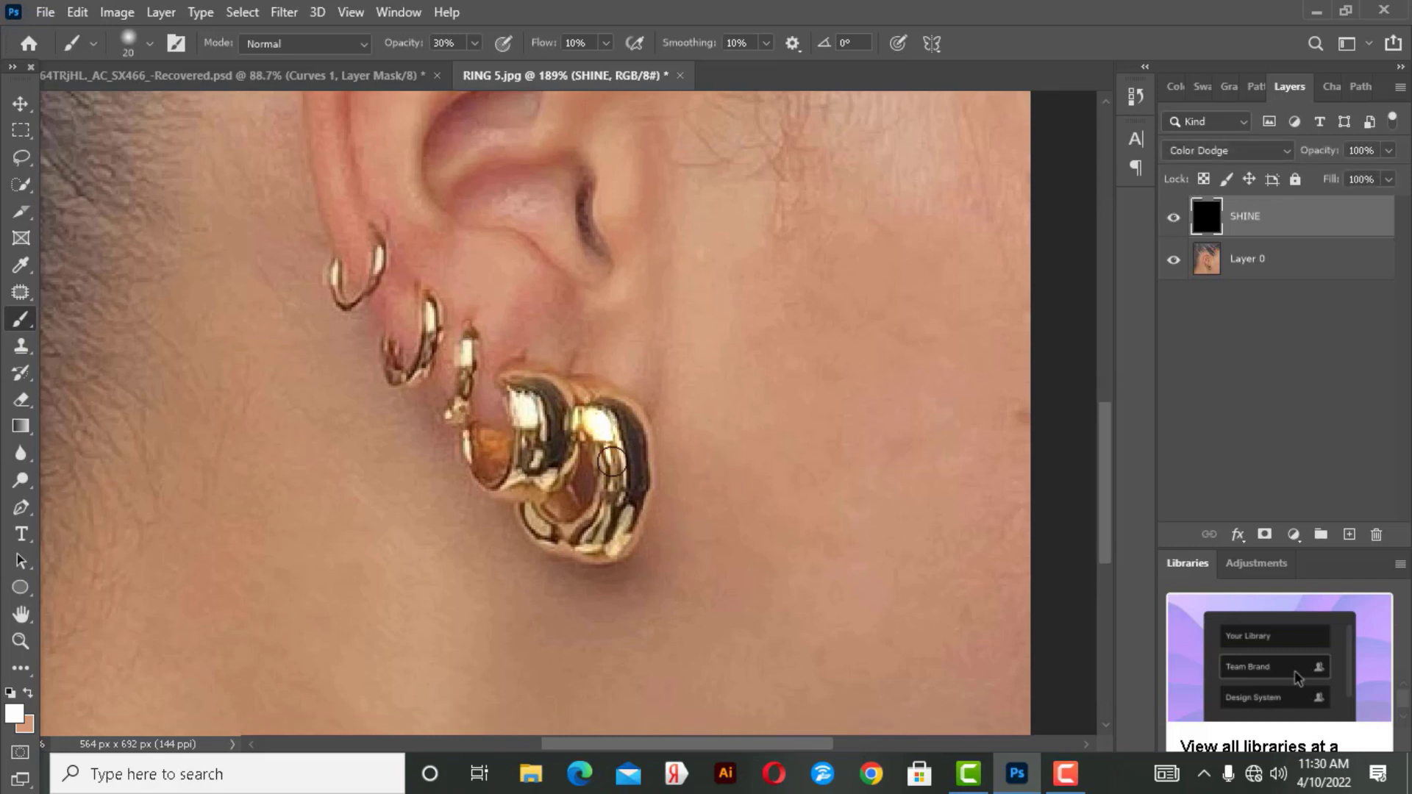
mouse_move(617, 467)
left_mouse_down()
mouse_move(624, 514)
mouse_move(607, 449)
mouse_move(612, 517)
left_mouse_up()
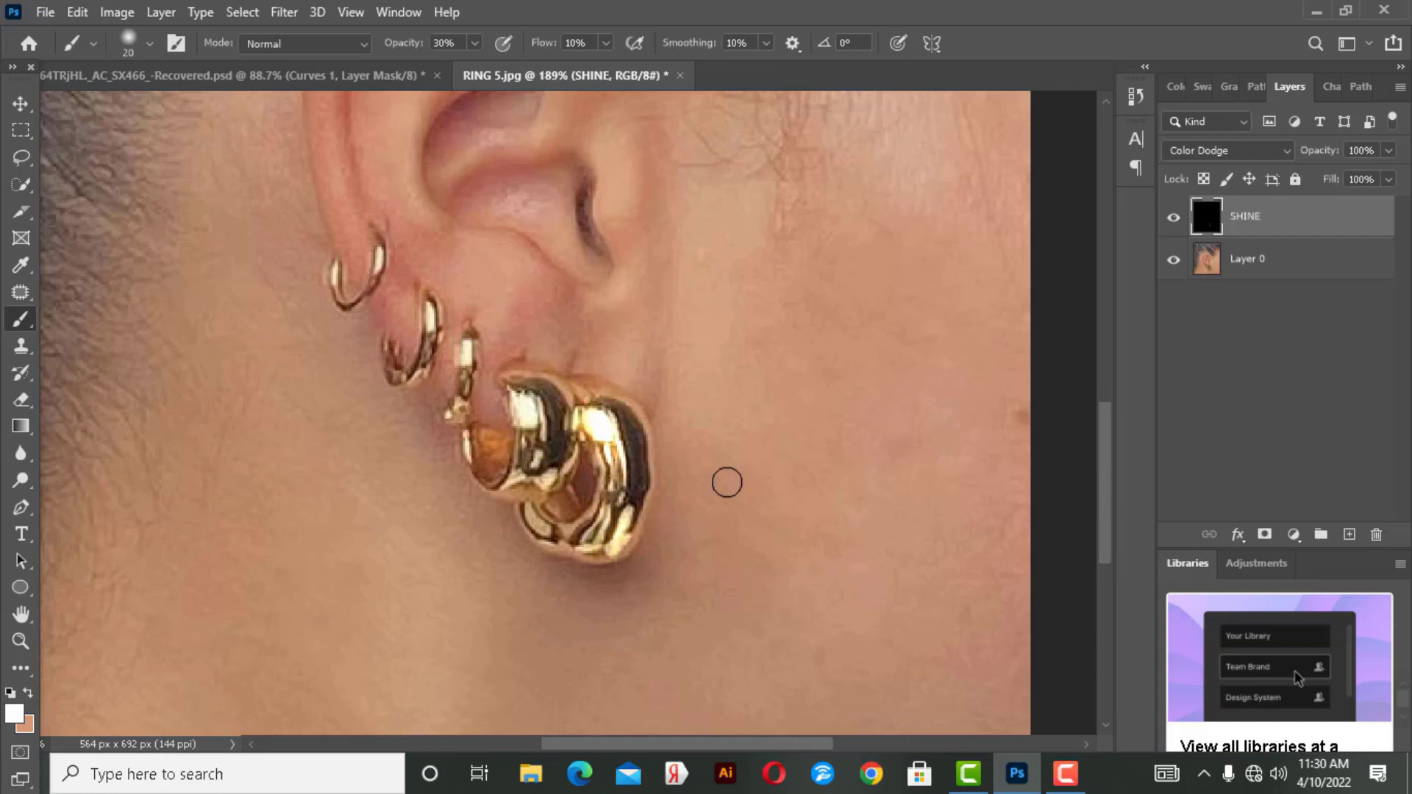
left_click(1178, 217)
scroll(630, 593, "up", 1)
scroll(638, 562, "up", 2)
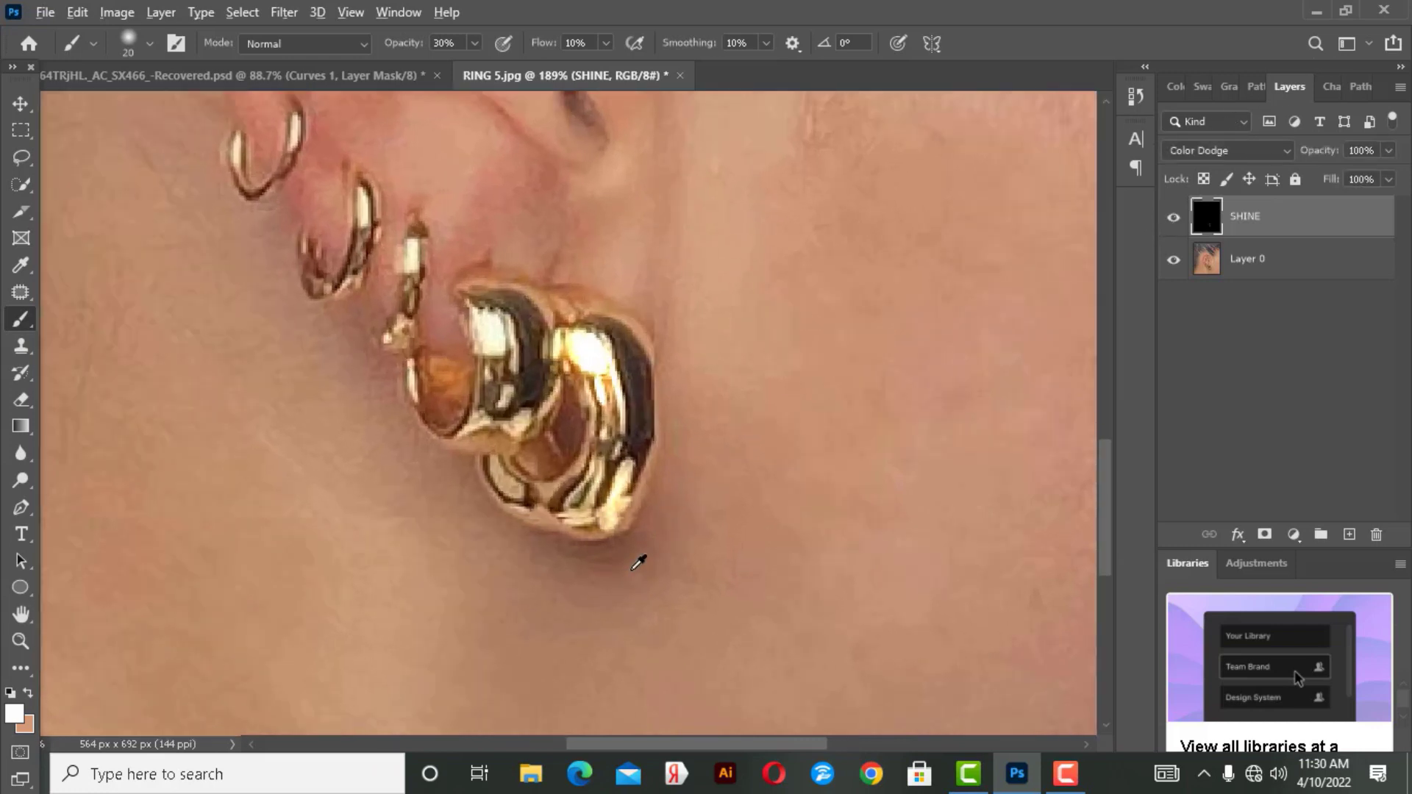
left_click(1177, 218)
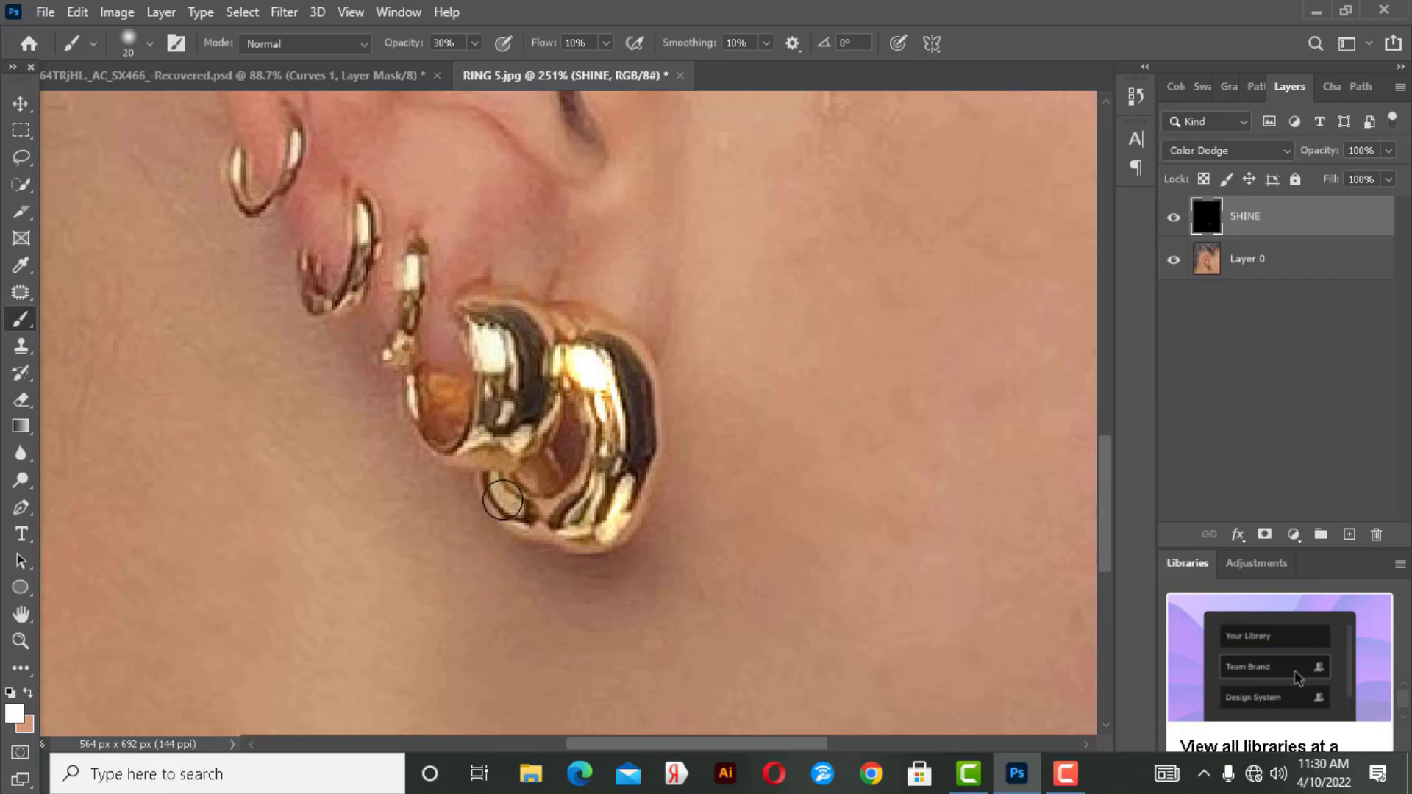
left_click_drag(503, 503, 541, 523)
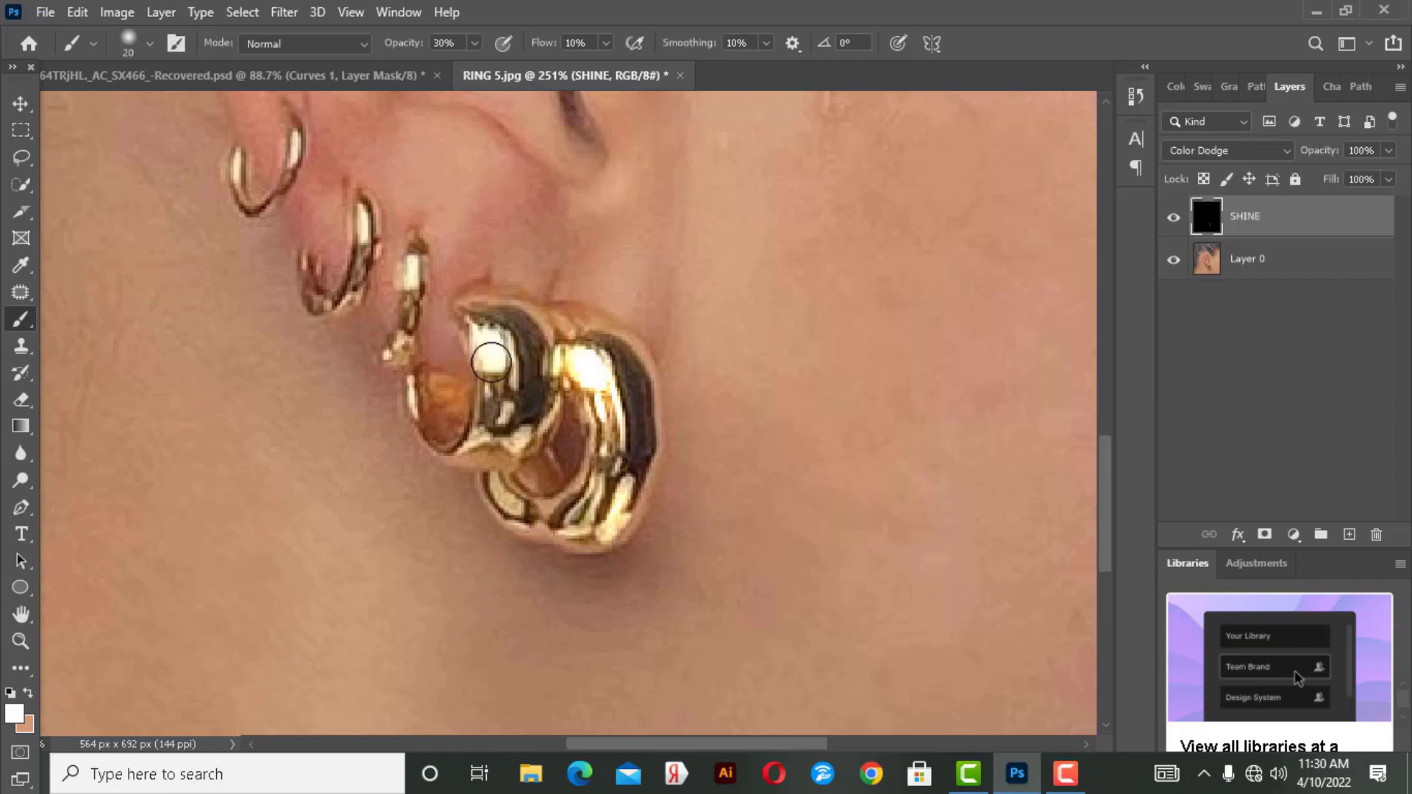
left_click_drag(491, 362, 511, 439)
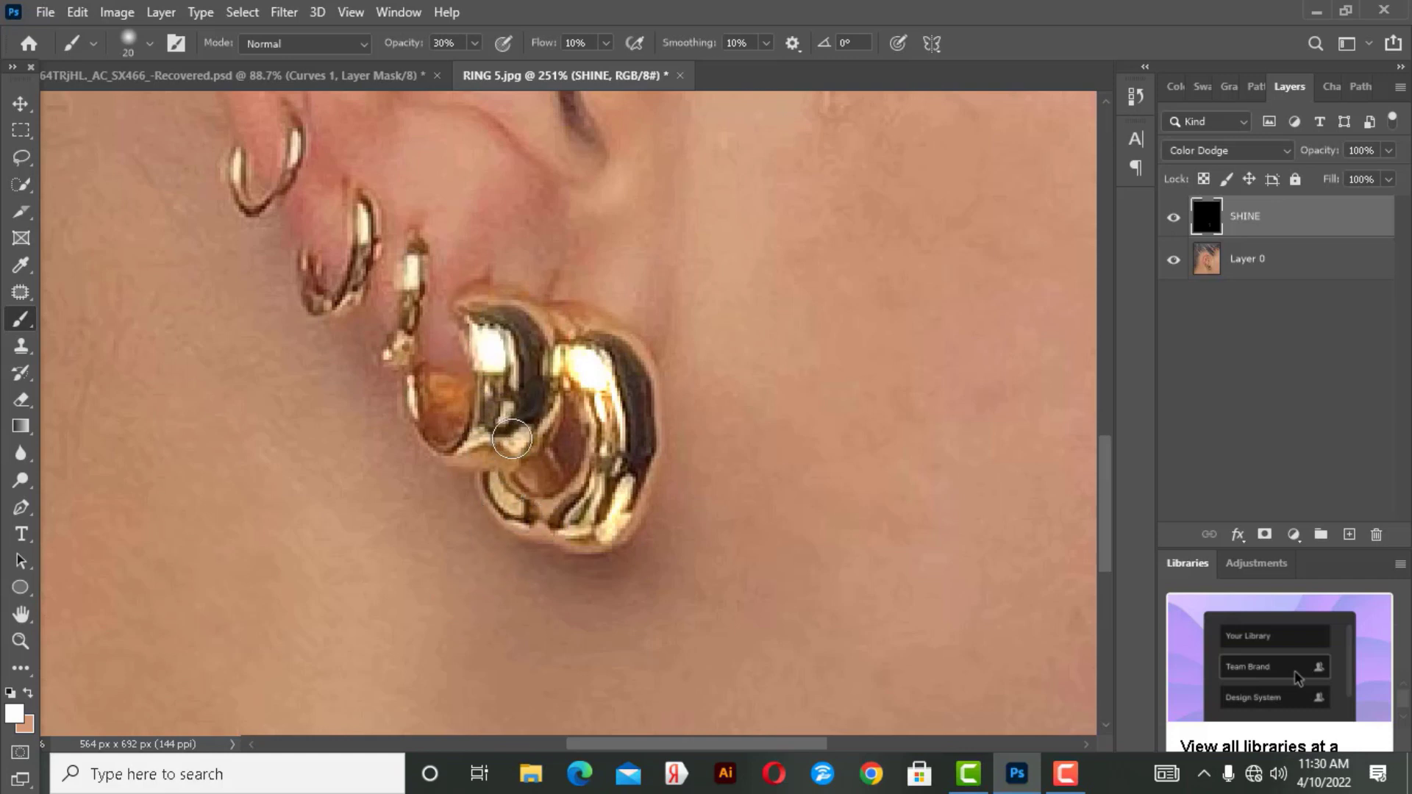
left_click(489, 345)
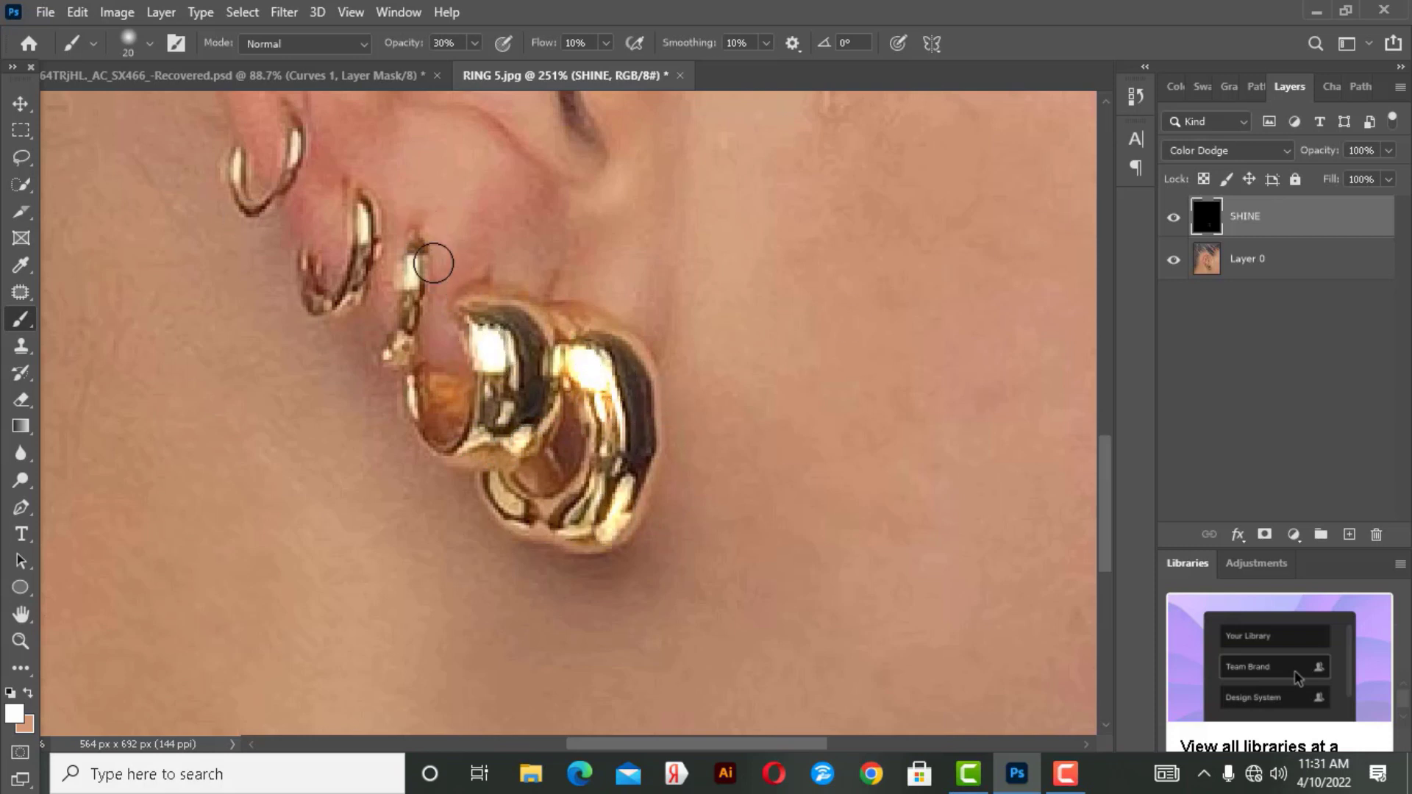
key("bracketleft")
key("bracketright")
key("bracketright")
key("bracketright")
key("bracketright")
key("bracketright")
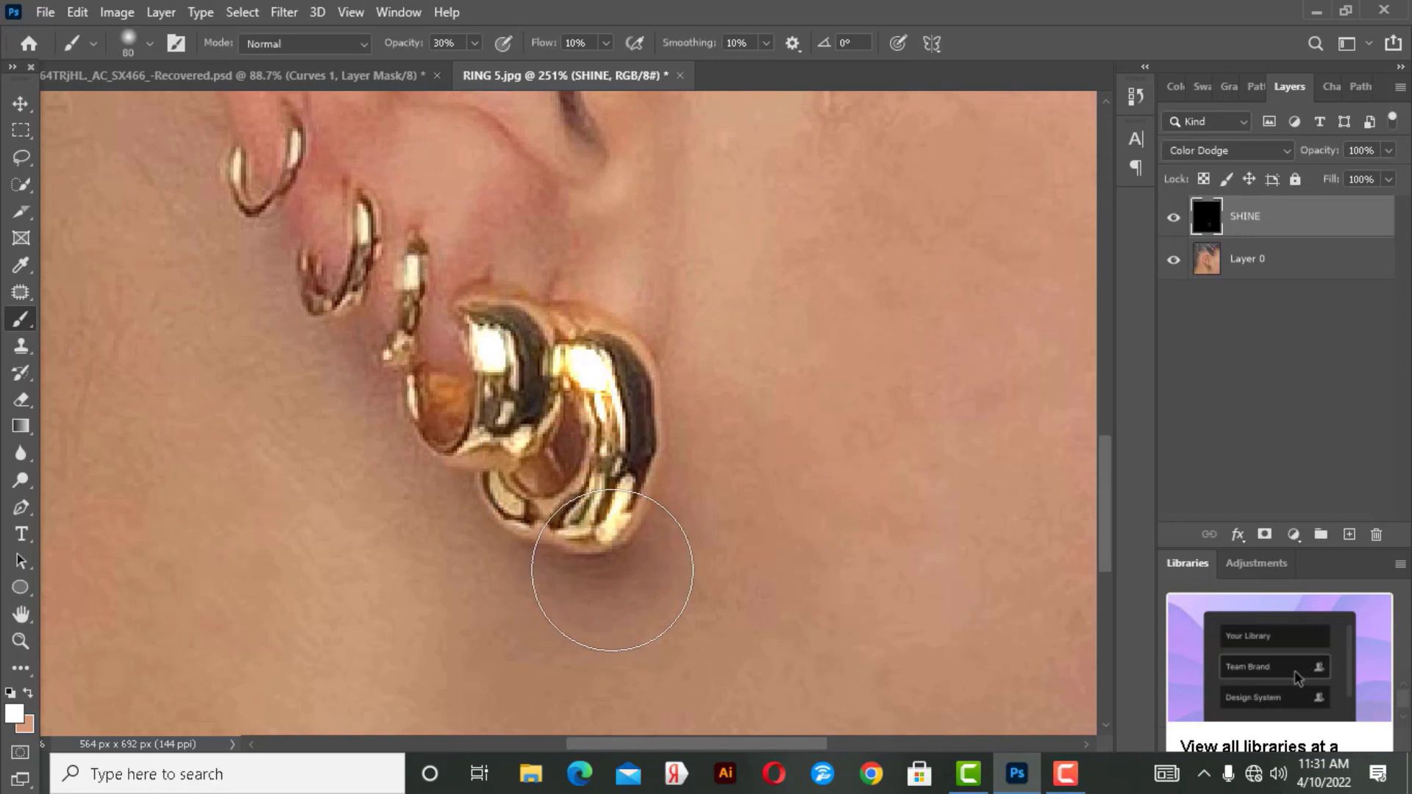
Compare the earrings with and without SHINE, leave it visible, then switch to Recovered.psd.
left_click(1175, 219)
left_click(1174, 219)
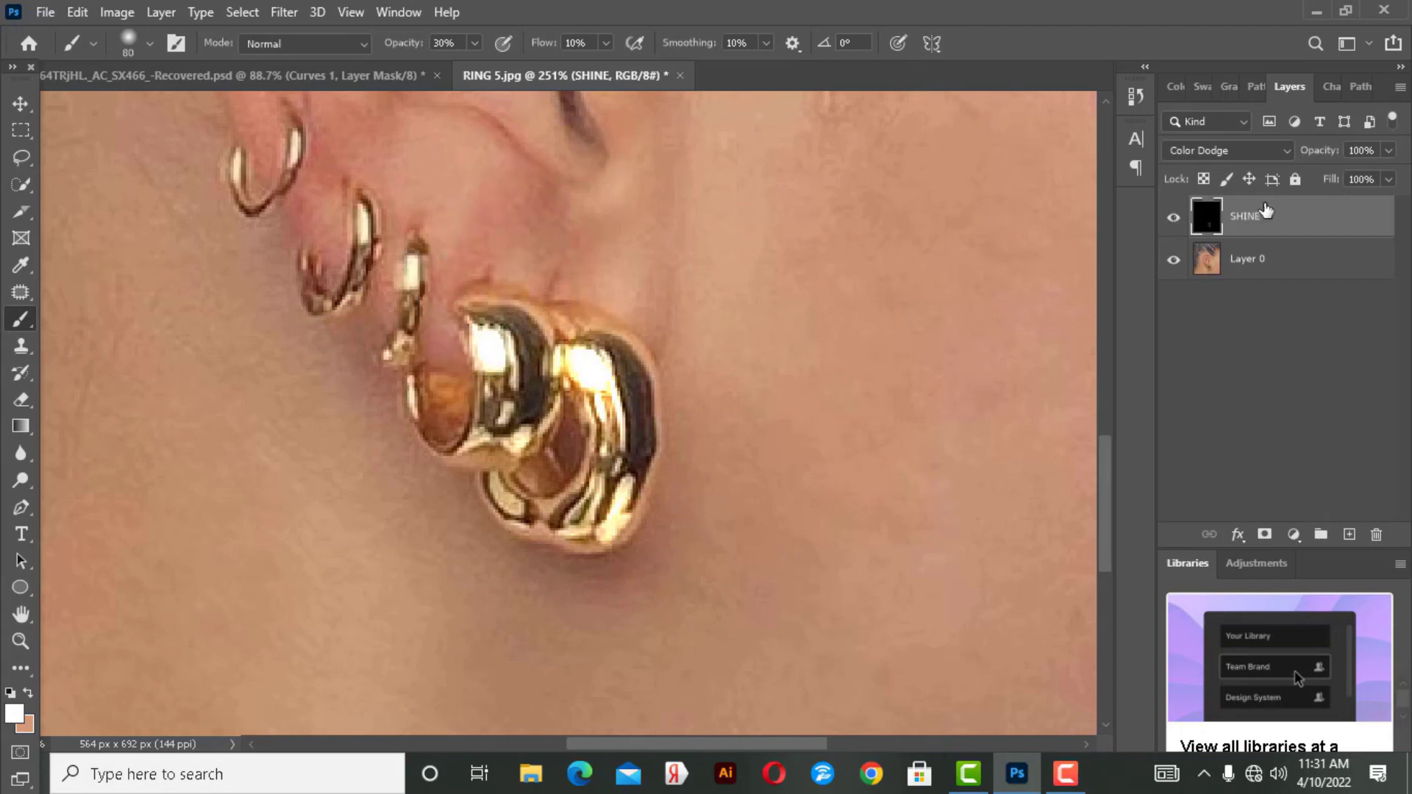
left_click(1170, 219)
left_click(1171, 219)
left_click(1171, 220)
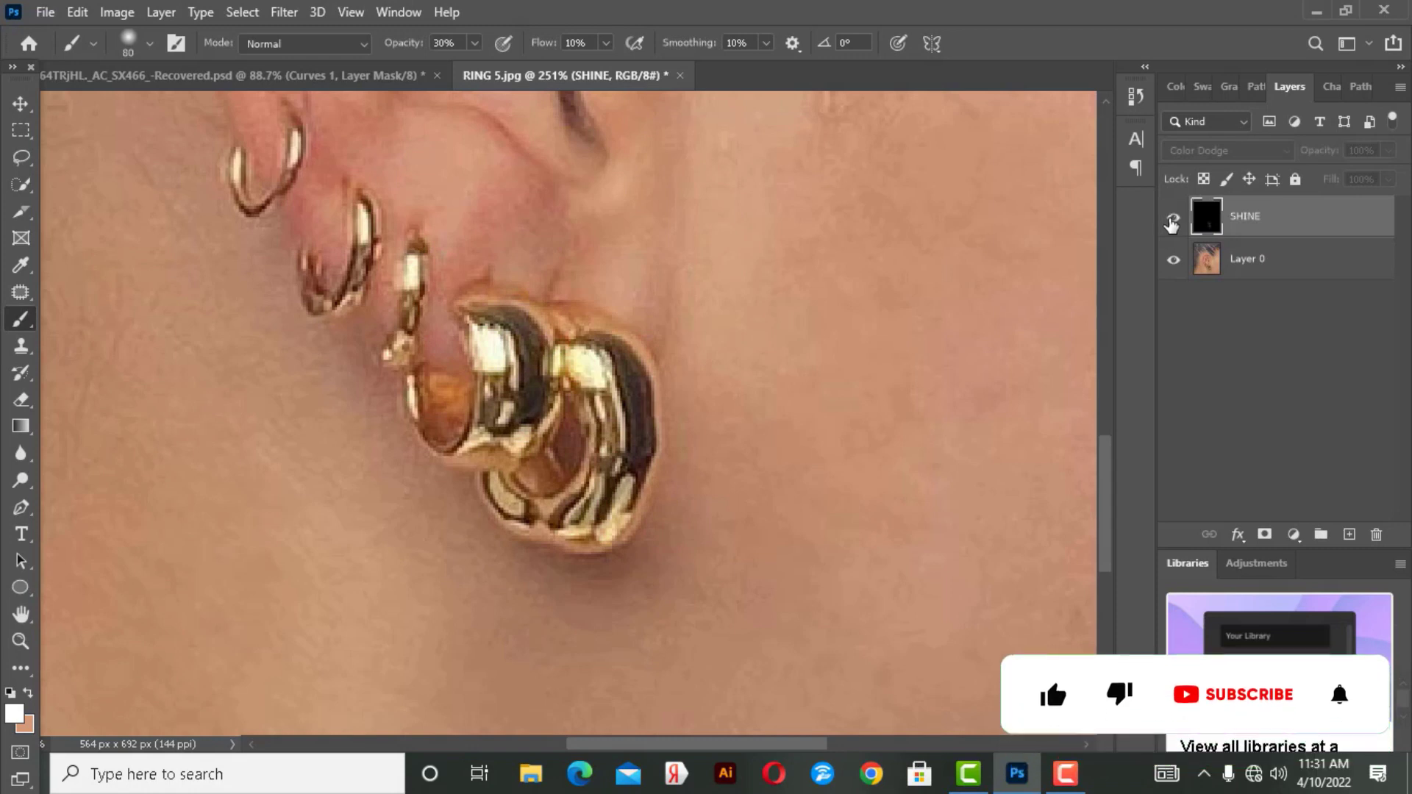
left_click(1171, 221)
left_click(1170, 221)
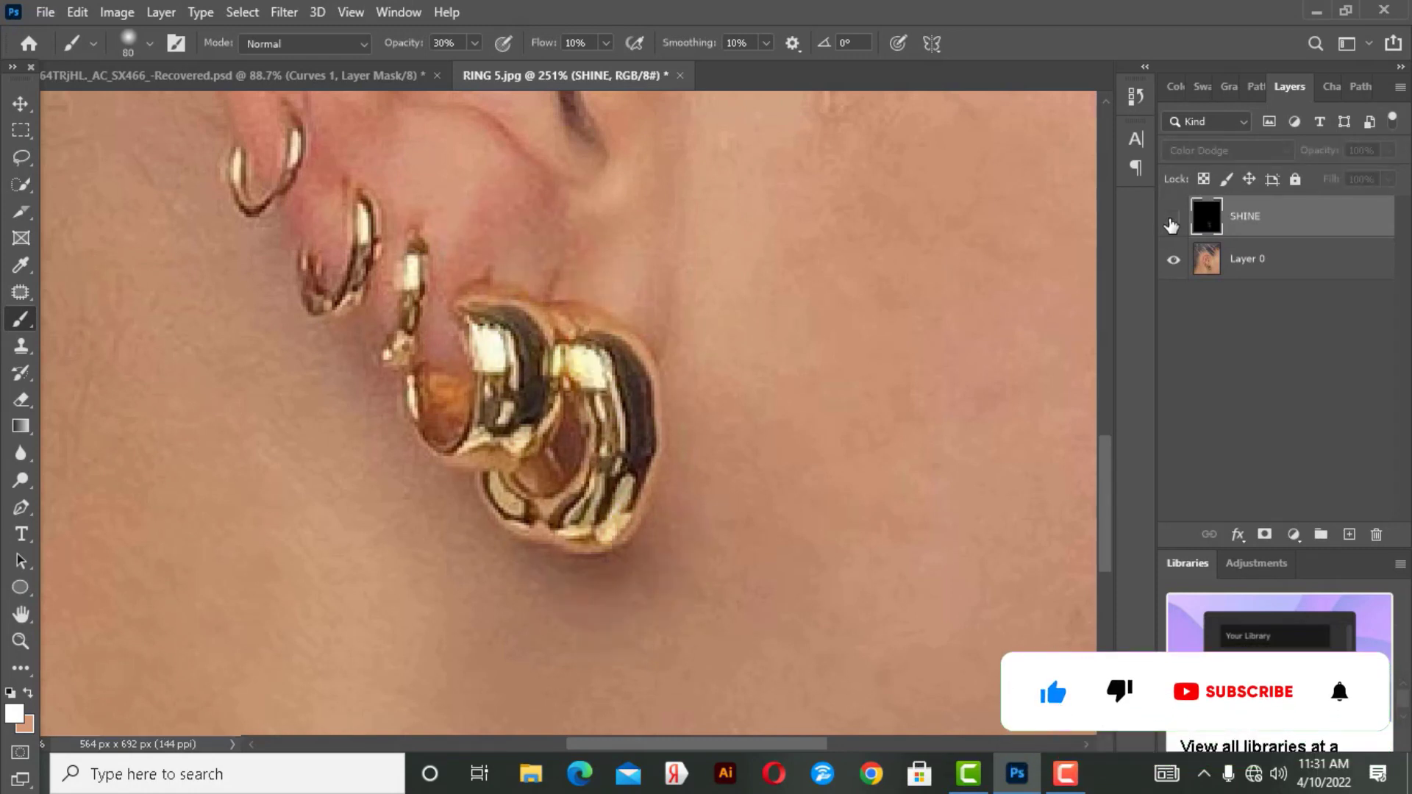
left_click(1170, 220)
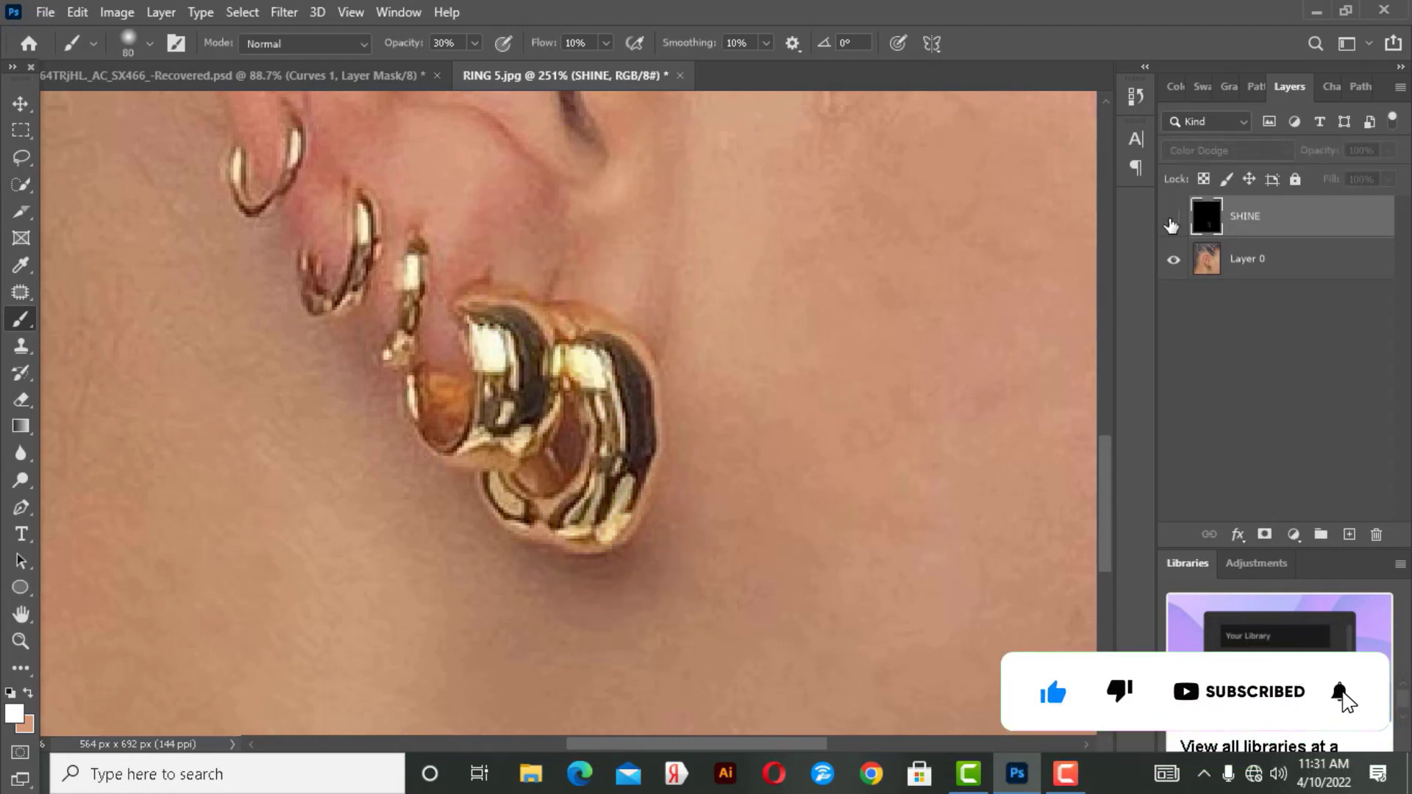
left_click(1171, 221)
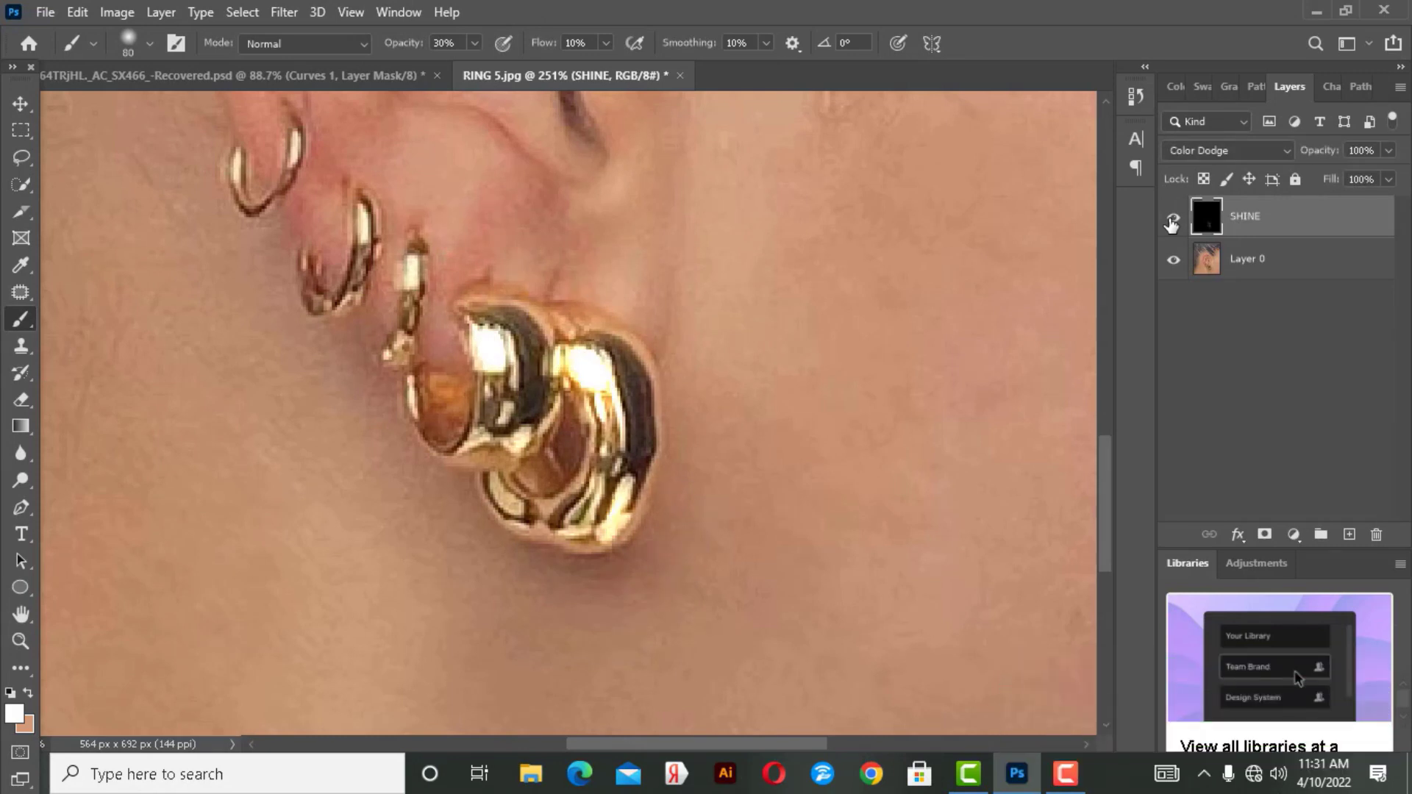
left_click(344, 80)
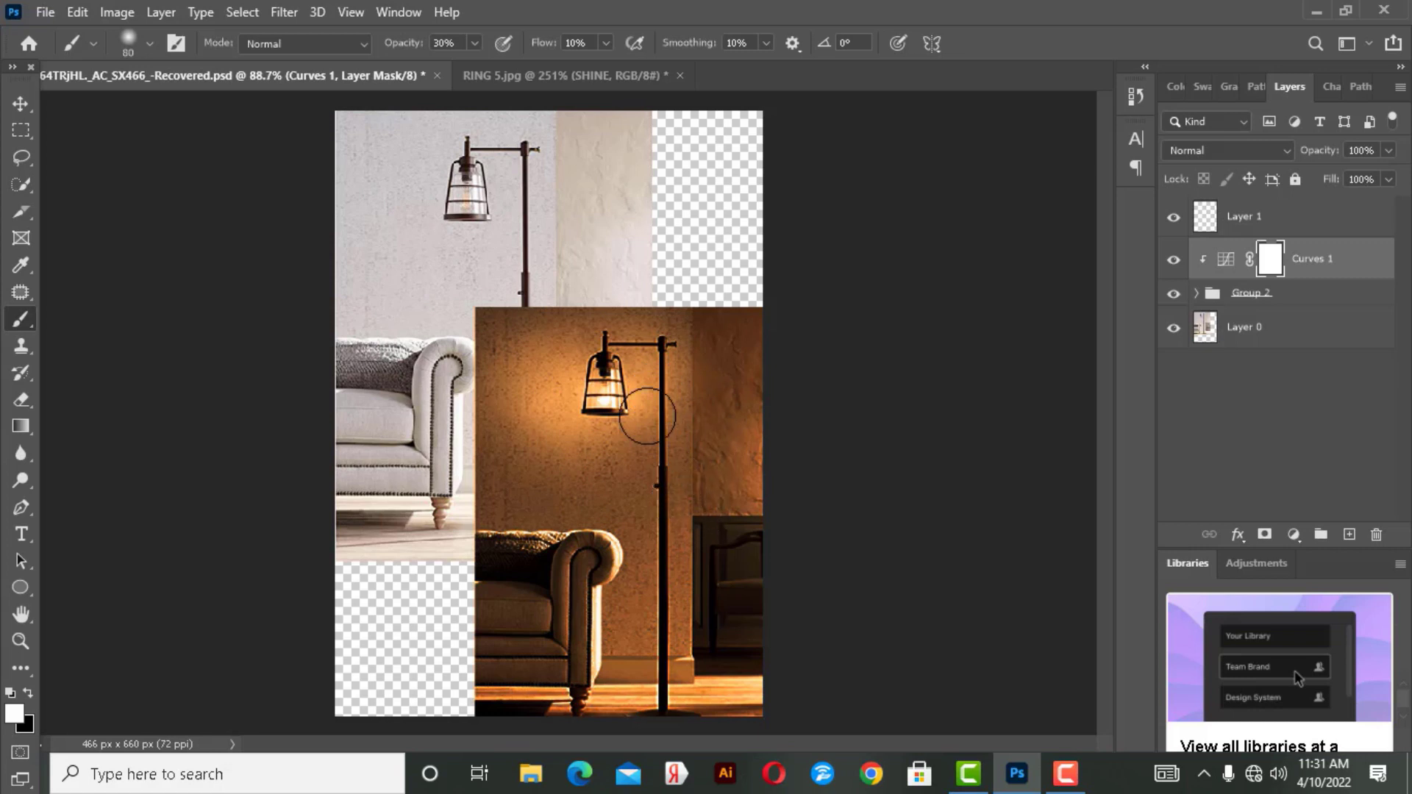
Close the RING 5.jpg earring photo, answering its save prompt.
left_click(539, 74)
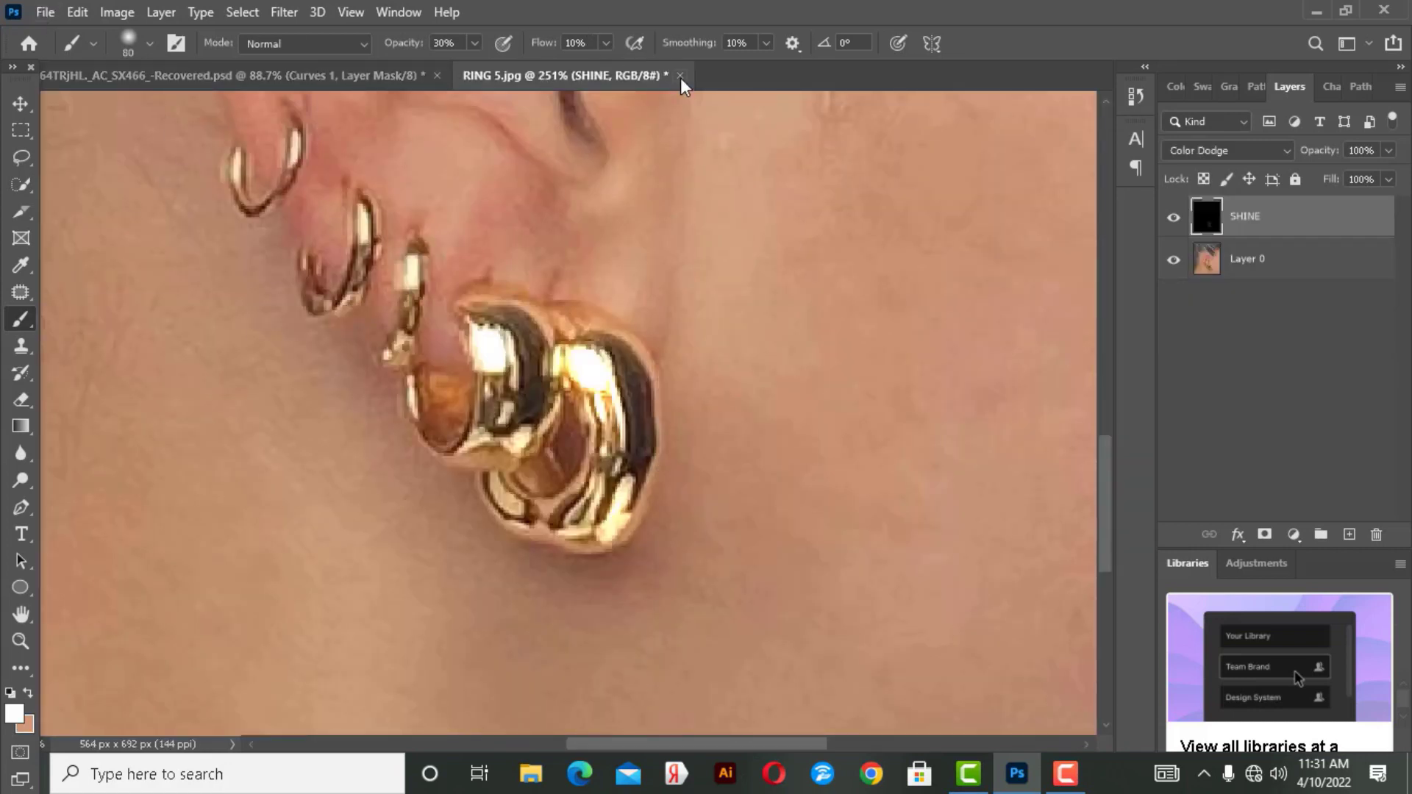
left_click(680, 77)
left_click(711, 312)
Open the lamp JPG from 3D Objects > CREAT BULB LIGHT as a new document.
left_click(45, 13)
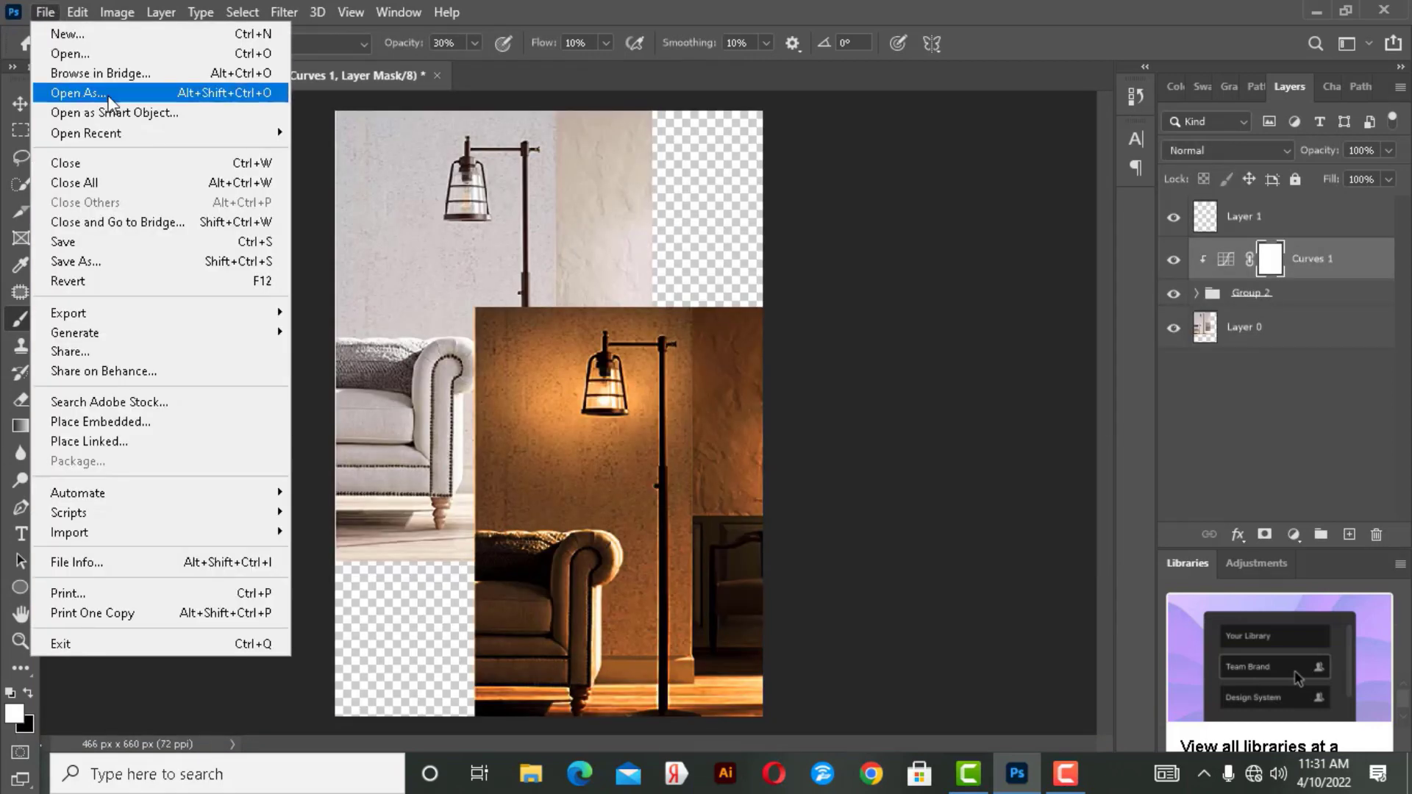
left_click(100, 51)
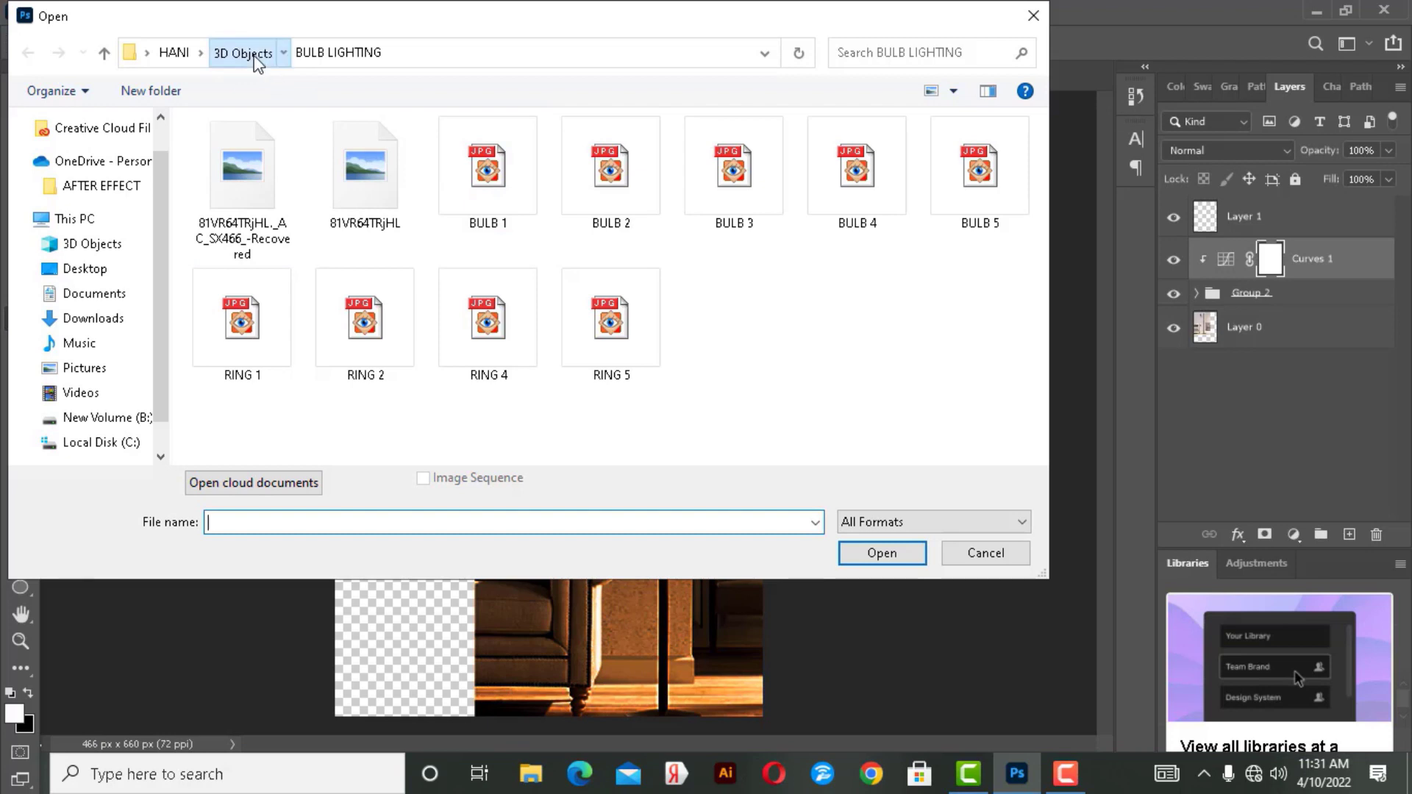
left_click(250, 53)
left_click_drag(1044, 179, 1048, 226)
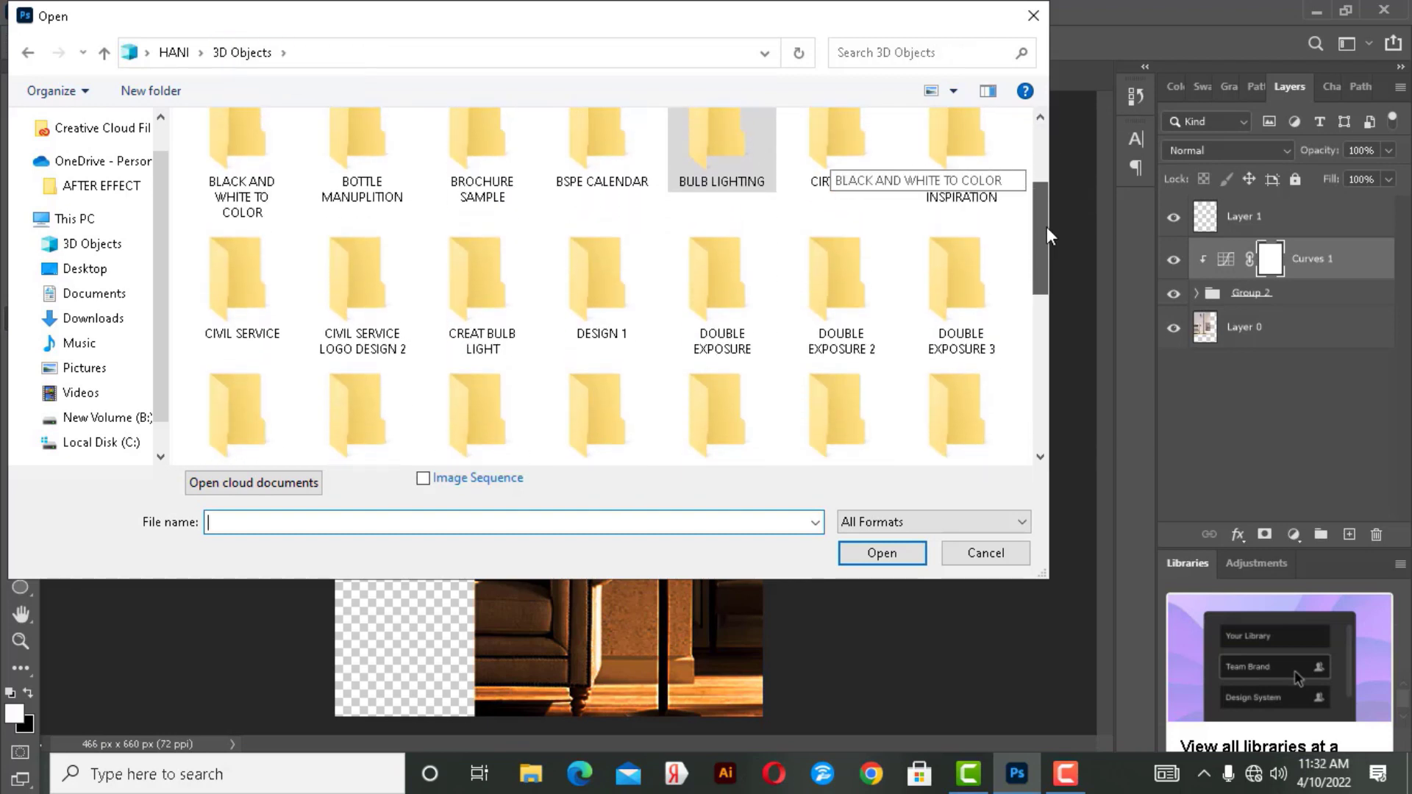
double_click(502, 311)
double_click(235, 217)
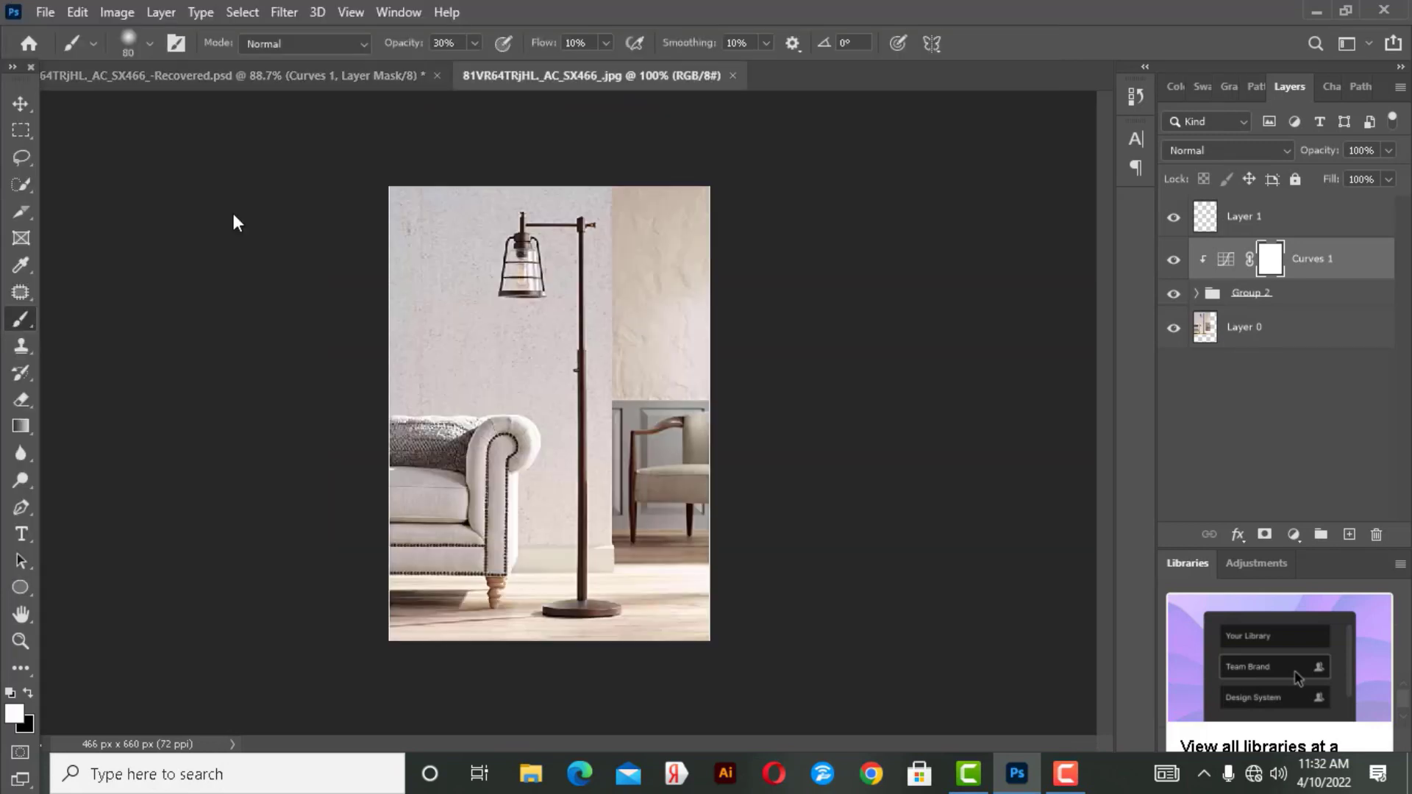
Unlock the lamp photo's Background, add a black Color Dodge layer named SHINE, and select Layer 0.
left_click(1373, 219)
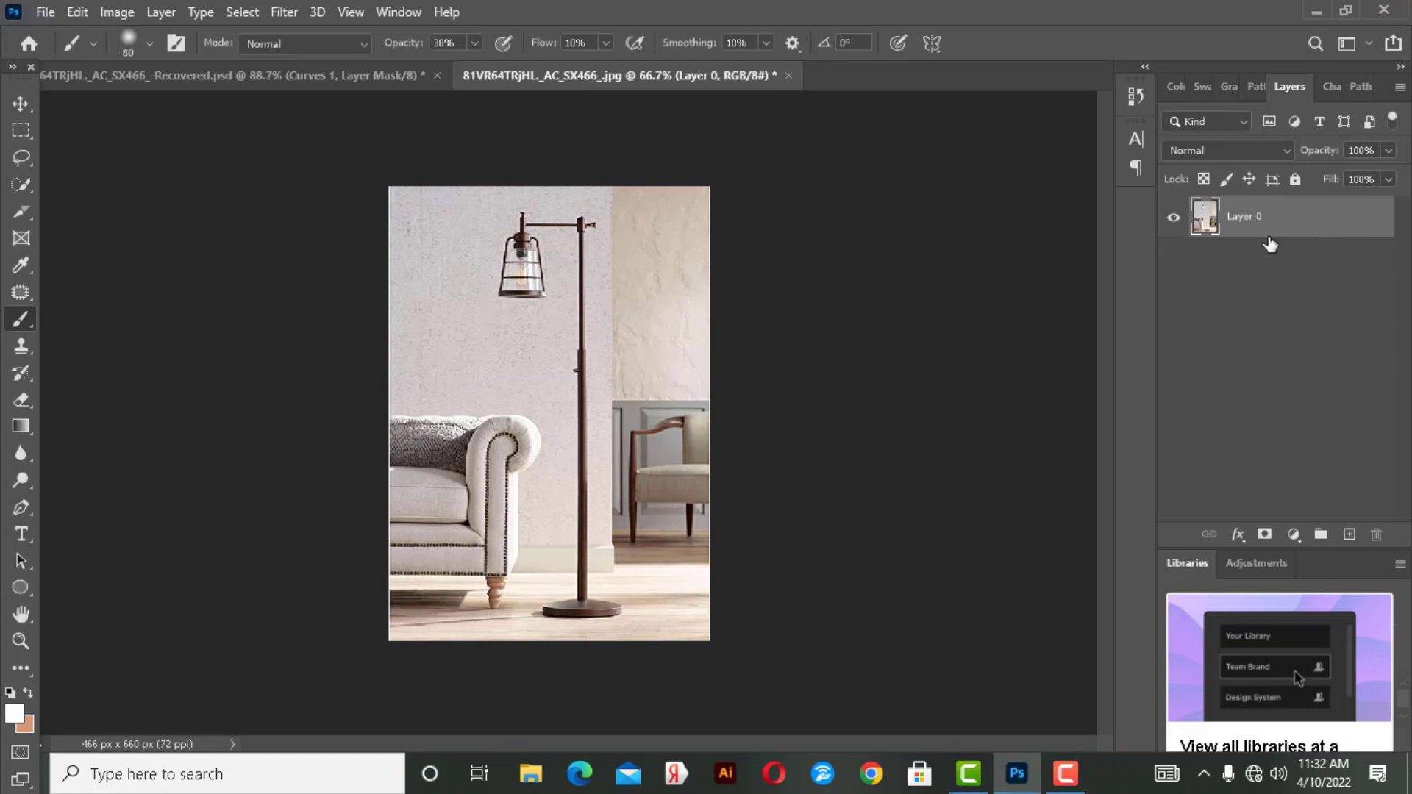
key("ctrl+shift+n")
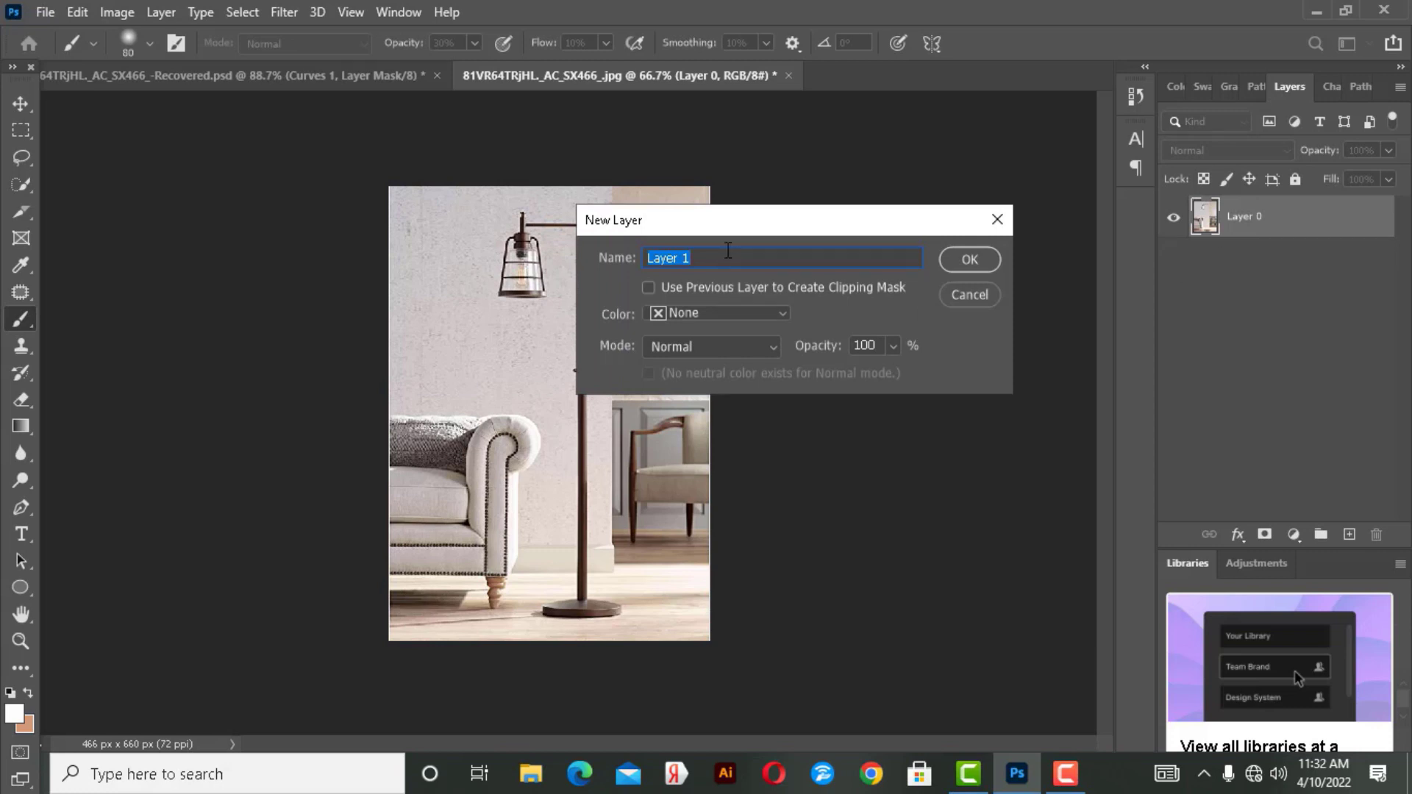
type("SHINE")
left_click(704, 345)
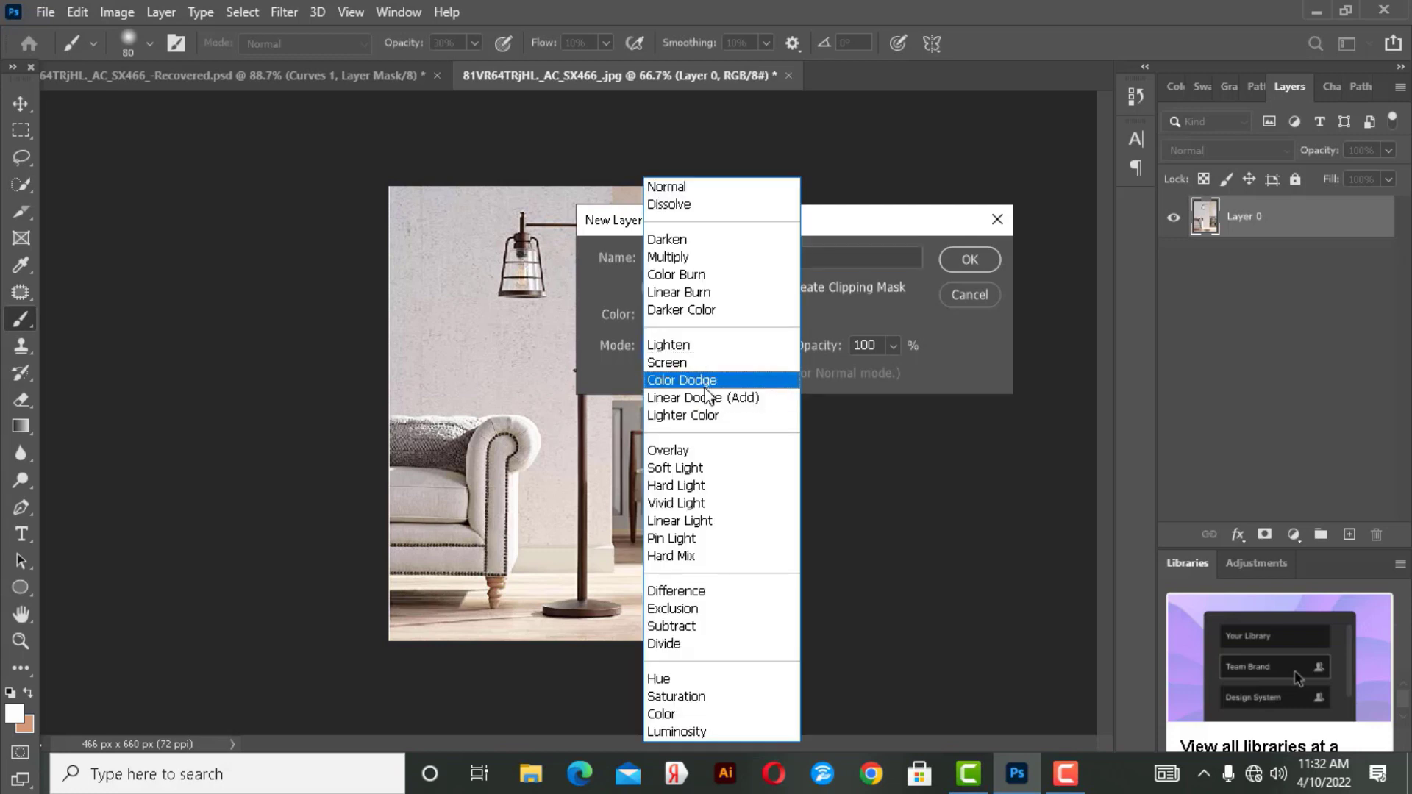
left_click(707, 376)
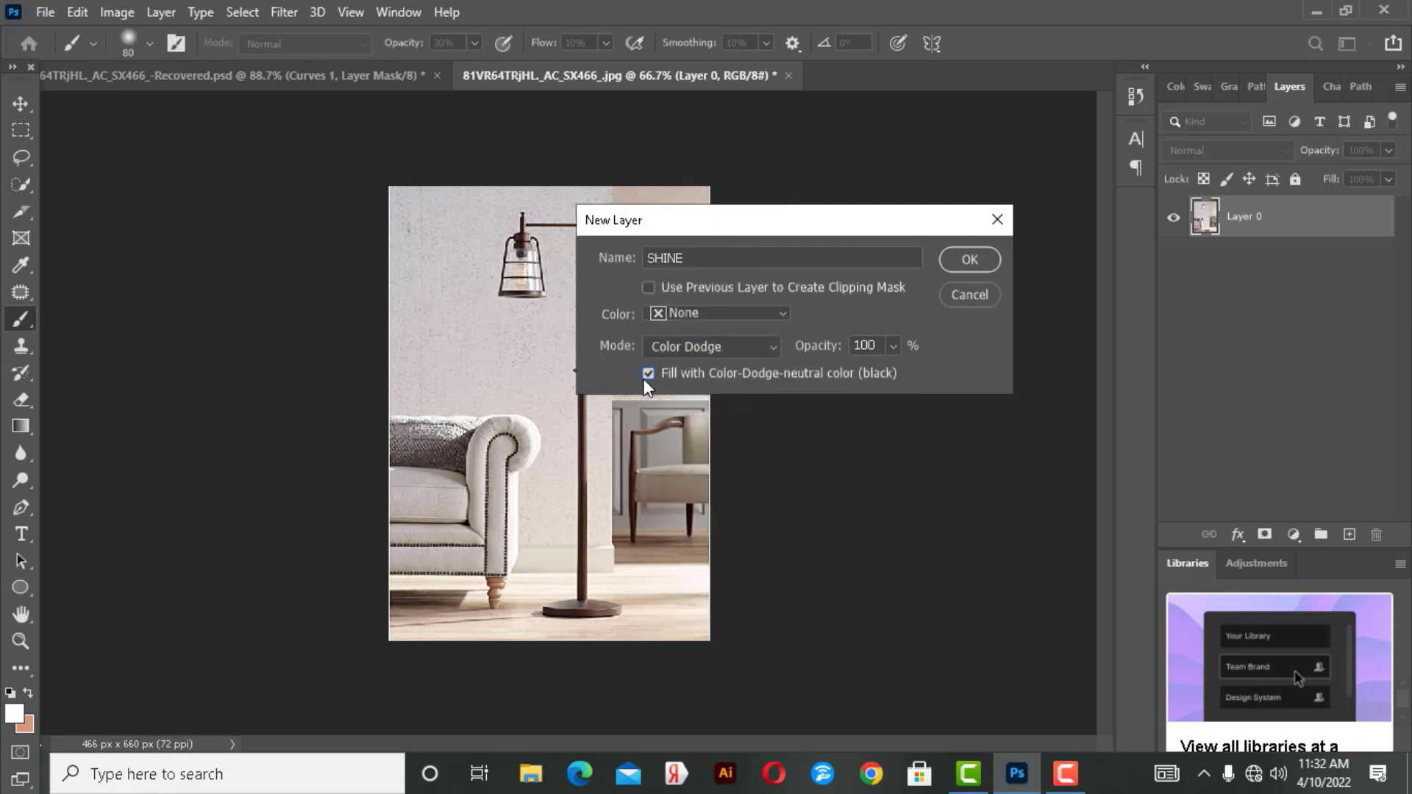
left_click(969, 259)
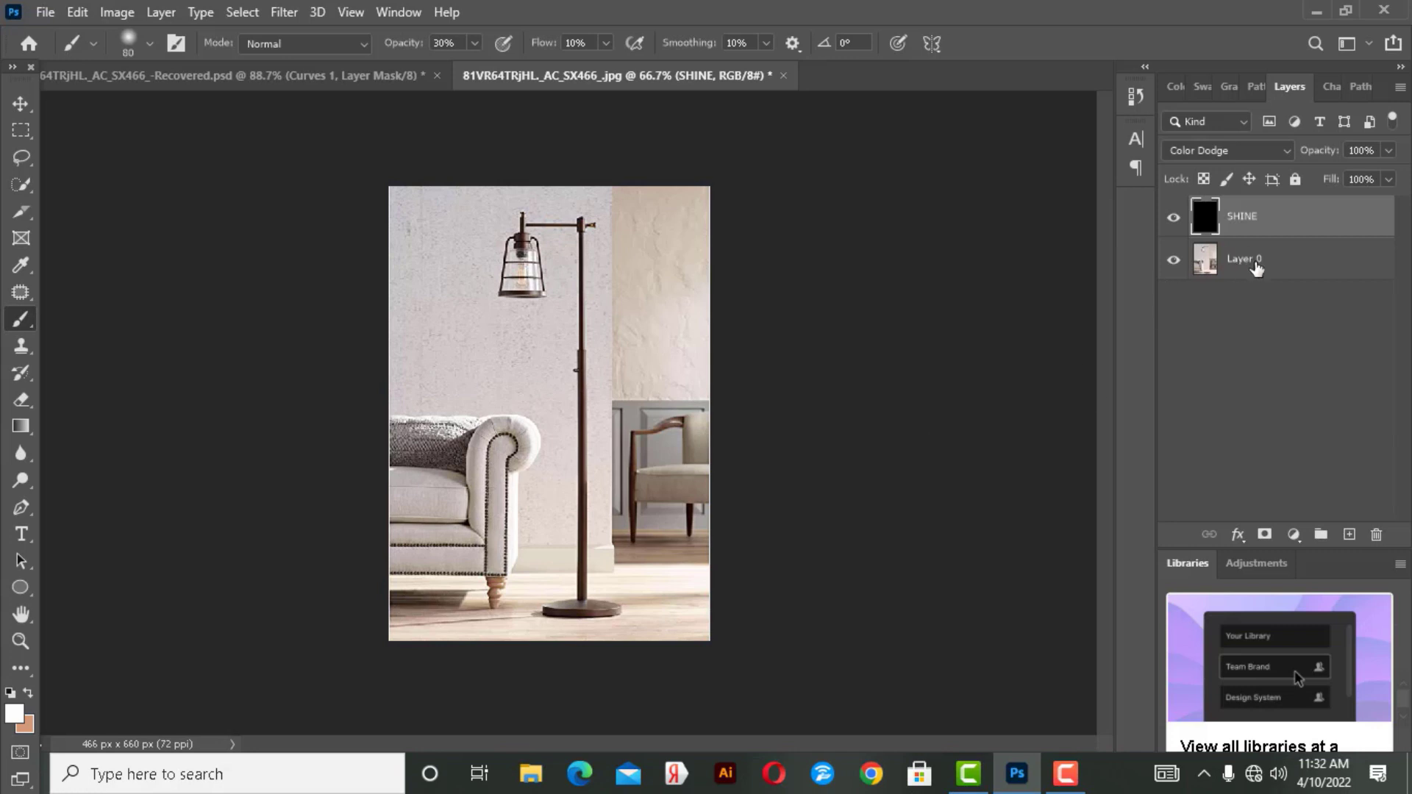
left_click(1281, 274)
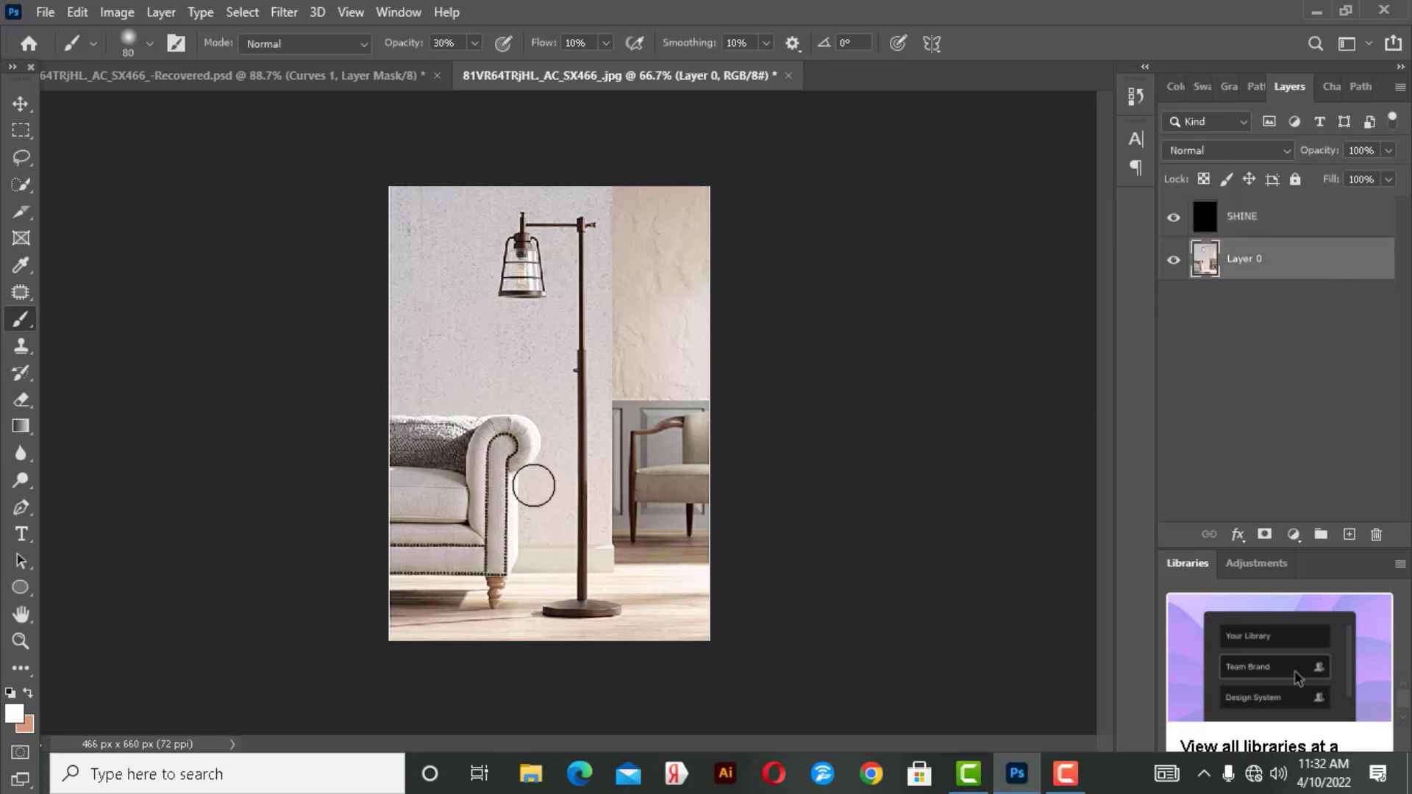
Apply Levels to Layer 0: black input 73, midtones 0.56, white output 162; then target SHINE.
left_click(114, 13)
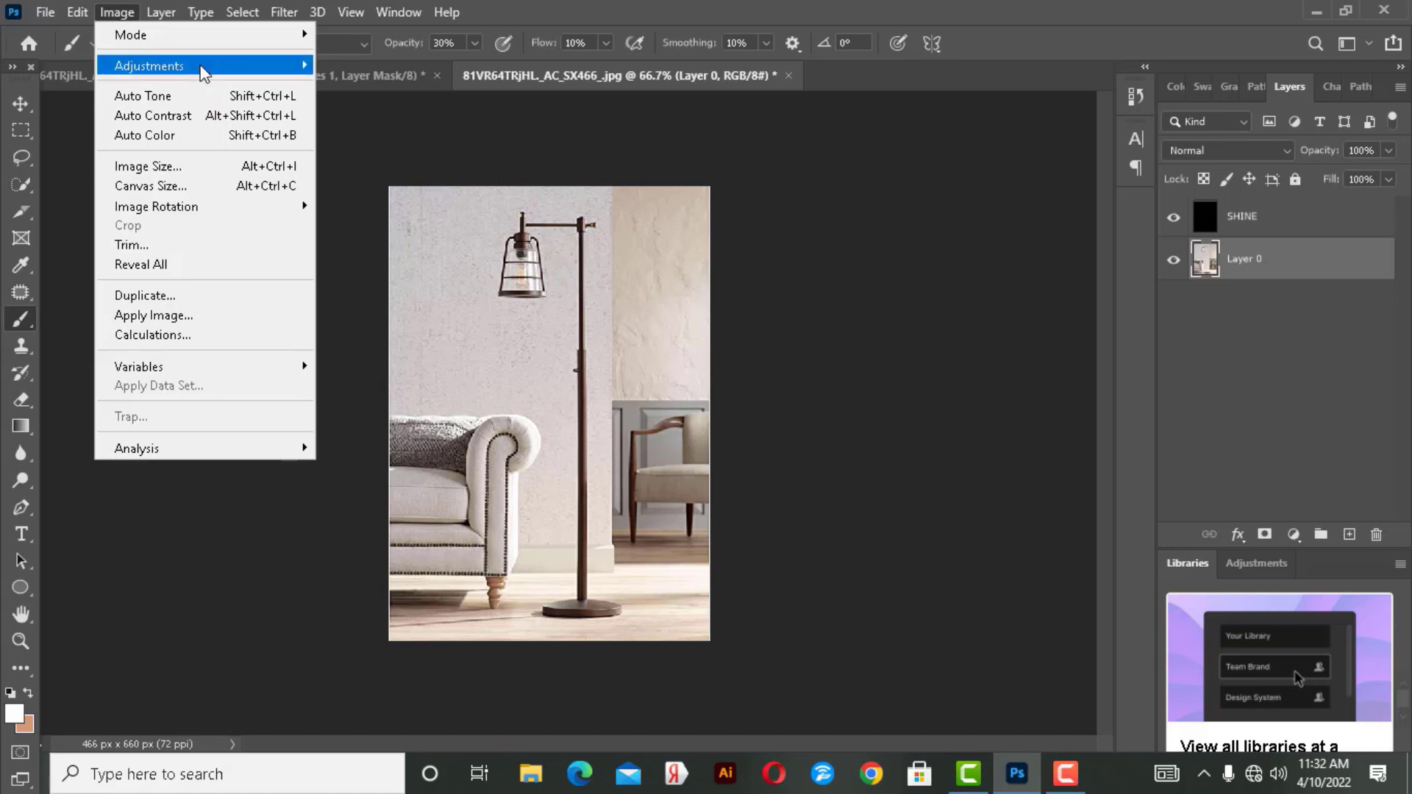
mouse_move(149, 64)
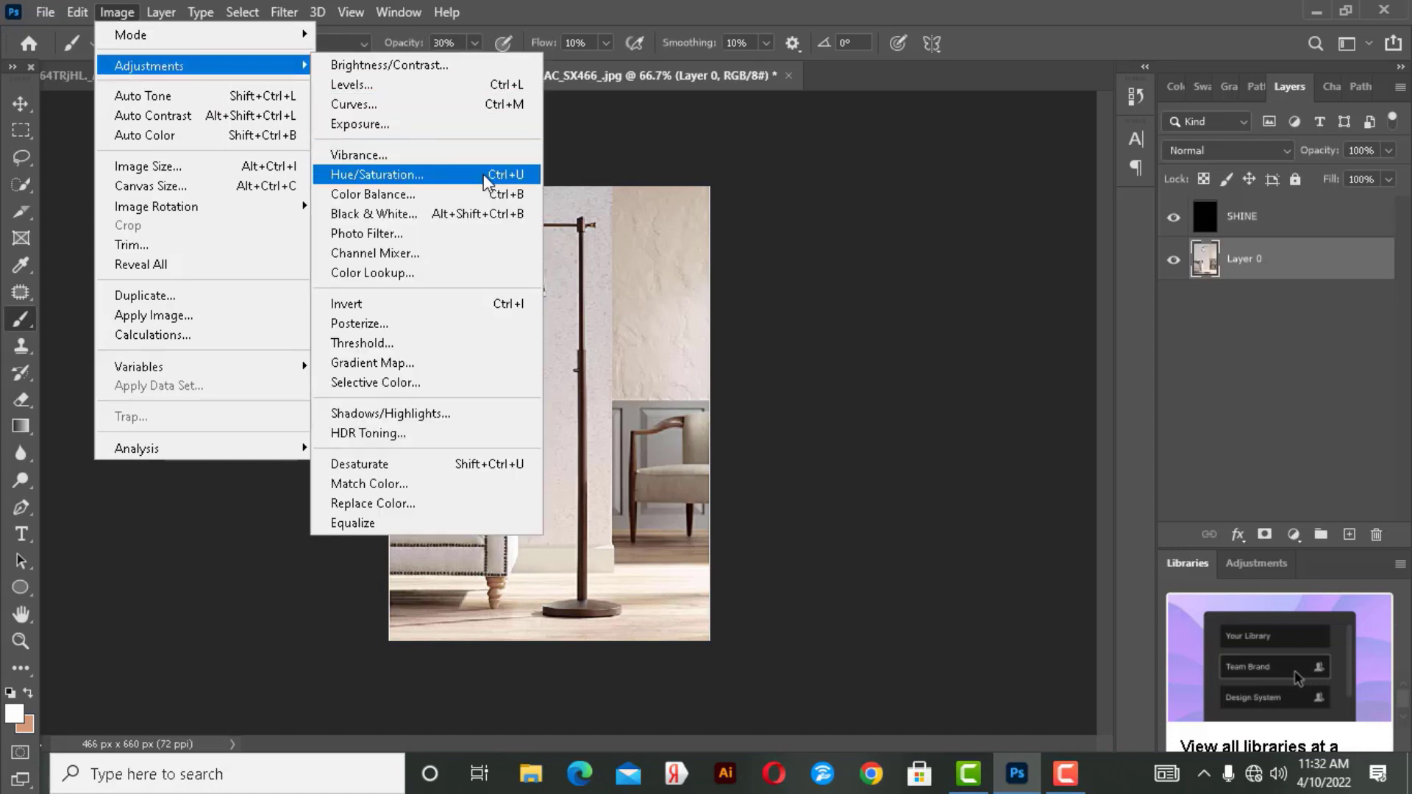
left_click(432, 86)
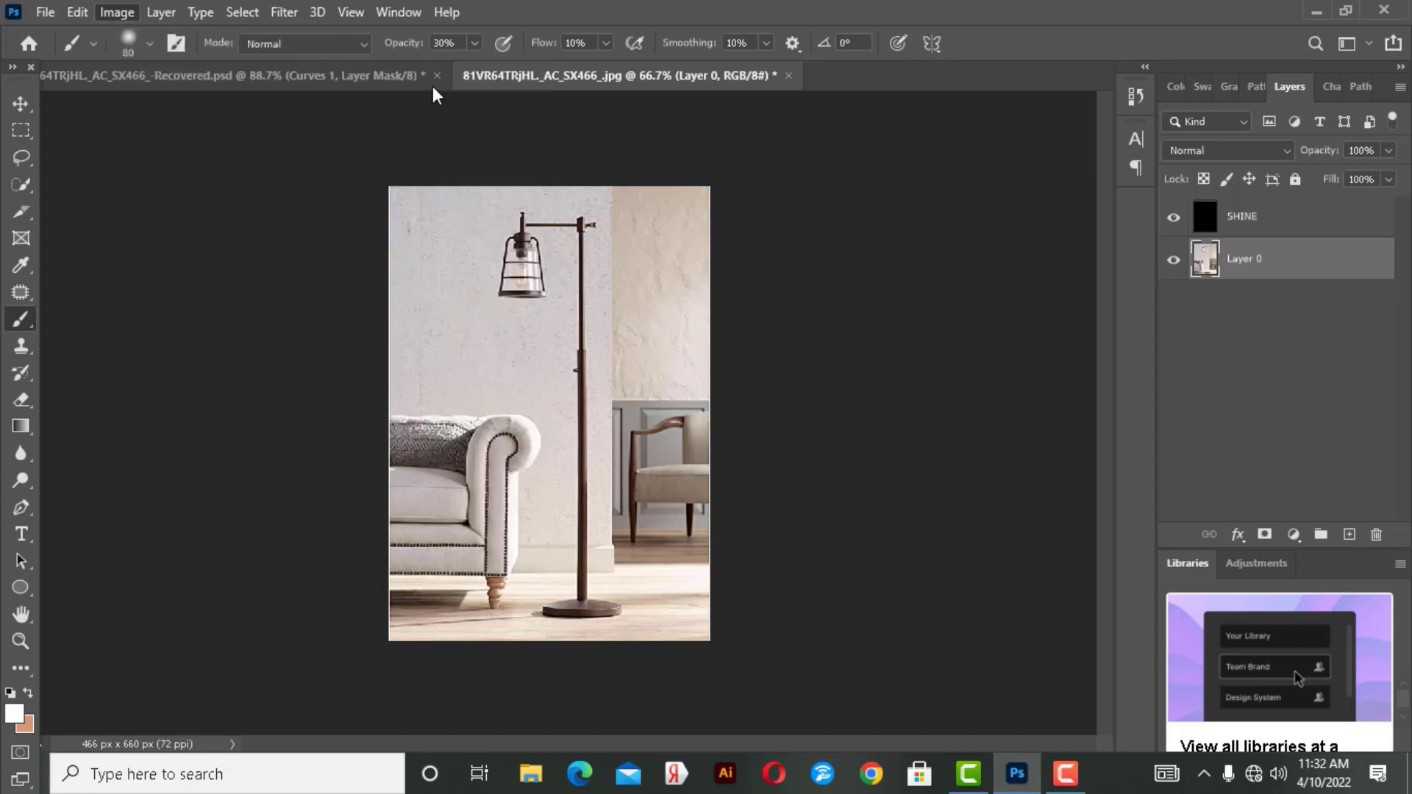
left_click_drag(748, 130, 969, 122)
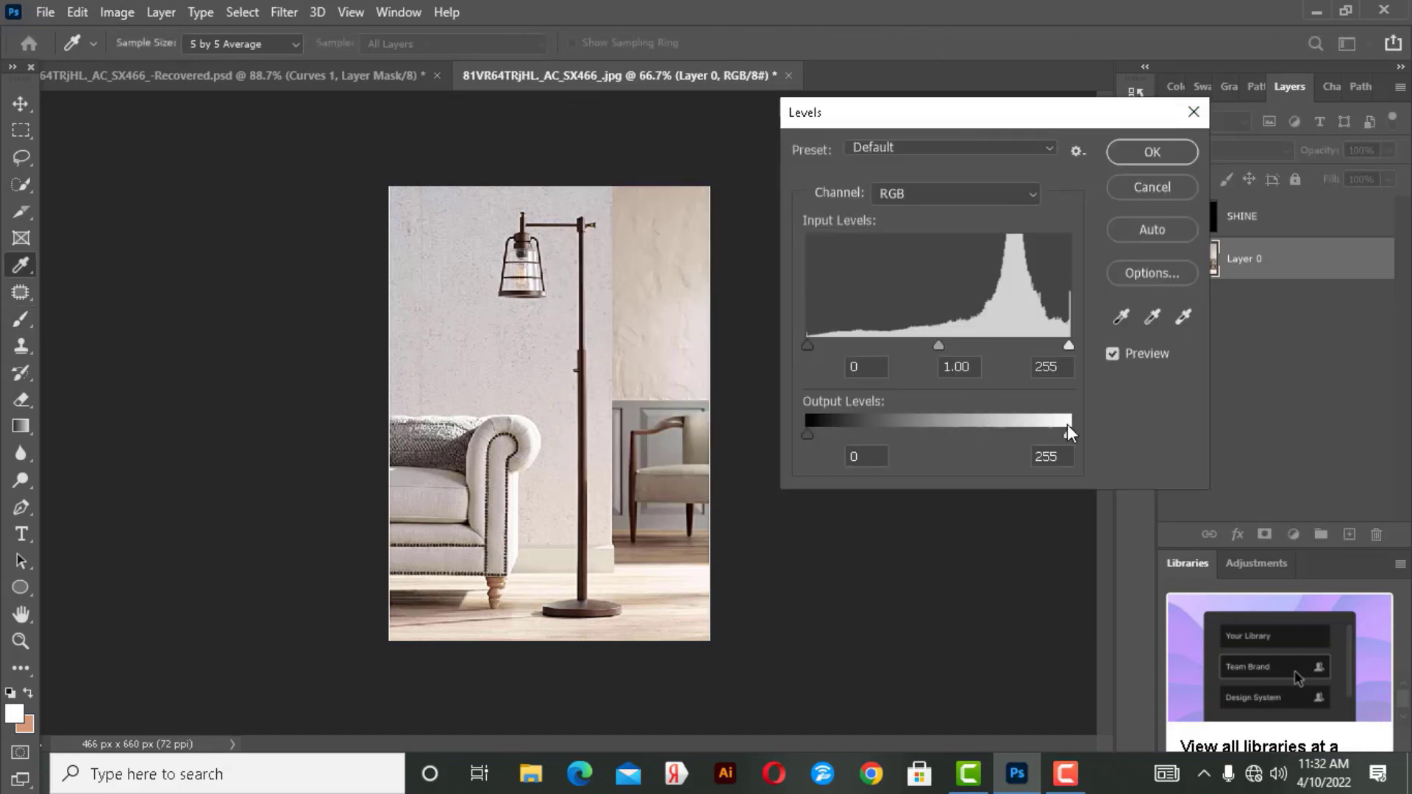
left_click_drag(807, 346, 840, 345)
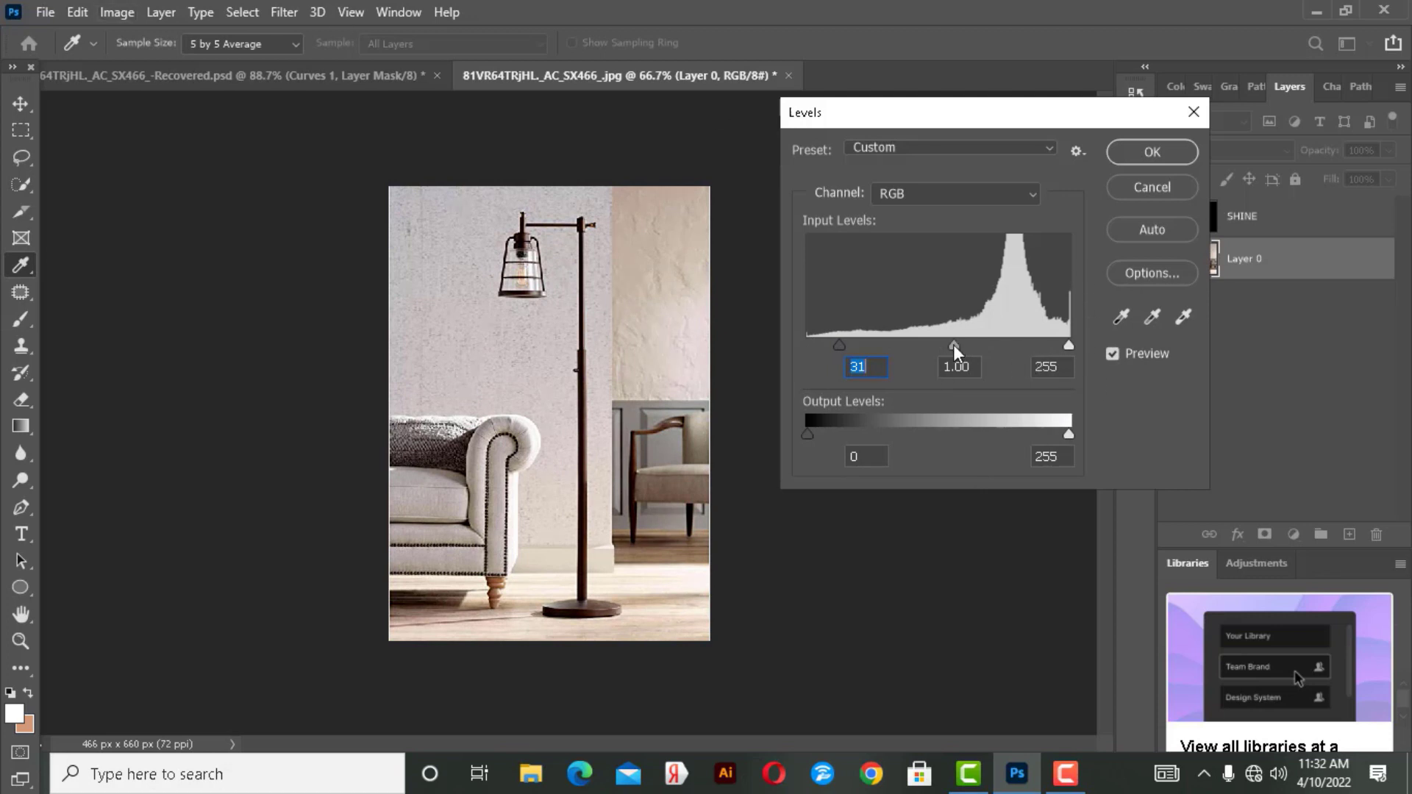
left_click_drag(953, 344, 949, 344)
mouse_move(1067, 435)
left_mouse_down()
mouse_move(933, 438)
mouse_move(978, 434)
left_mouse_up()
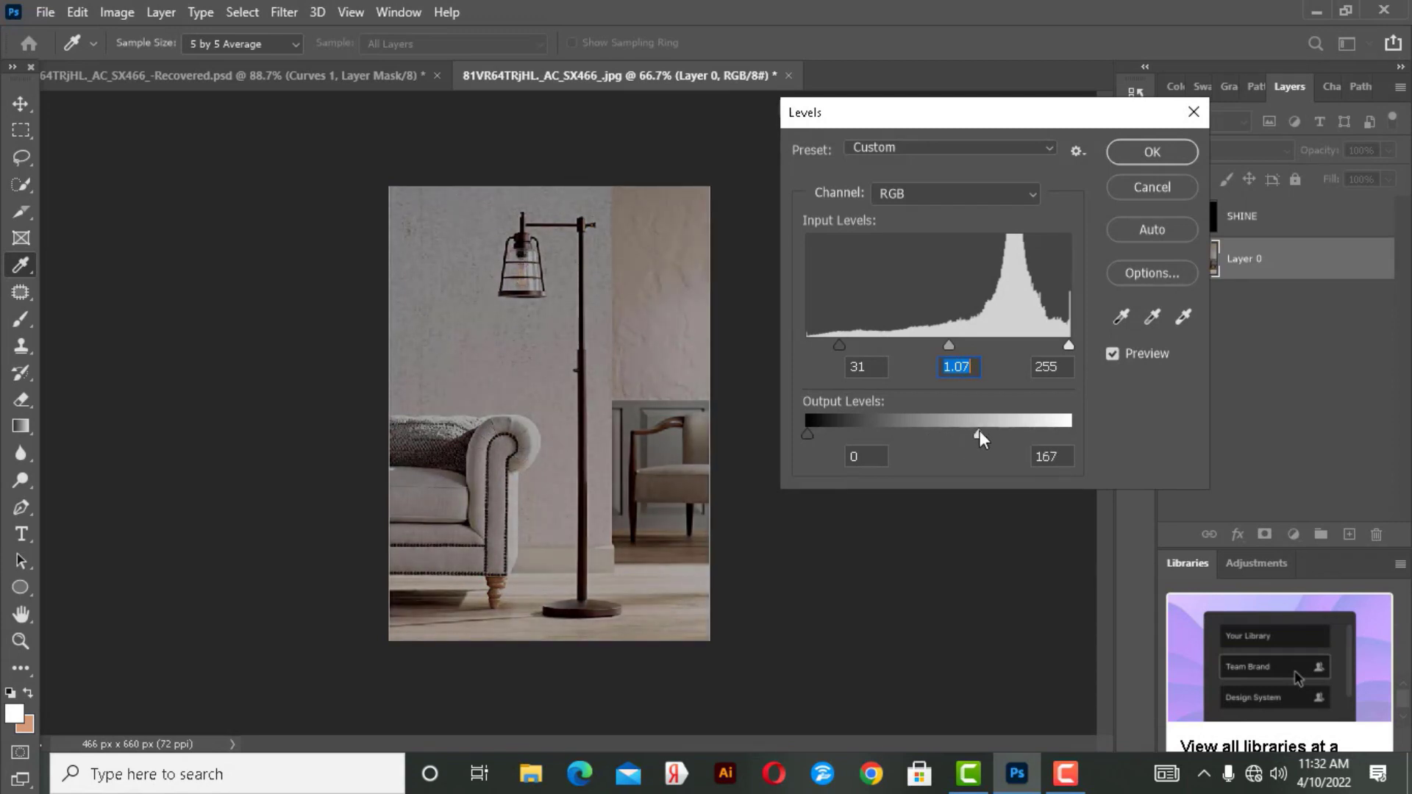
left_click_drag(839, 345, 881, 344)
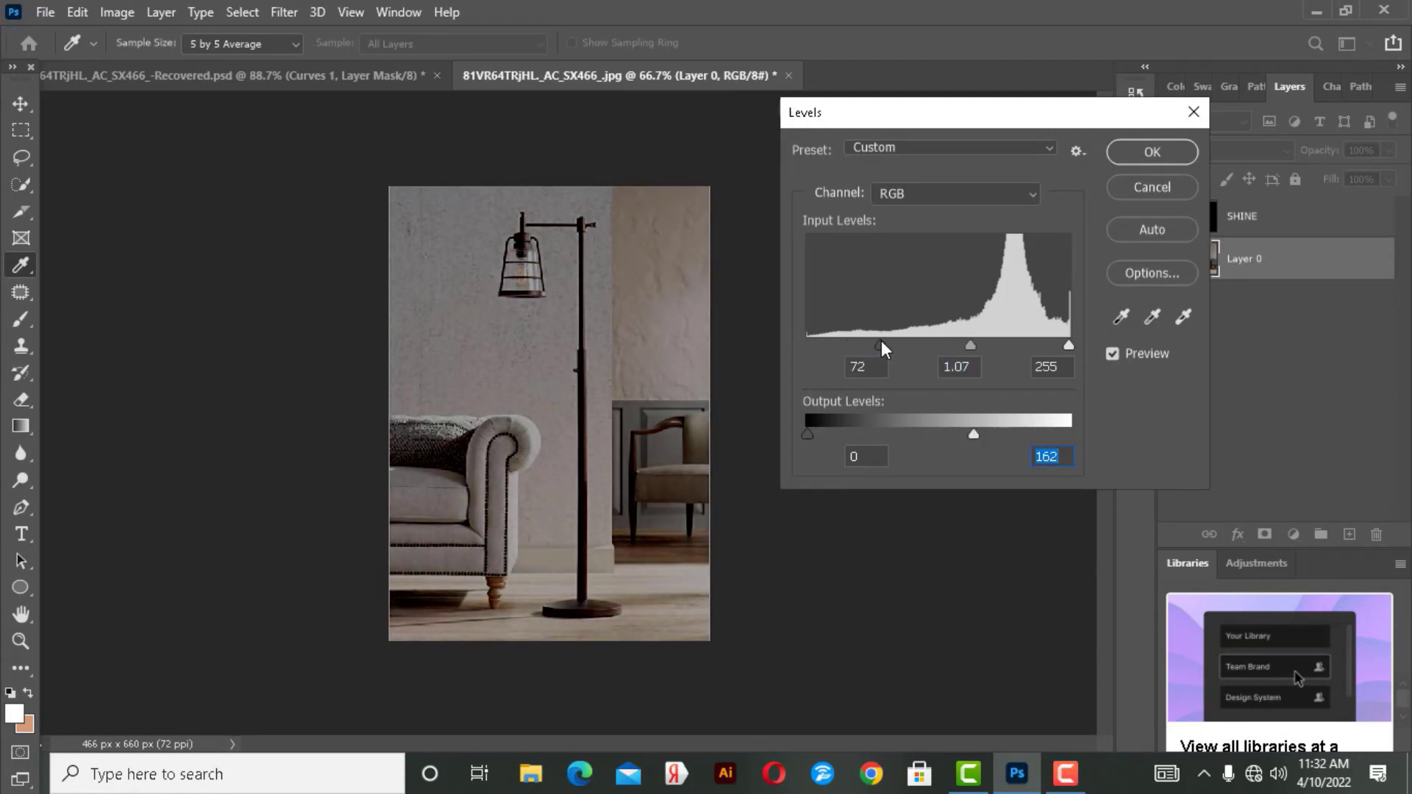
left_click_drag(968, 346, 1008, 345)
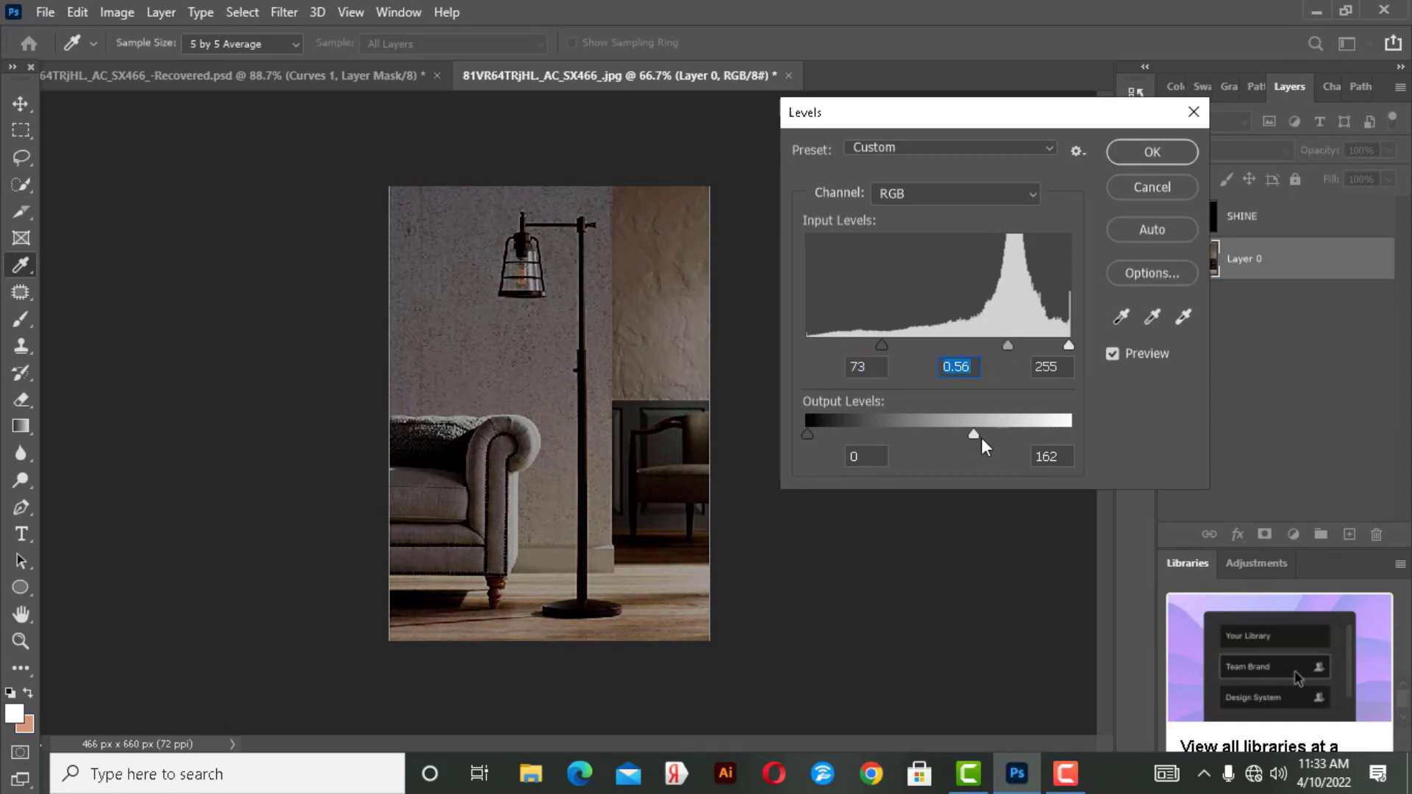
mouse_move(951, 433)
left_mouse_down()
mouse_move(937, 432)
mouse_move(950, 433)
left_mouse_up()
left_click(1152, 152)
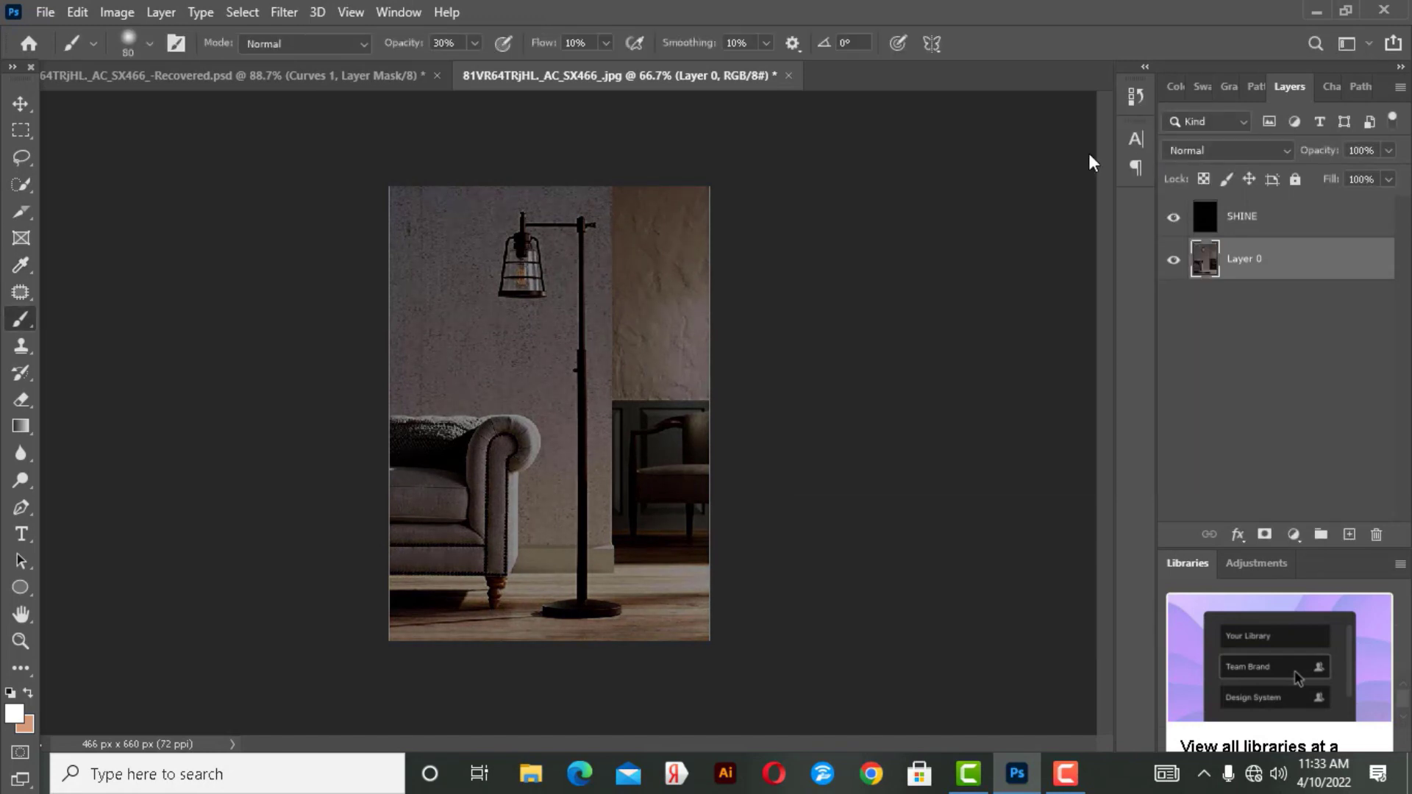
left_click(1265, 217)
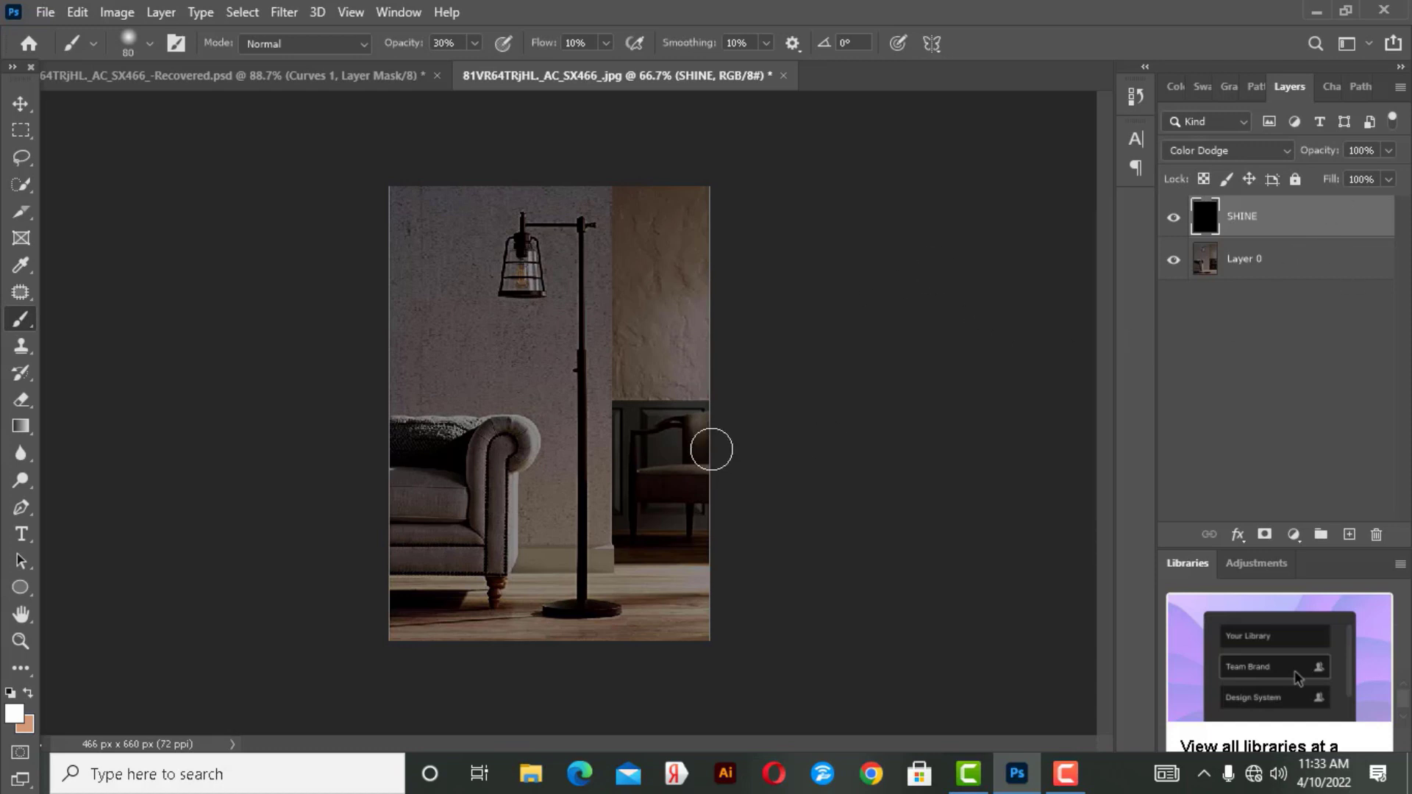
Zoom in on the bulb and paint white glow over its lower and upper parts with a small brush.
scroll(514, 247, "up", 2)
scroll(519, 261, "up", 2)
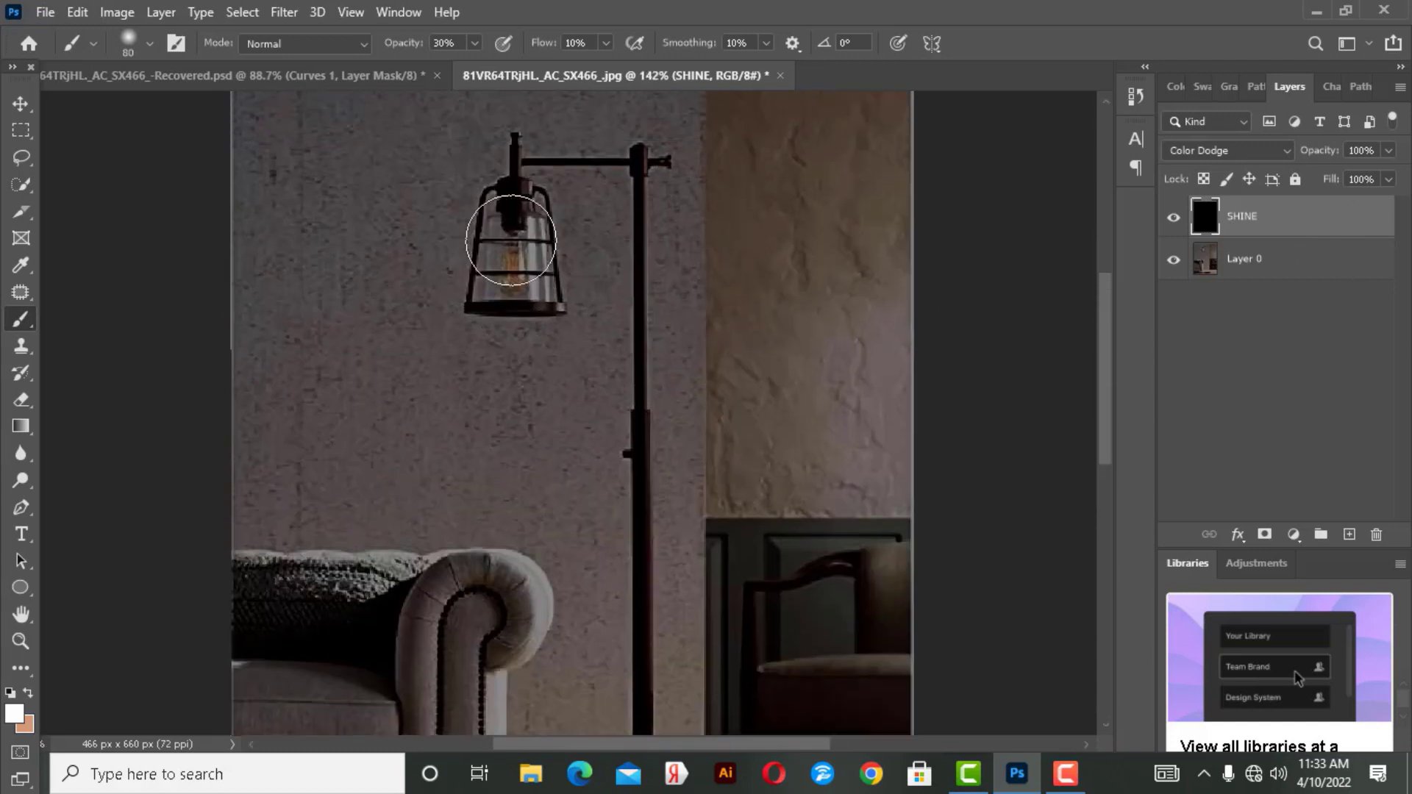
scroll(520, 272, "up", 1)
scroll(524, 282, "up", 2)
scroll(523, 282, "up", 3)
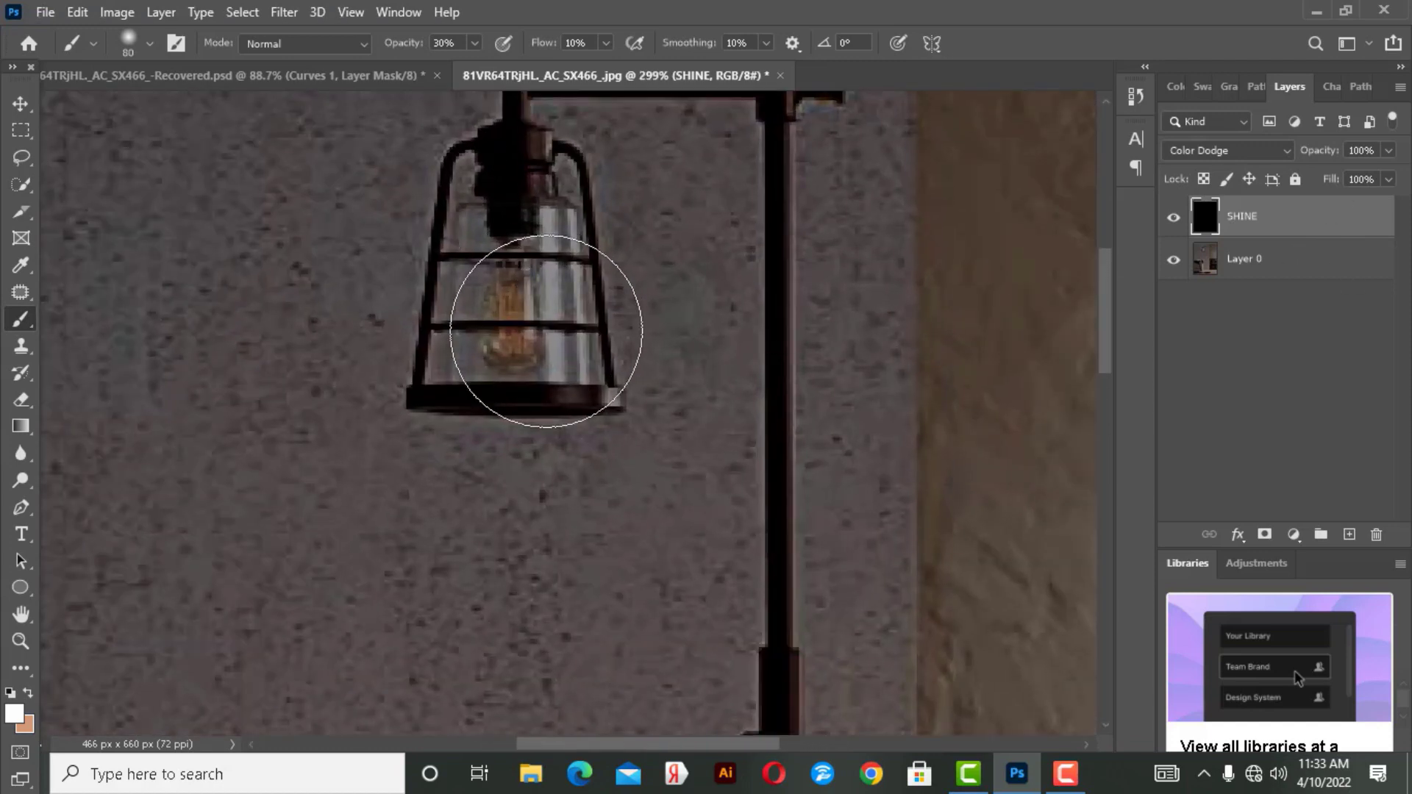
key("bracketleft")
key("bracketleft")
key("bracketleft")
key("bracketleft")
key("bracketleft")
key("bracketleft")
key("bracketleft")
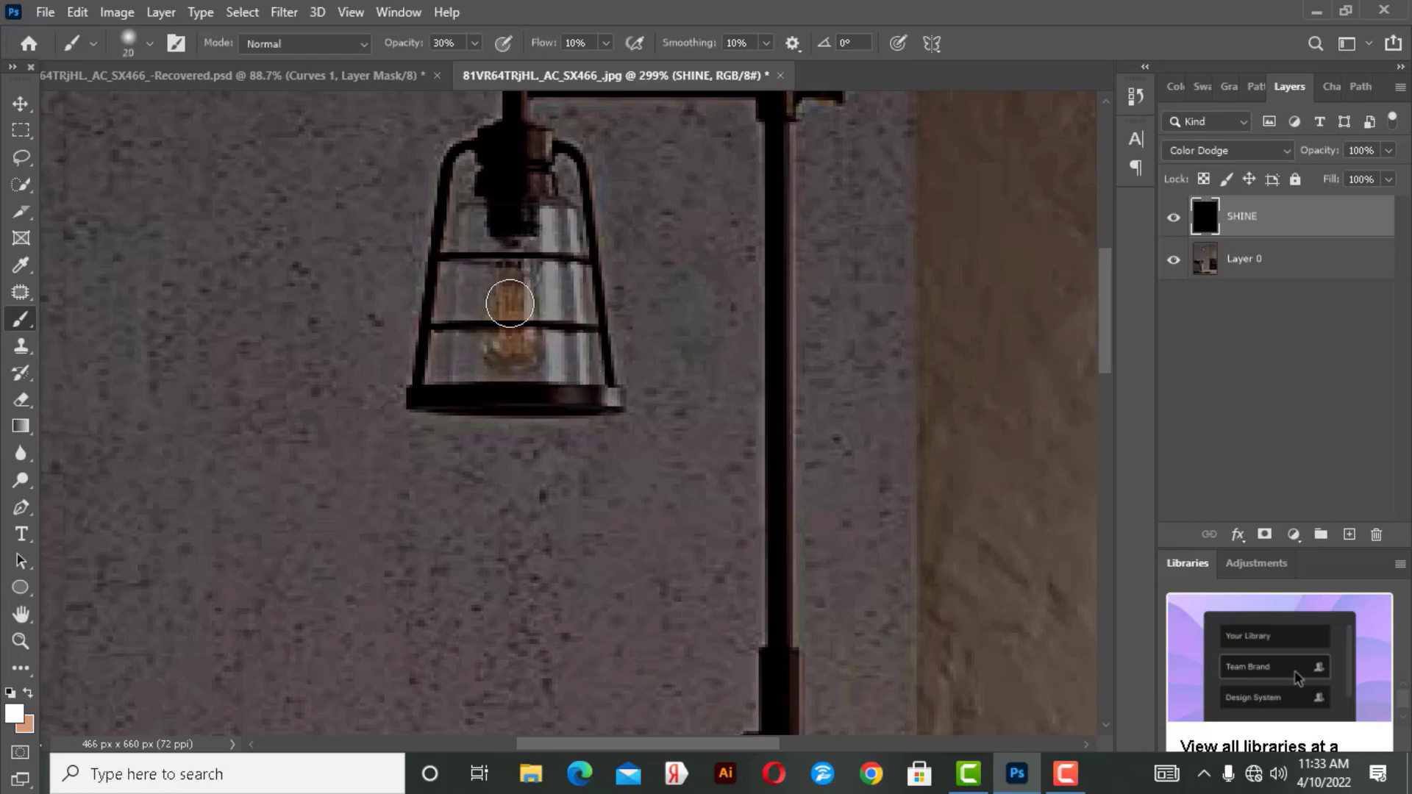
key("bracketleft")
key("bracketleft")
key("bracketleft")
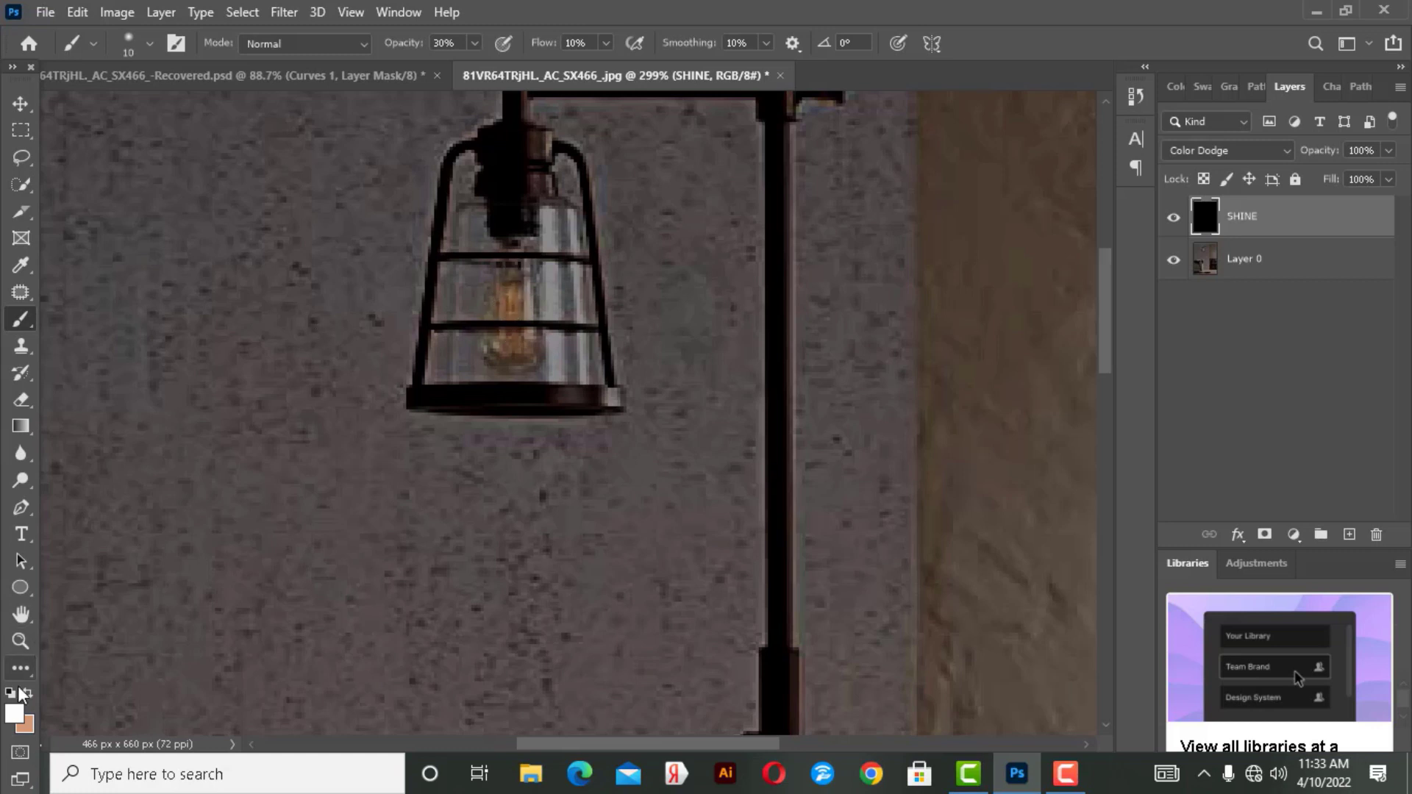
scroll(453, 361, "up", 1)
scroll(471, 331, "up", 2)
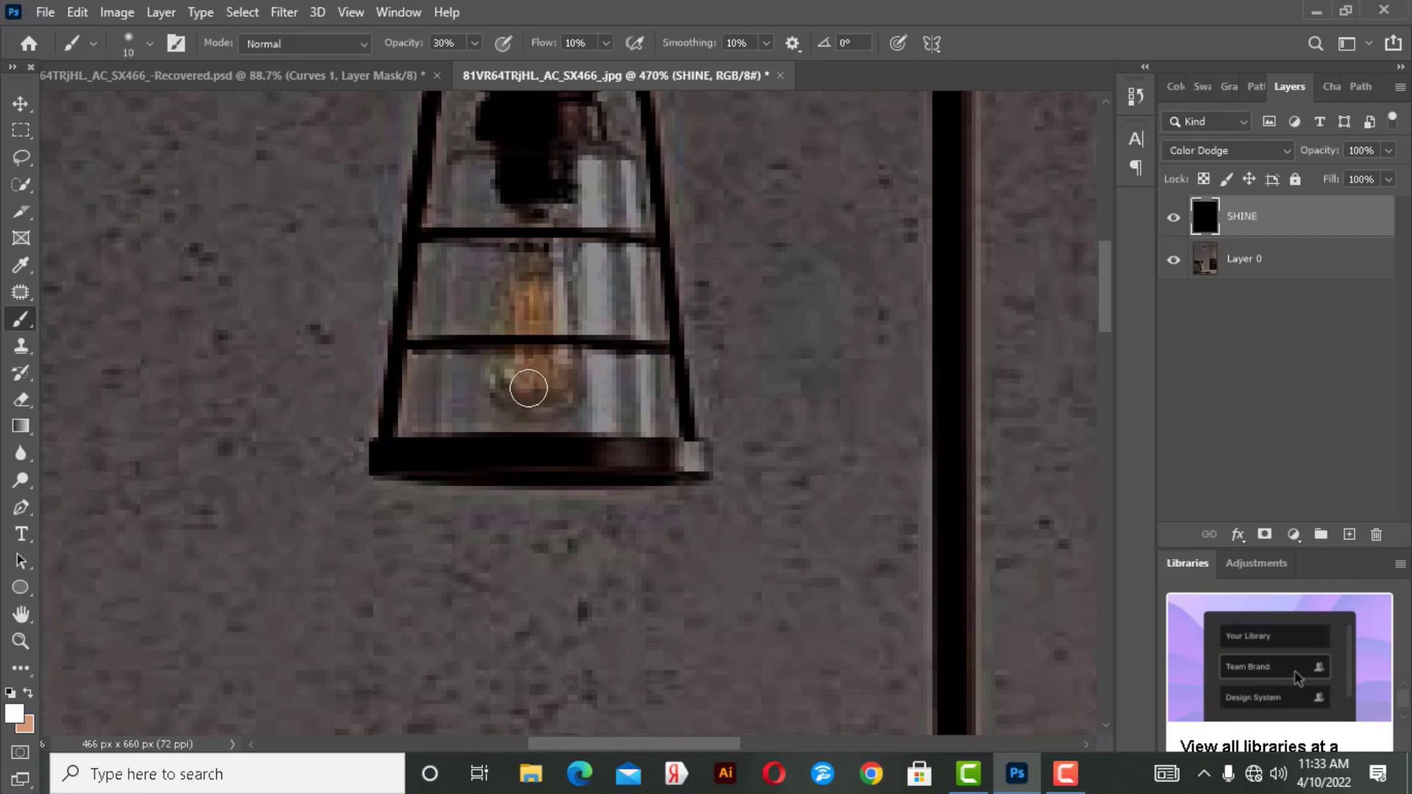
left_click_drag(522, 386, 544, 389)
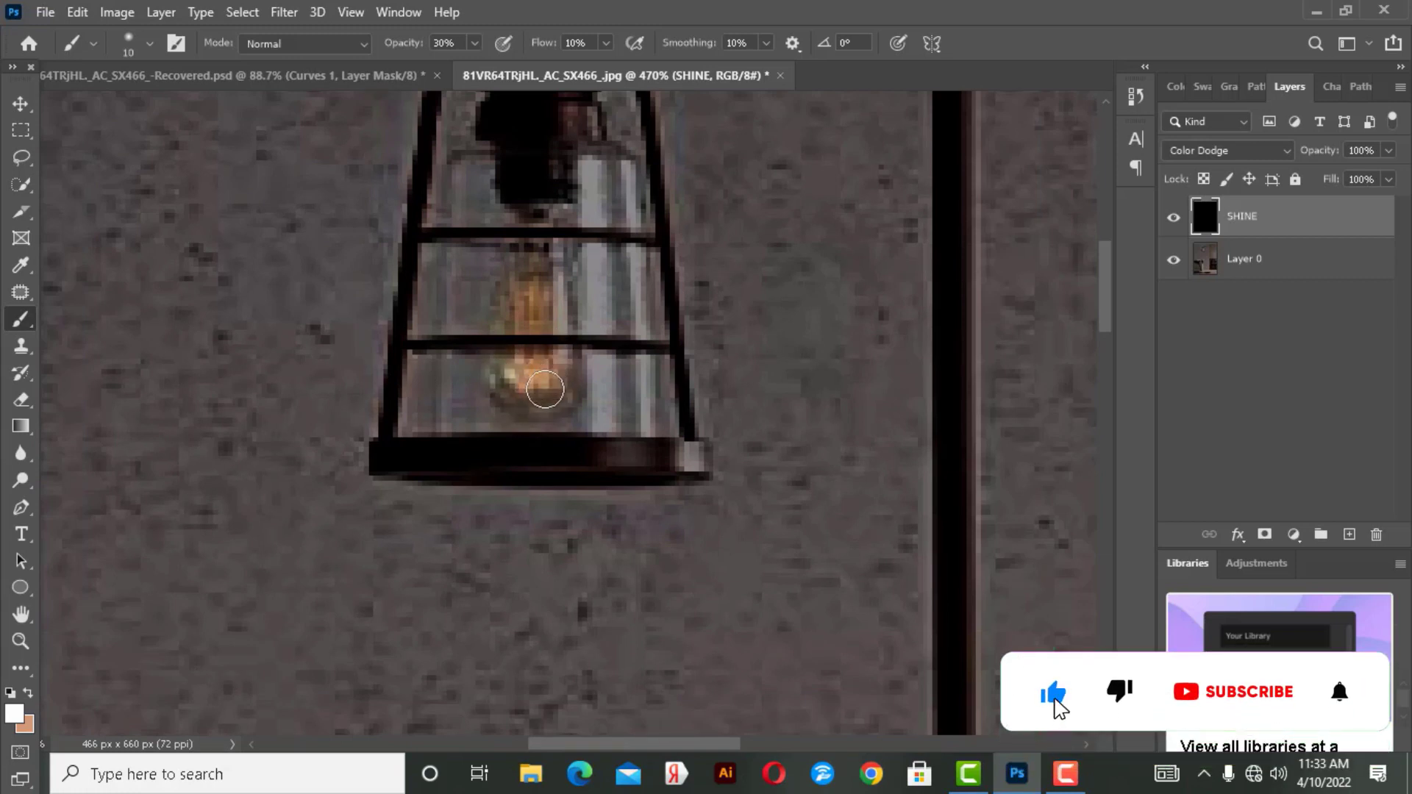
key("bracketright")
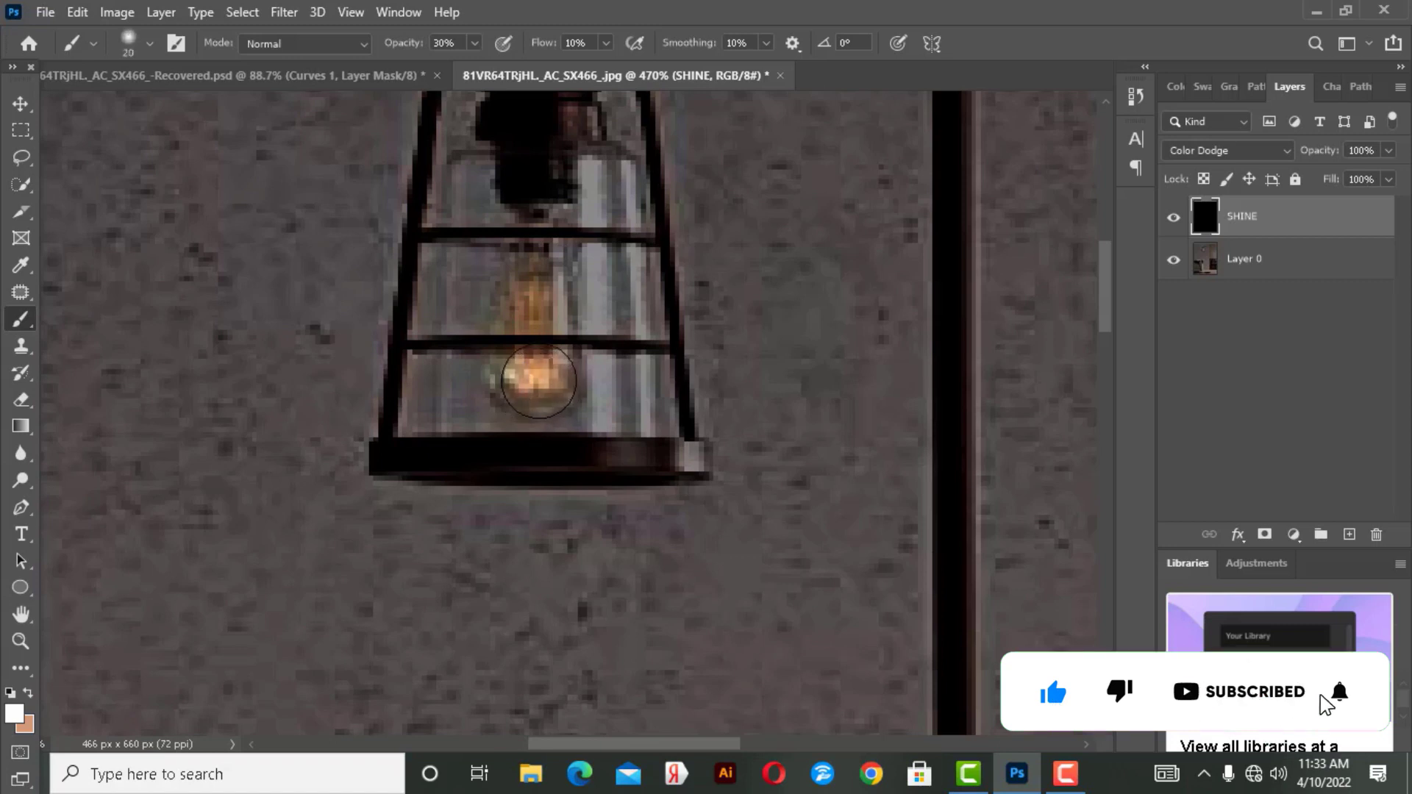
left_click_drag(536, 377, 538, 378)
left_click_drag(525, 298, 531, 294)
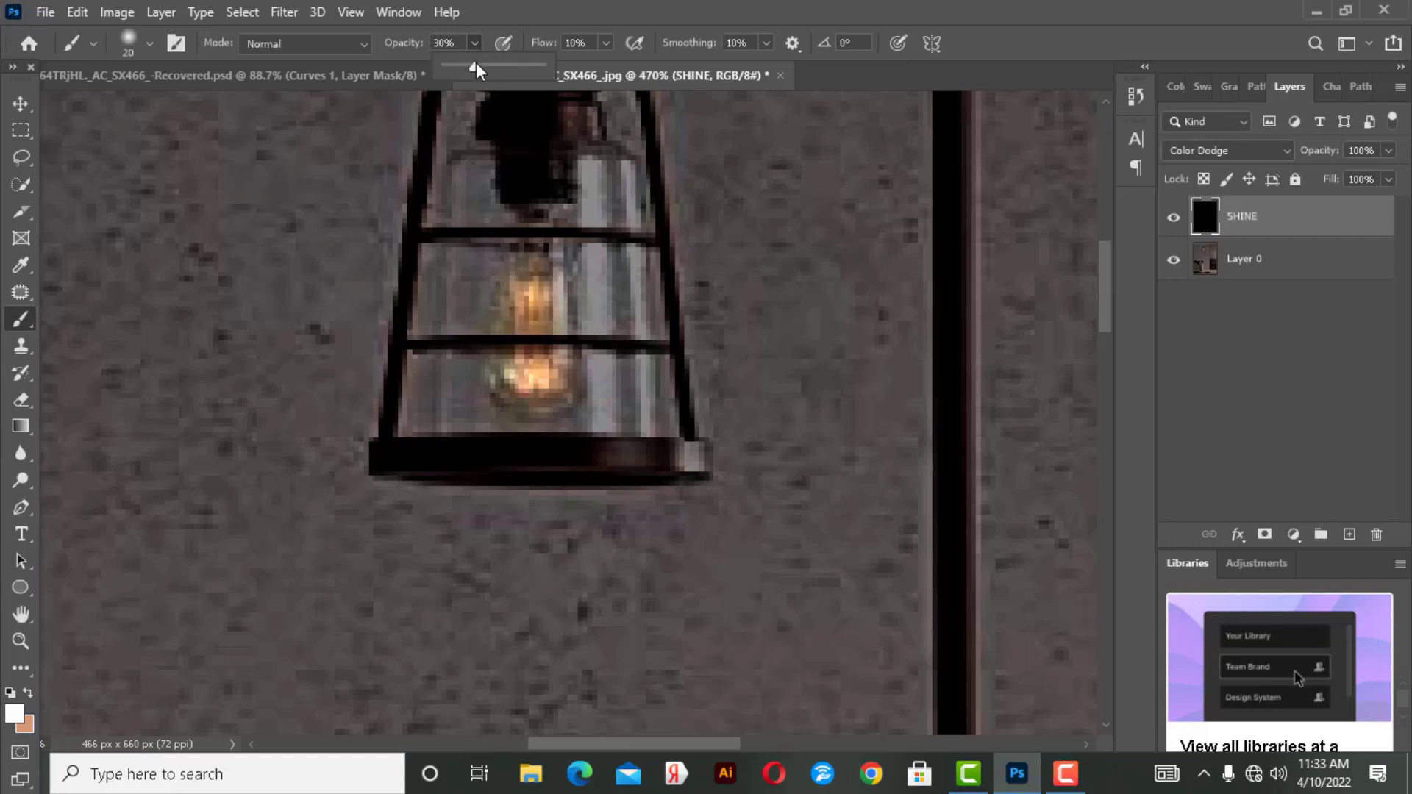
Strengthen the bulb glow at about 63% opacity, then brighten the lamp glass at 30%.
left_click_drag(475, 65, 505, 67)
left_click(515, 297)
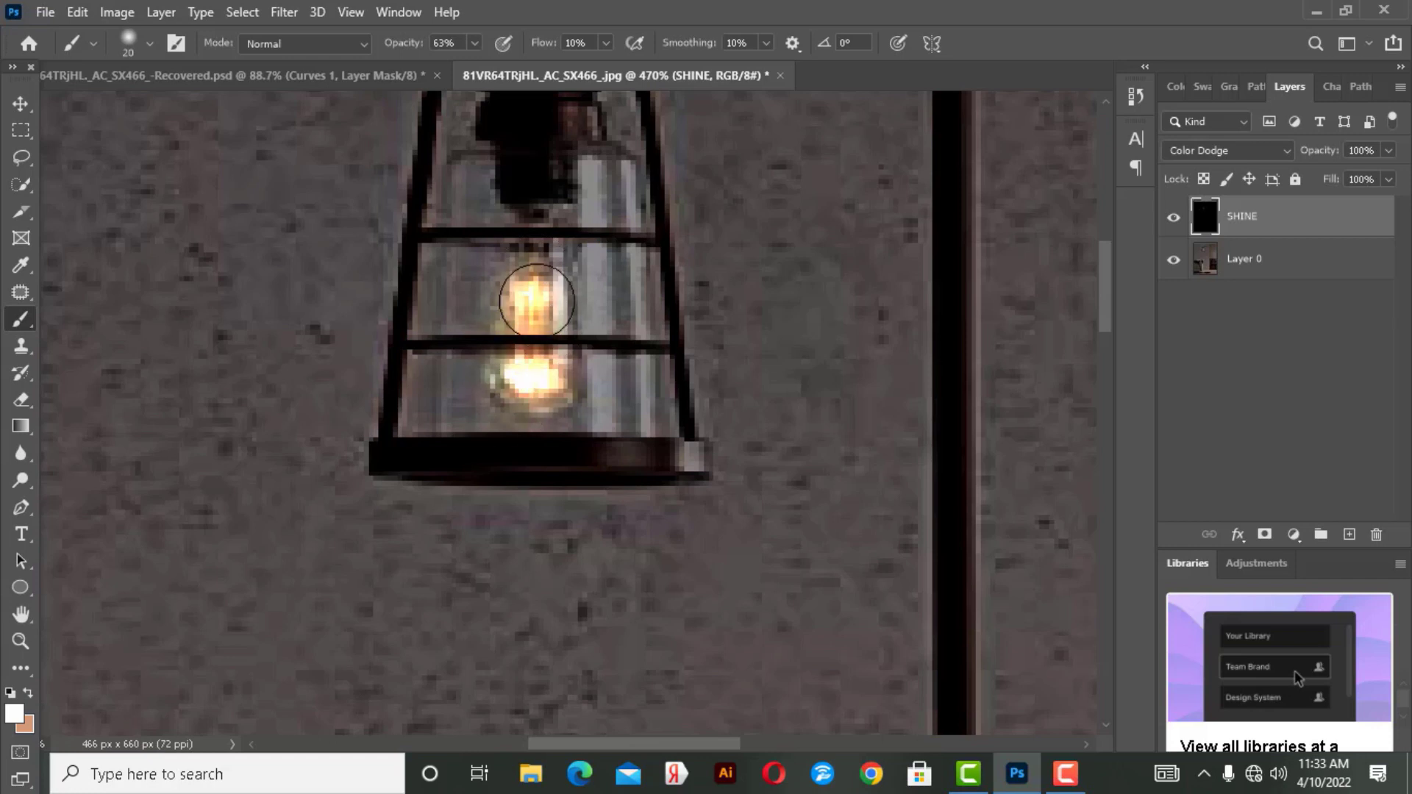
left_click_drag(536, 300, 502, 395)
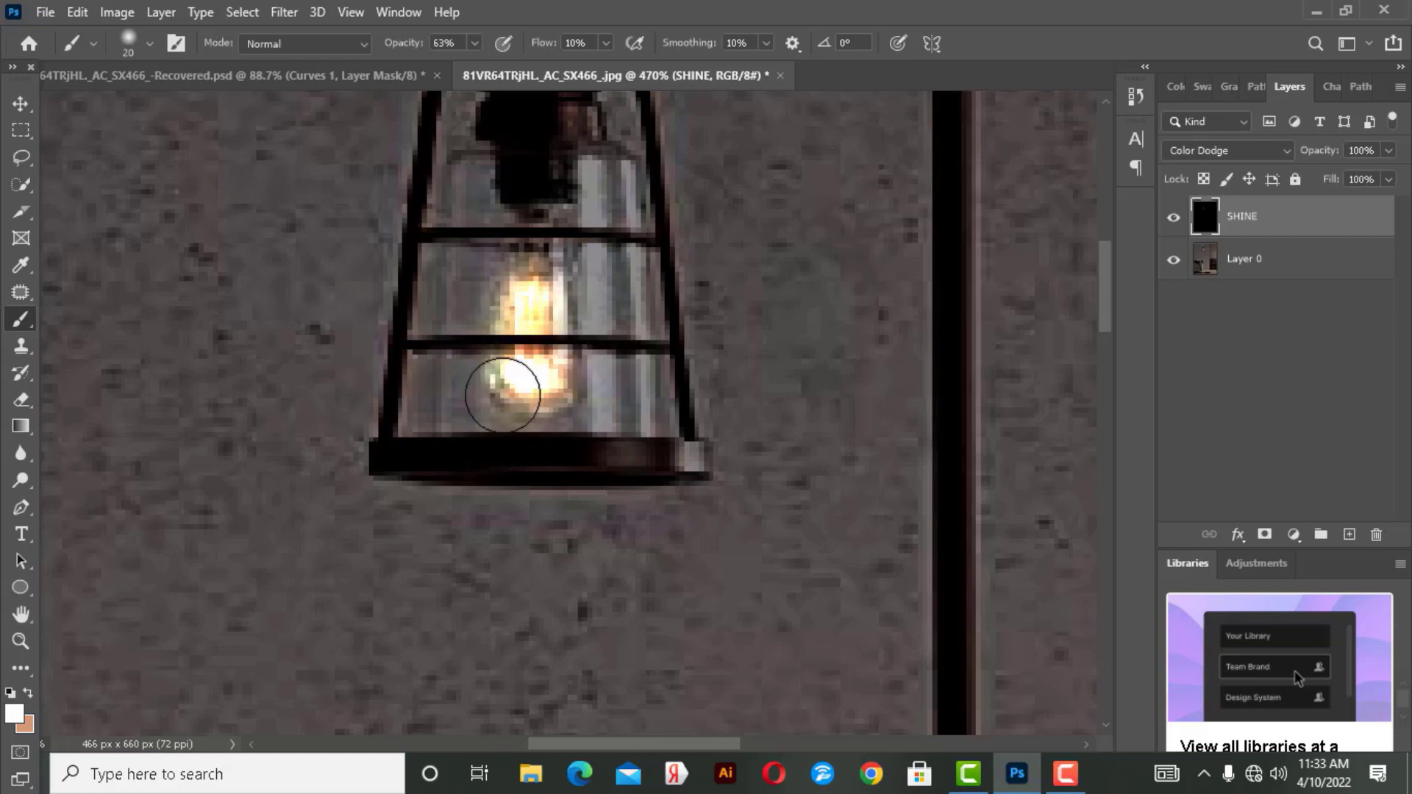
mouse_move(538, 285)
left_mouse_down()
mouse_move(550, 422)
mouse_move(505, 425)
left_mouse_up()
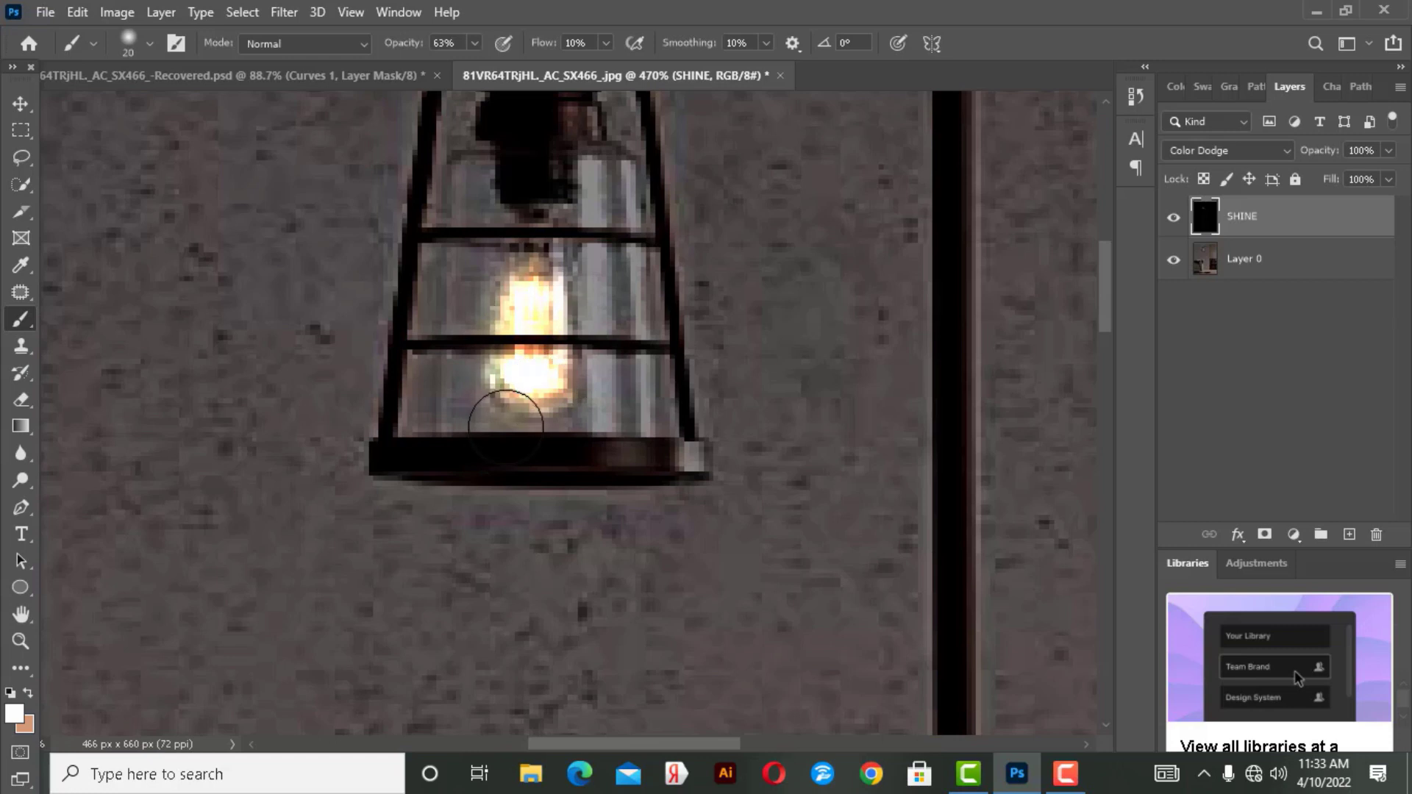
scroll(543, 385, "down", 2)
scroll(544, 368, "up", 1)
scroll(548, 331, "up", 1)
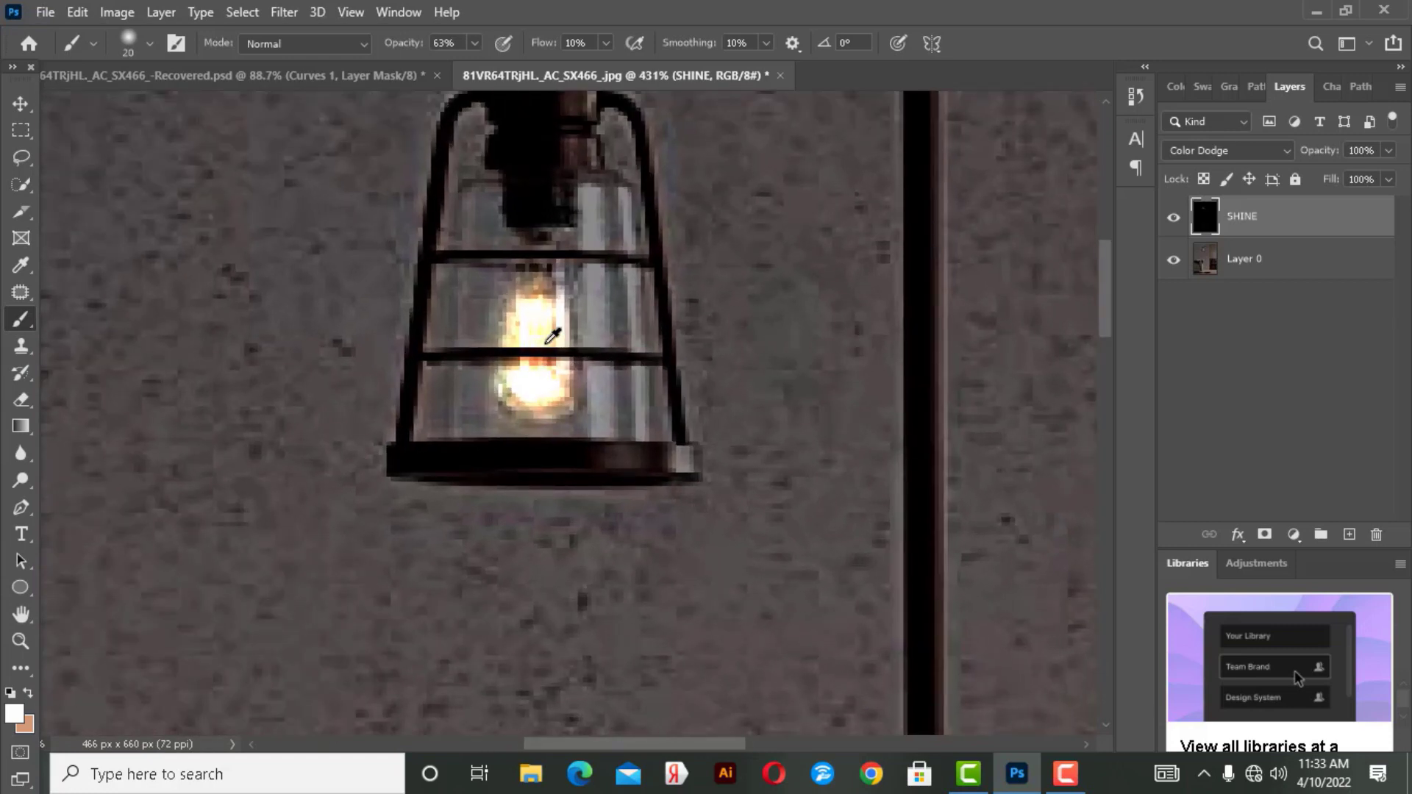
scroll(544, 362, "up", 1)
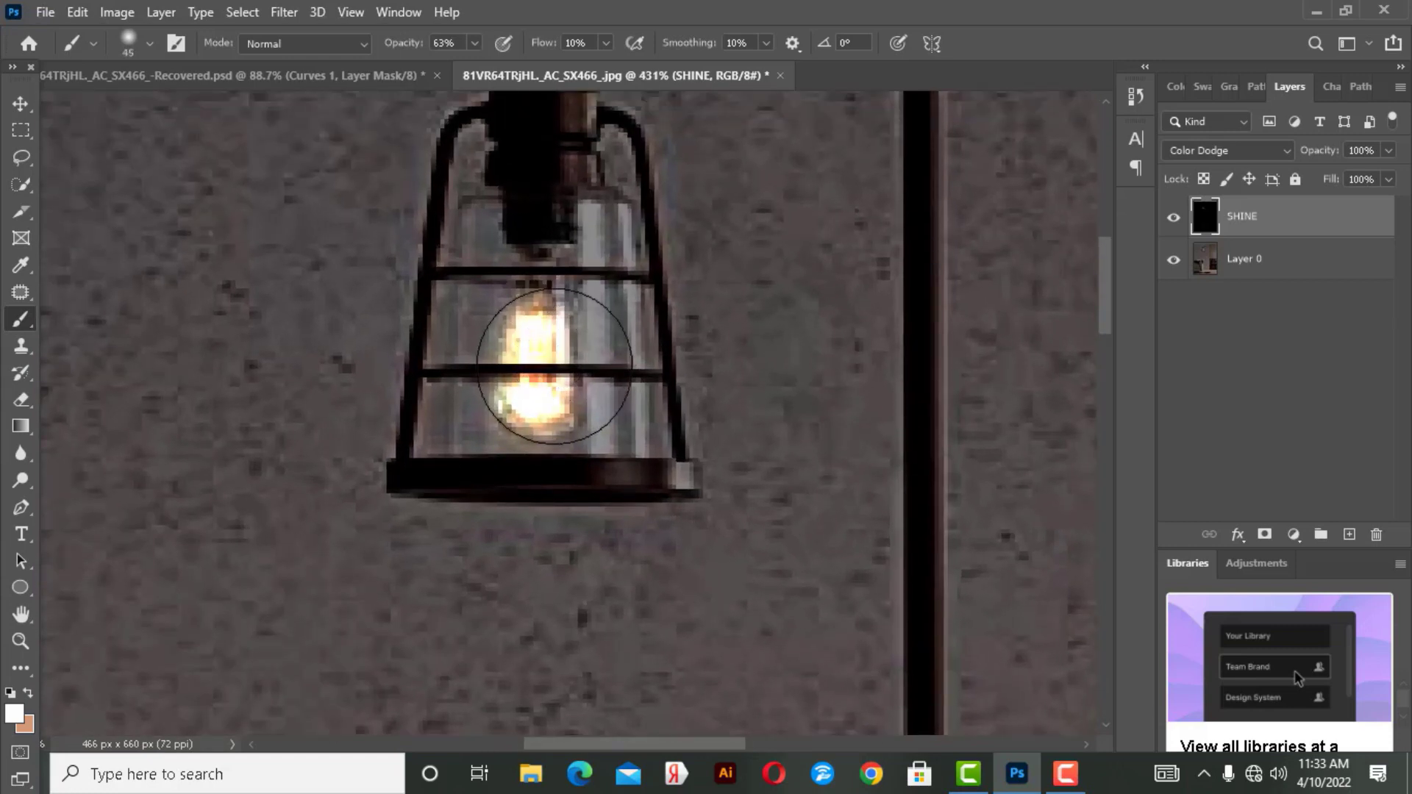
key("bracketright")
key("bracketright")
key("bracketright")
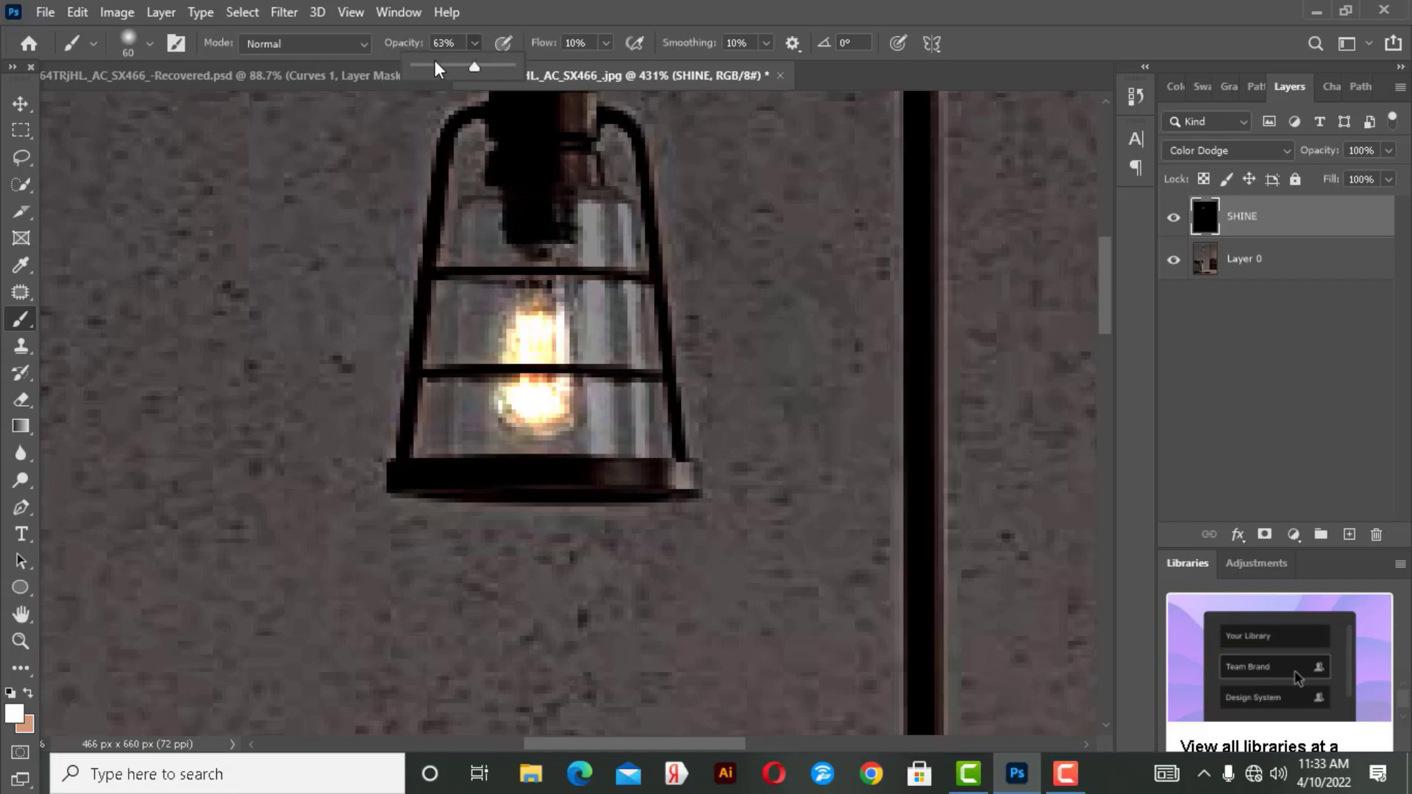
left_click_drag(439, 66, 443, 66)
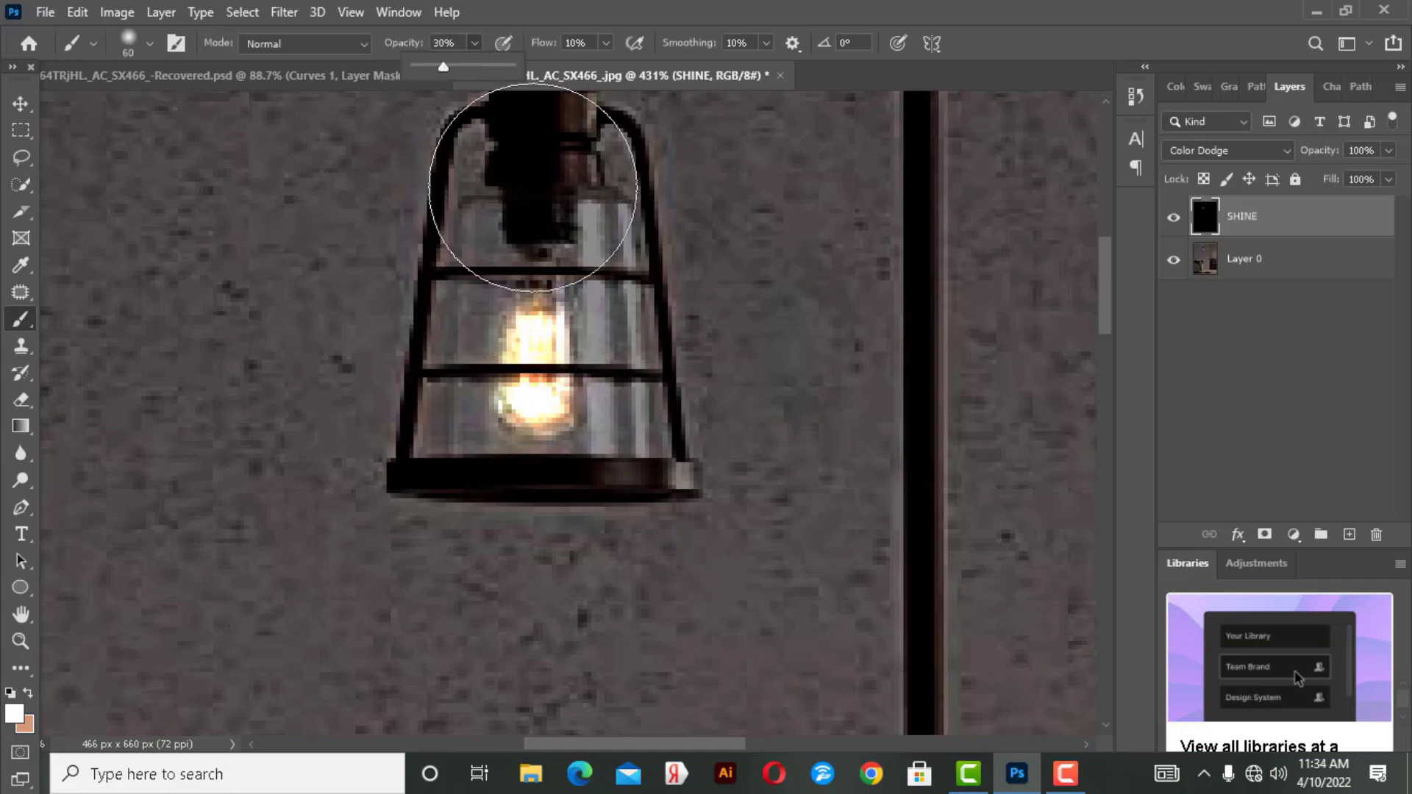
key("bracketleft")
key("bracketleft")
key("bracketleft")
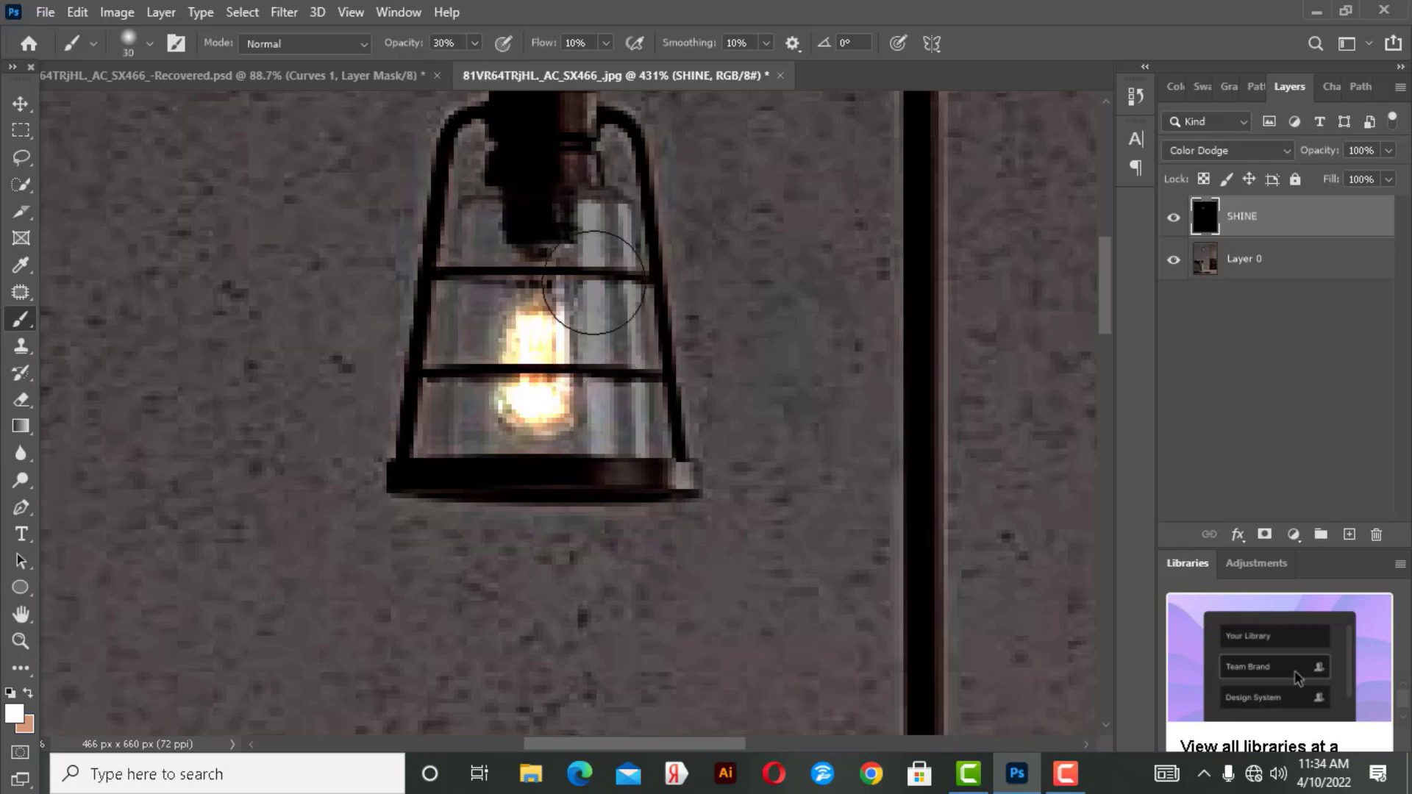
mouse_move(596, 266)
left_mouse_down()
mouse_move(583, 237)
mouse_move(474, 262)
mouse_move(457, 252)
mouse_move(441, 410)
mouse_move(451, 346)
mouse_move(424, 421)
mouse_move(473, 268)
mouse_move(440, 441)
mouse_move(495, 142)
mouse_move(603, 151)
mouse_move(594, 454)
mouse_move(542, 314)
mouse_move(460, 463)
mouse_move(508, 412)
mouse_move(548, 423)
mouse_move(592, 217)
mouse_move(522, 228)
mouse_move(620, 445)
mouse_move(646, 346)
mouse_move(630, 504)
left_mouse_up()
Enlarge the soft brush to 125 px for painting the wall.
scroll(625, 485, "down", 2)
scroll(620, 468, "down", 2)
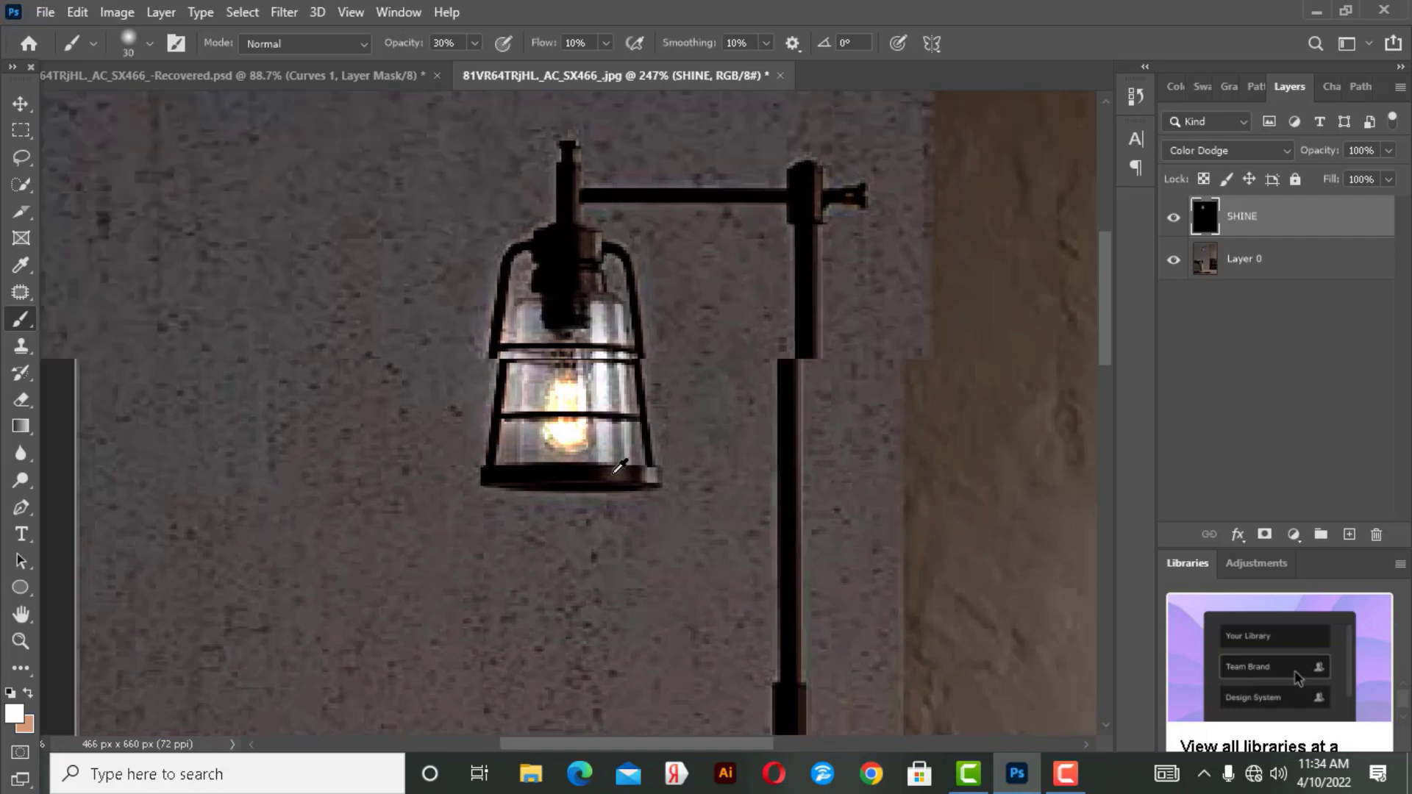
scroll(620, 467, "up", 1)
scroll(625, 455, "down", 1)
scroll(629, 446, "up", 1)
scroll(625, 452, "up", 1)
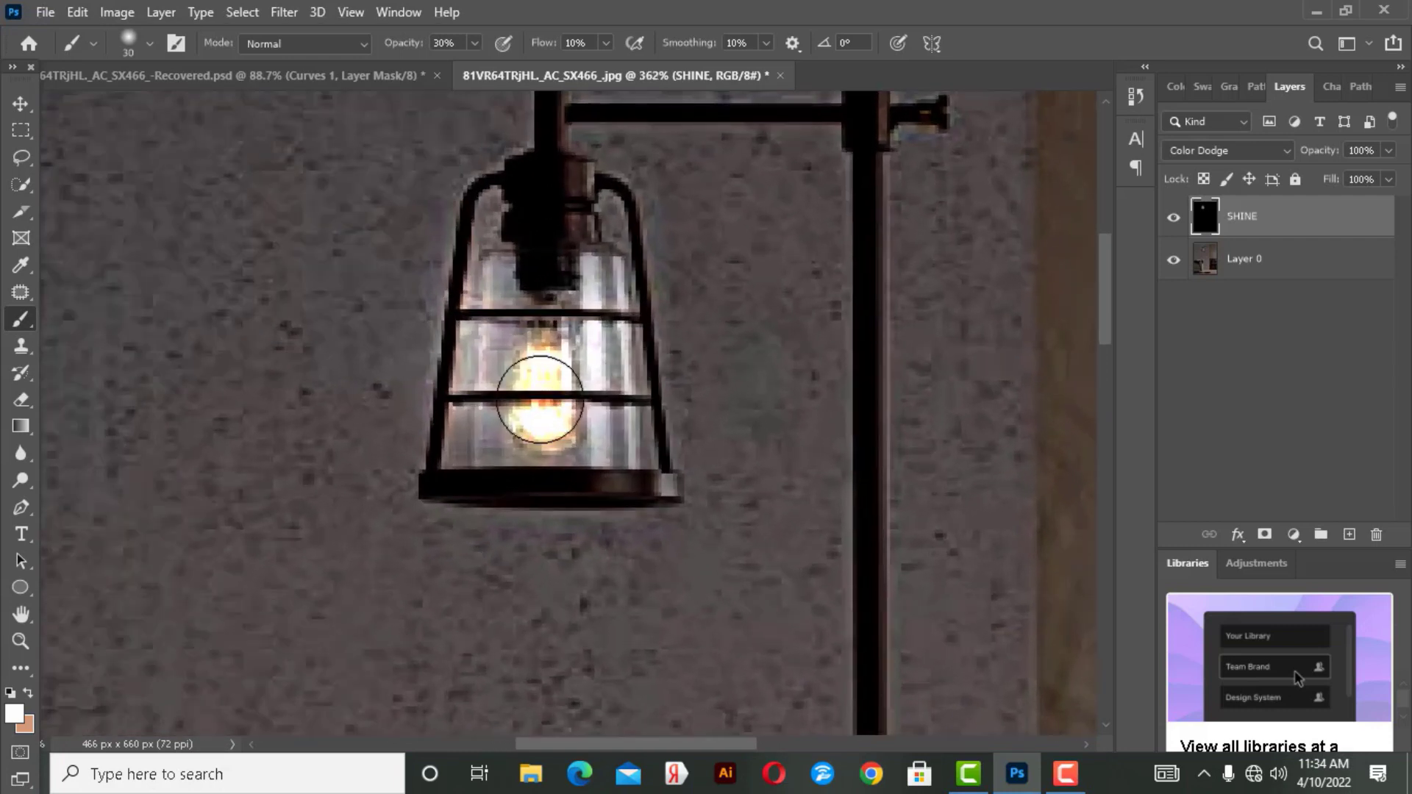
scroll(533, 399, "down", 1)
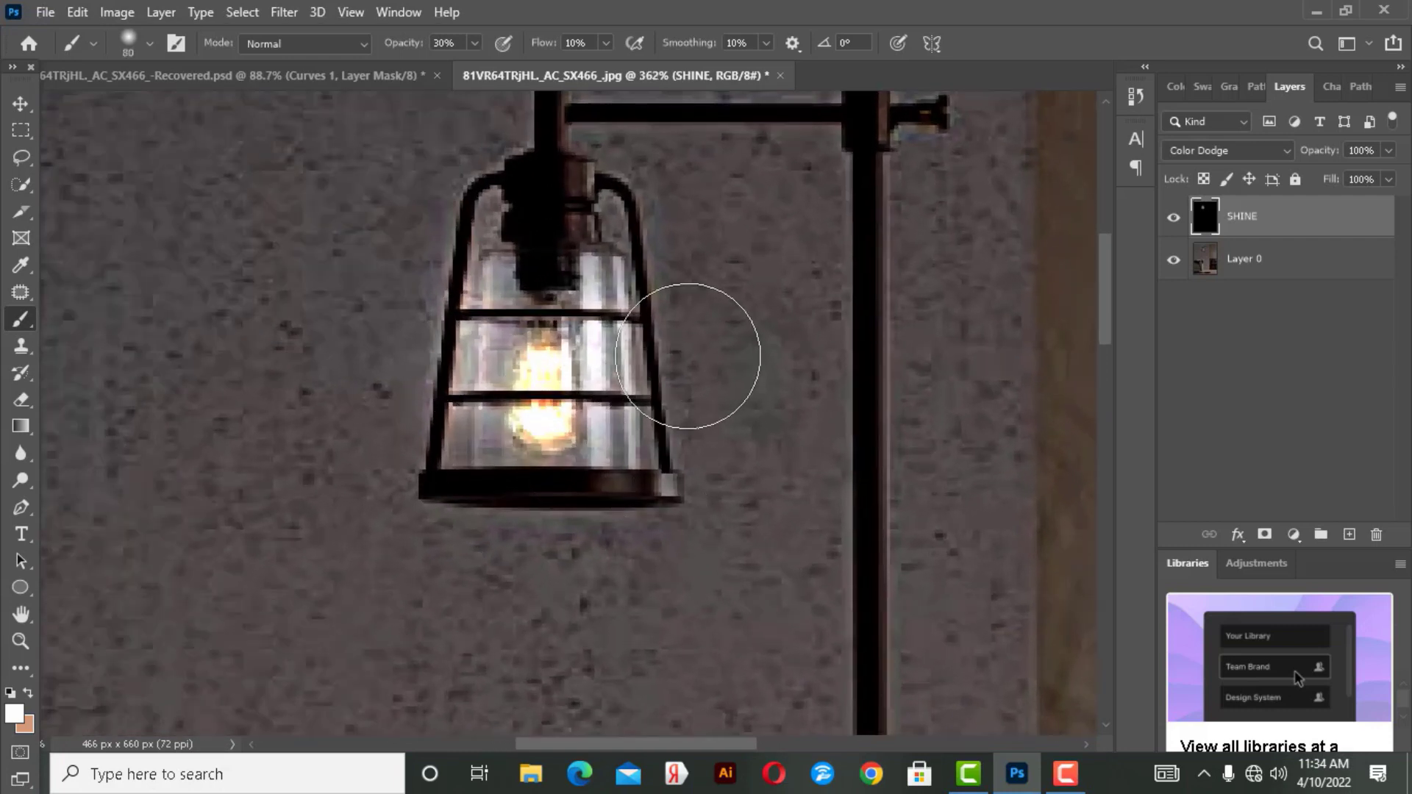
key("bracketright")
key("bracketright")
key("bracketright")
scroll(684, 473, "up", 1)
scroll(684, 473, "down", 2)
key("bracketright")
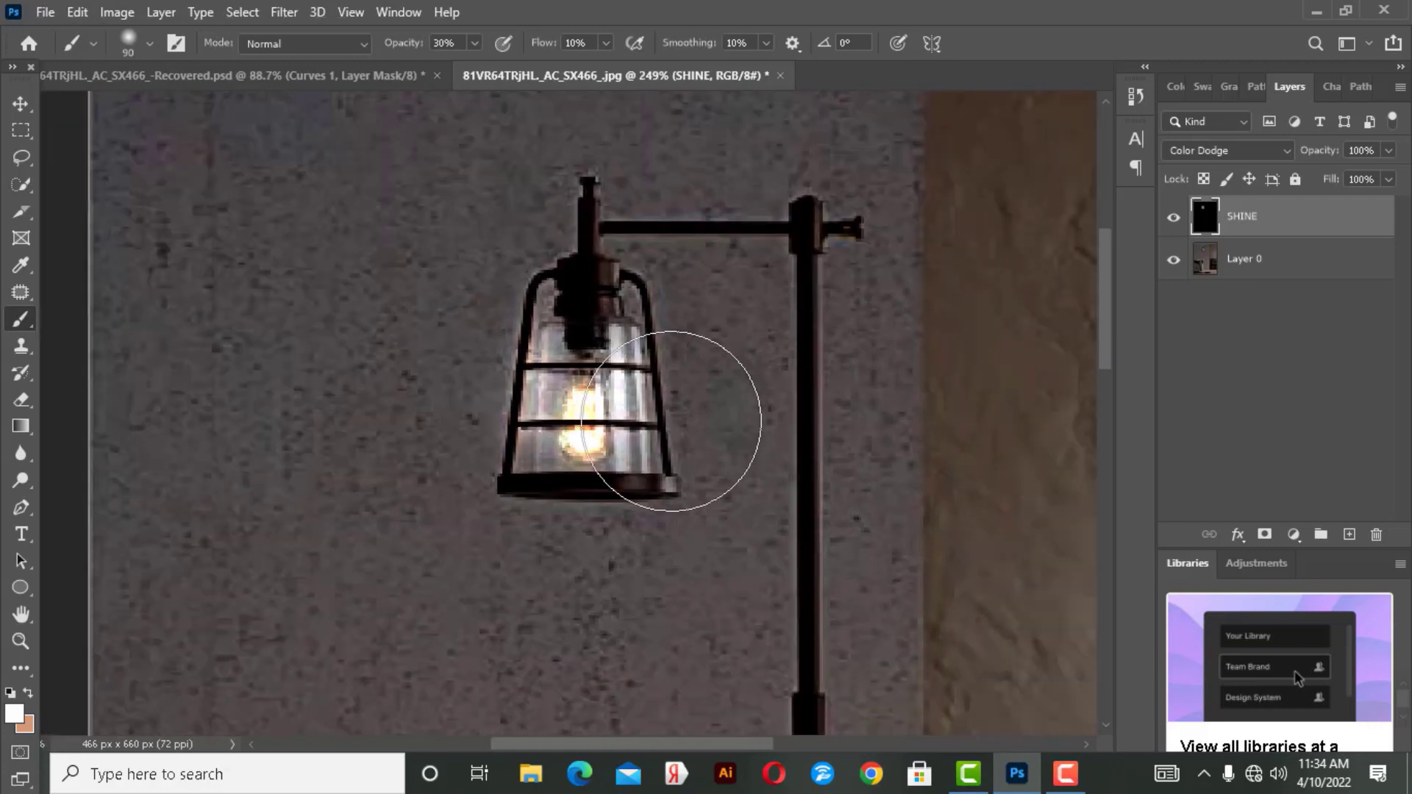
key("bracketright")
Paint a faint glow on the SHINE layer onto the wall beside the lamp.
scroll(694, 474, "up", 1)
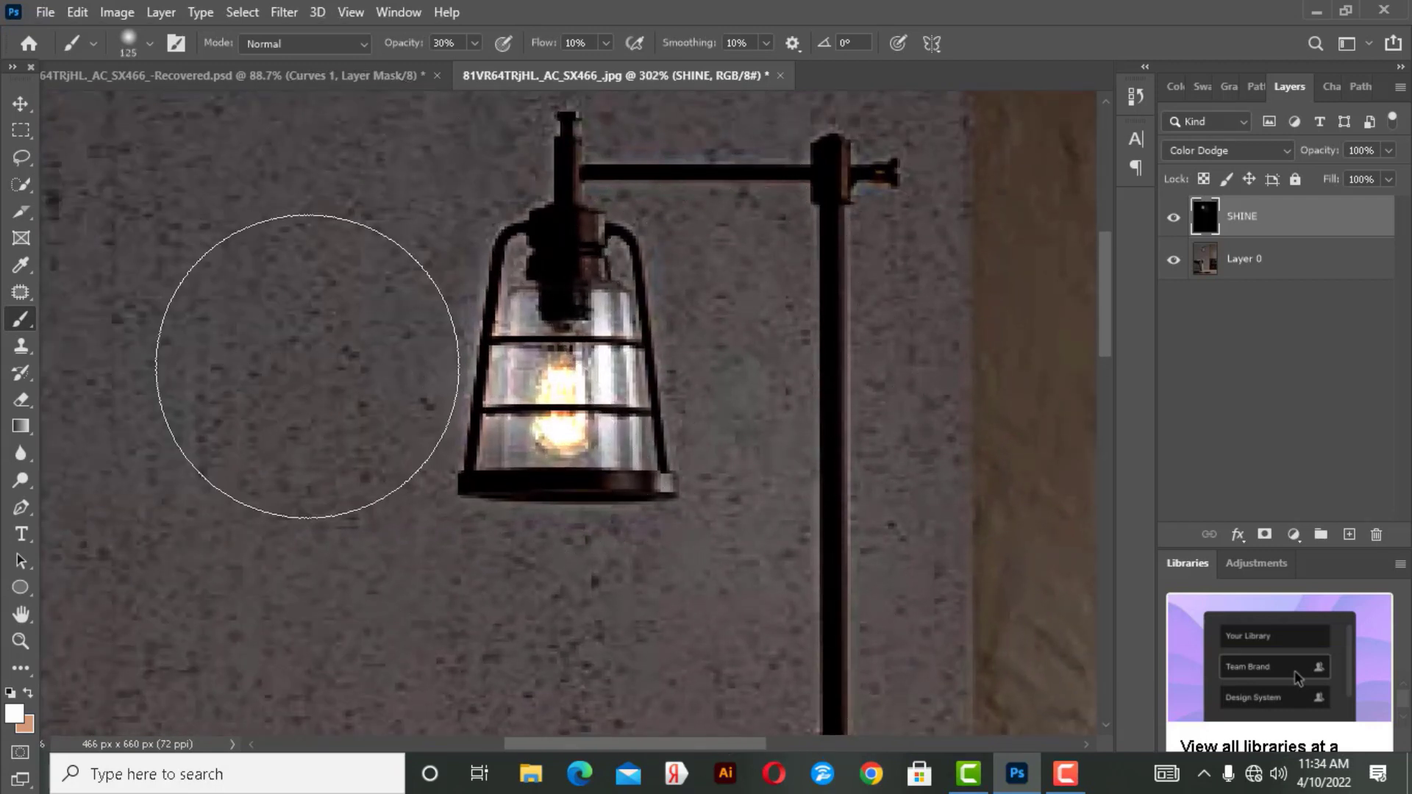
left_click_drag(306, 356, 324, 382)
scroll(353, 529, "down", 2)
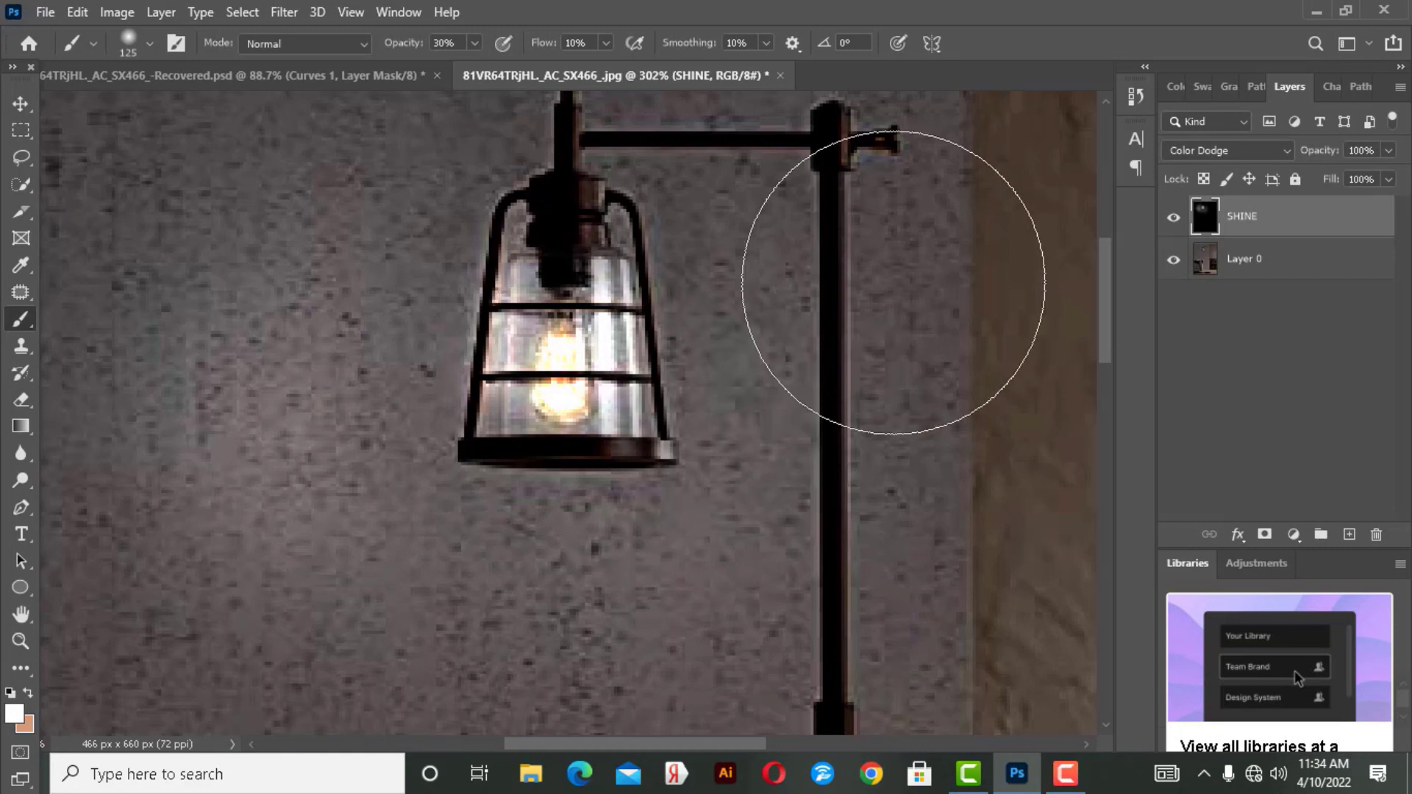
scroll(628, 443, "down", 2)
scroll(632, 441, "down", 1)
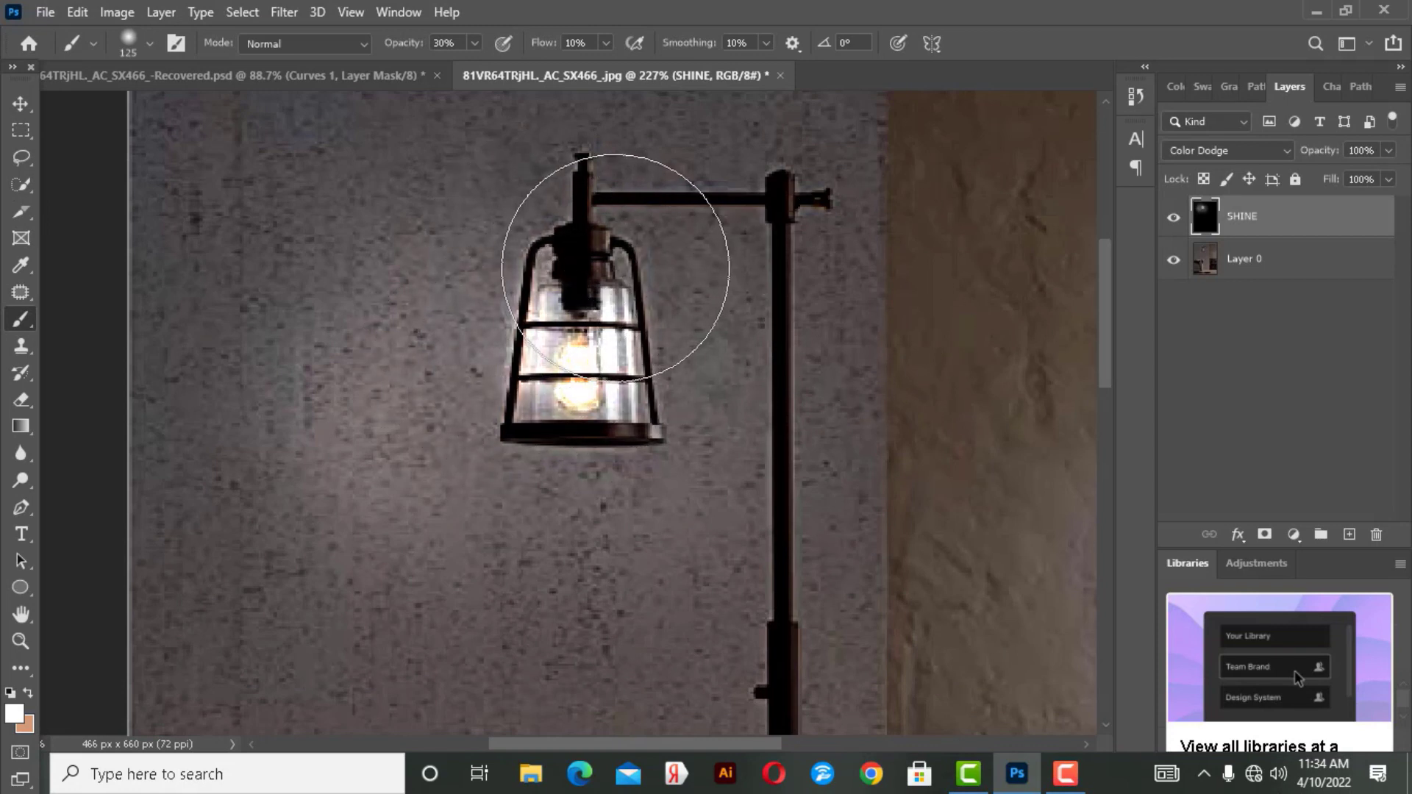
left_click(1171, 219)
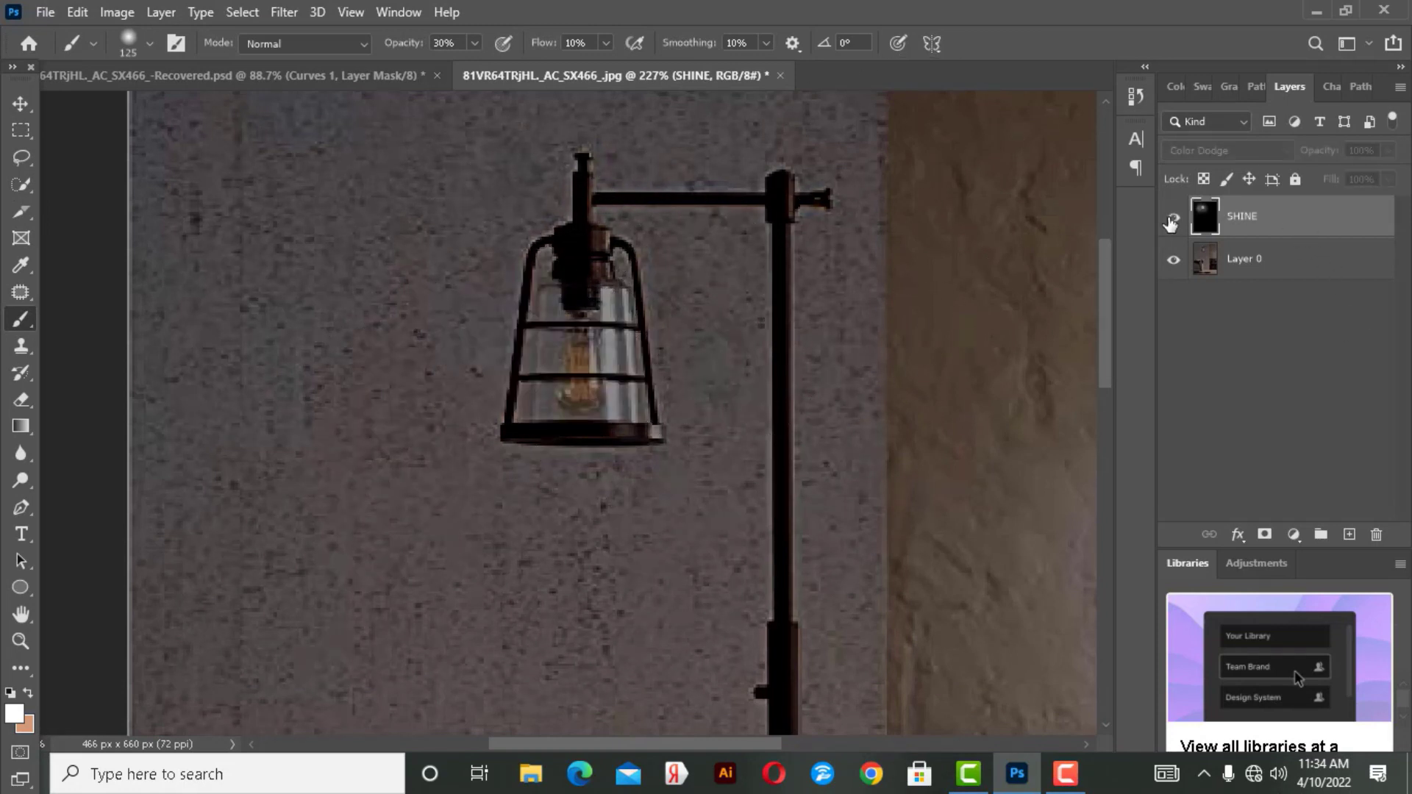
left_click(1171, 219)
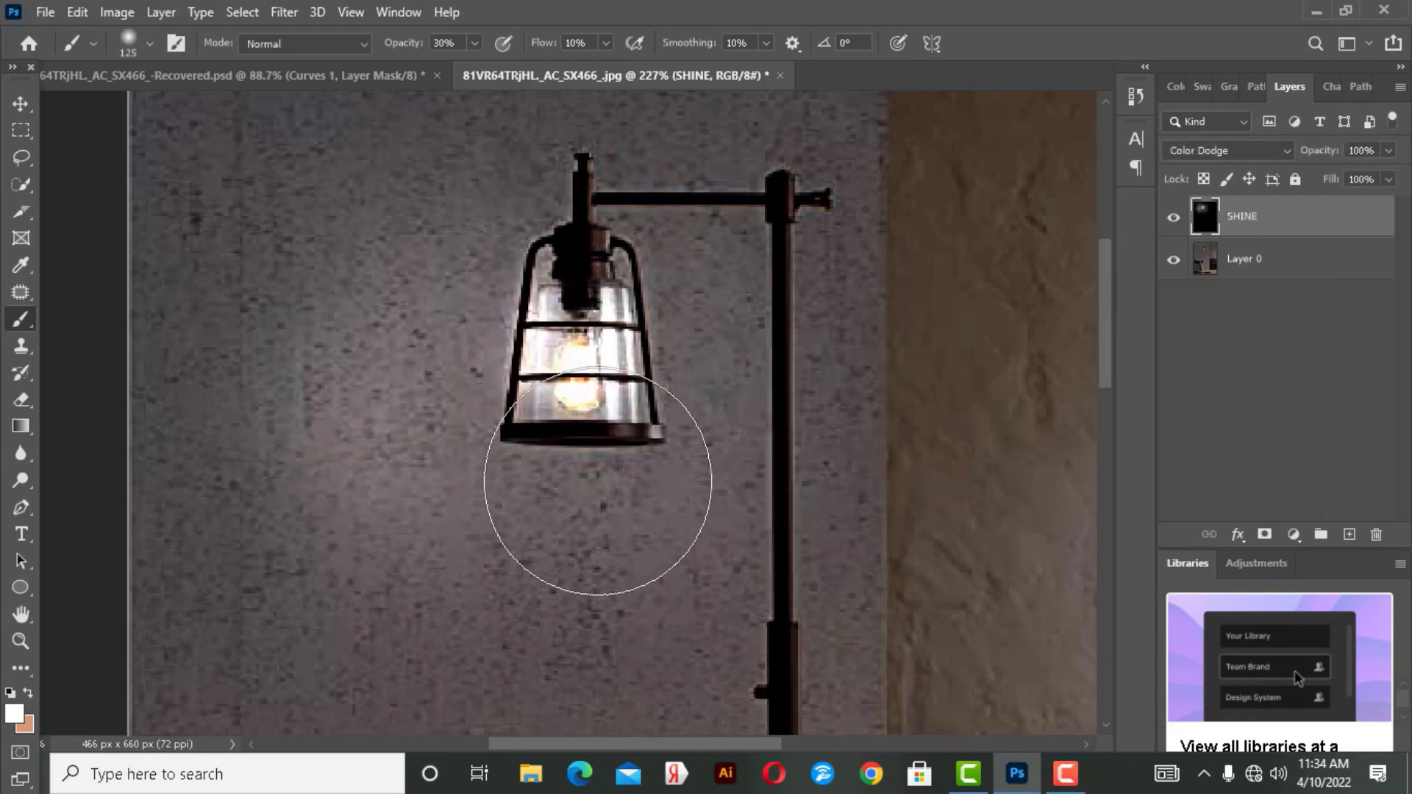
scroll(598, 465, "down", 3)
scroll(600, 485, "down", 2)
scroll(588, 529, "down", 1)
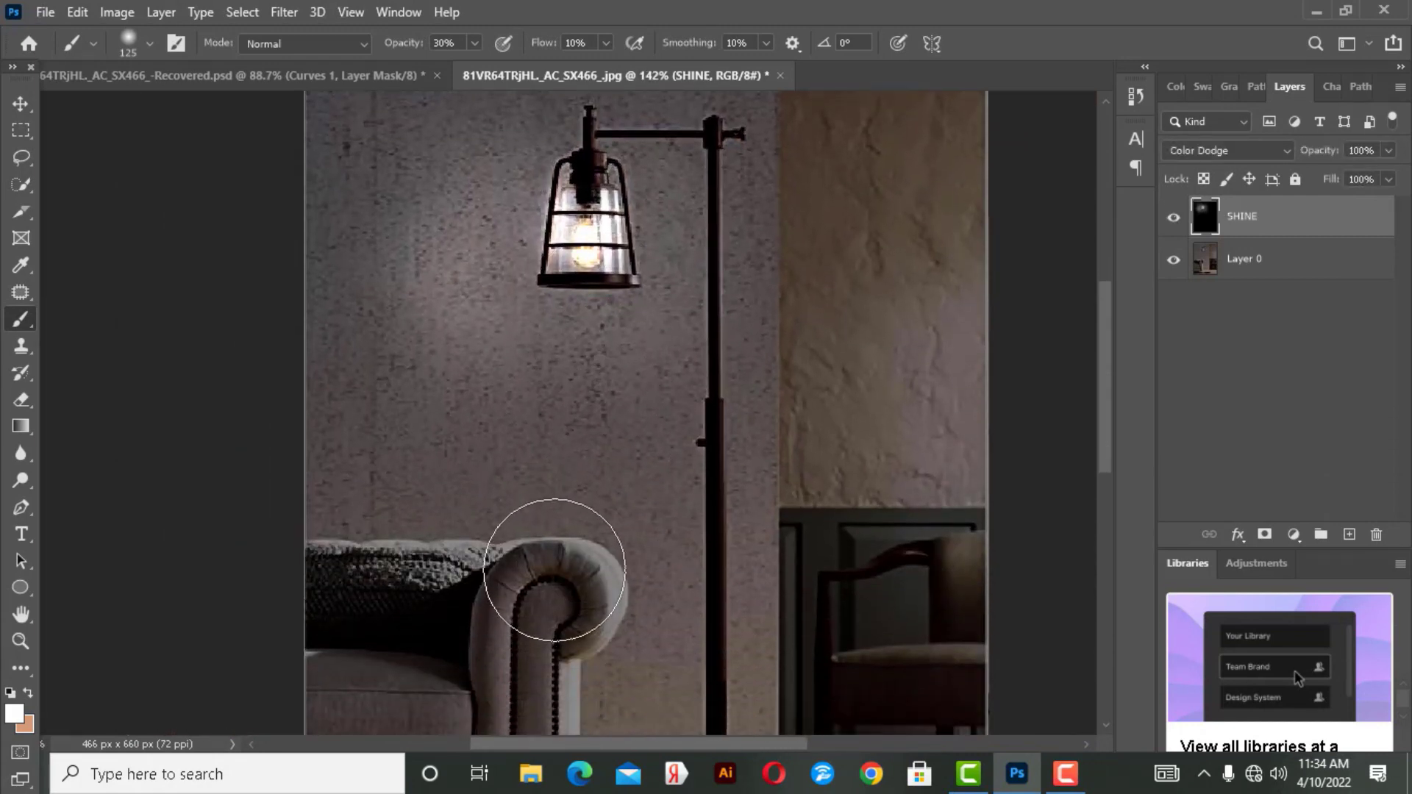
scroll(624, 530, "down", 2)
scroll(852, 561, "down", 1)
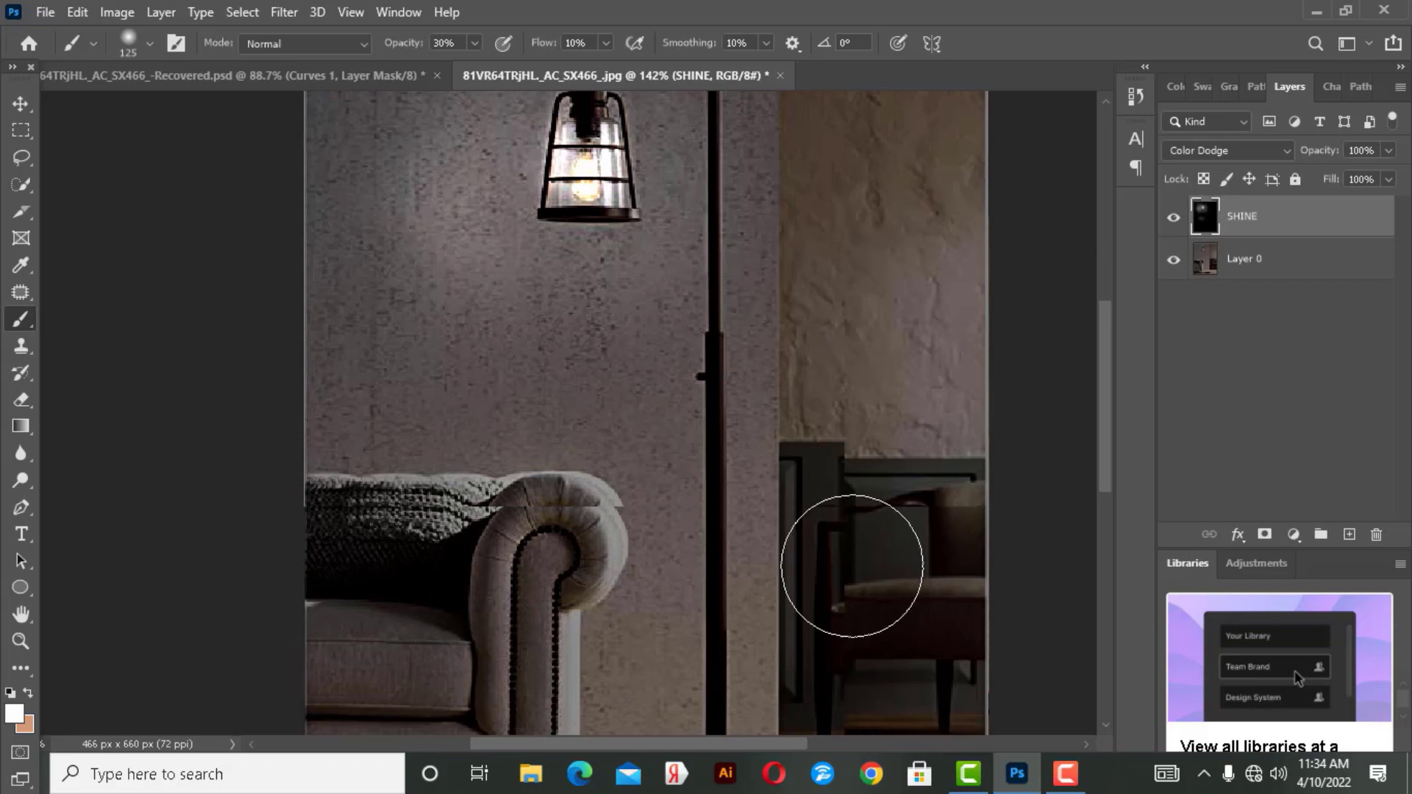
scroll(852, 562, "down", 1)
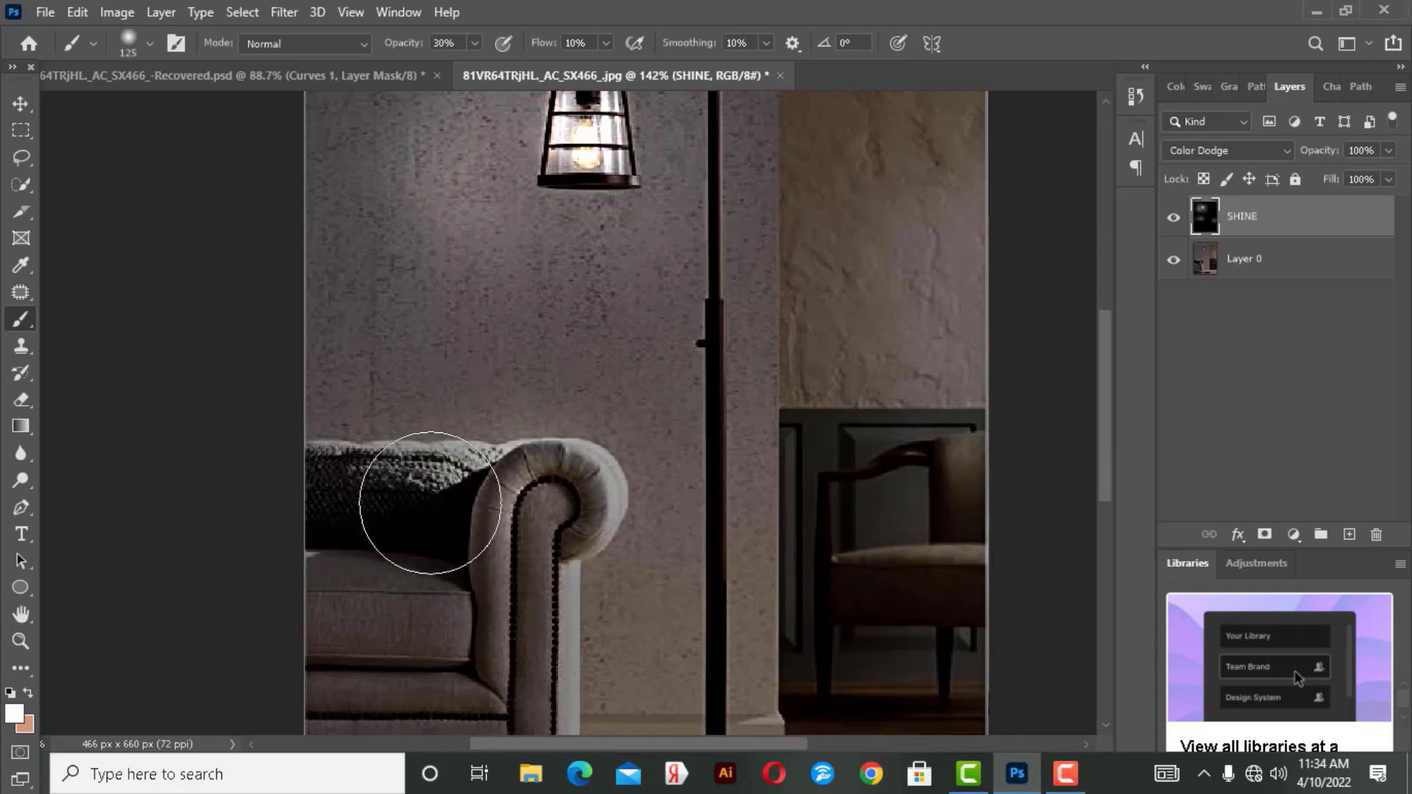
scroll(826, 652, "down", 2)
scroll(819, 630, "down", 6)
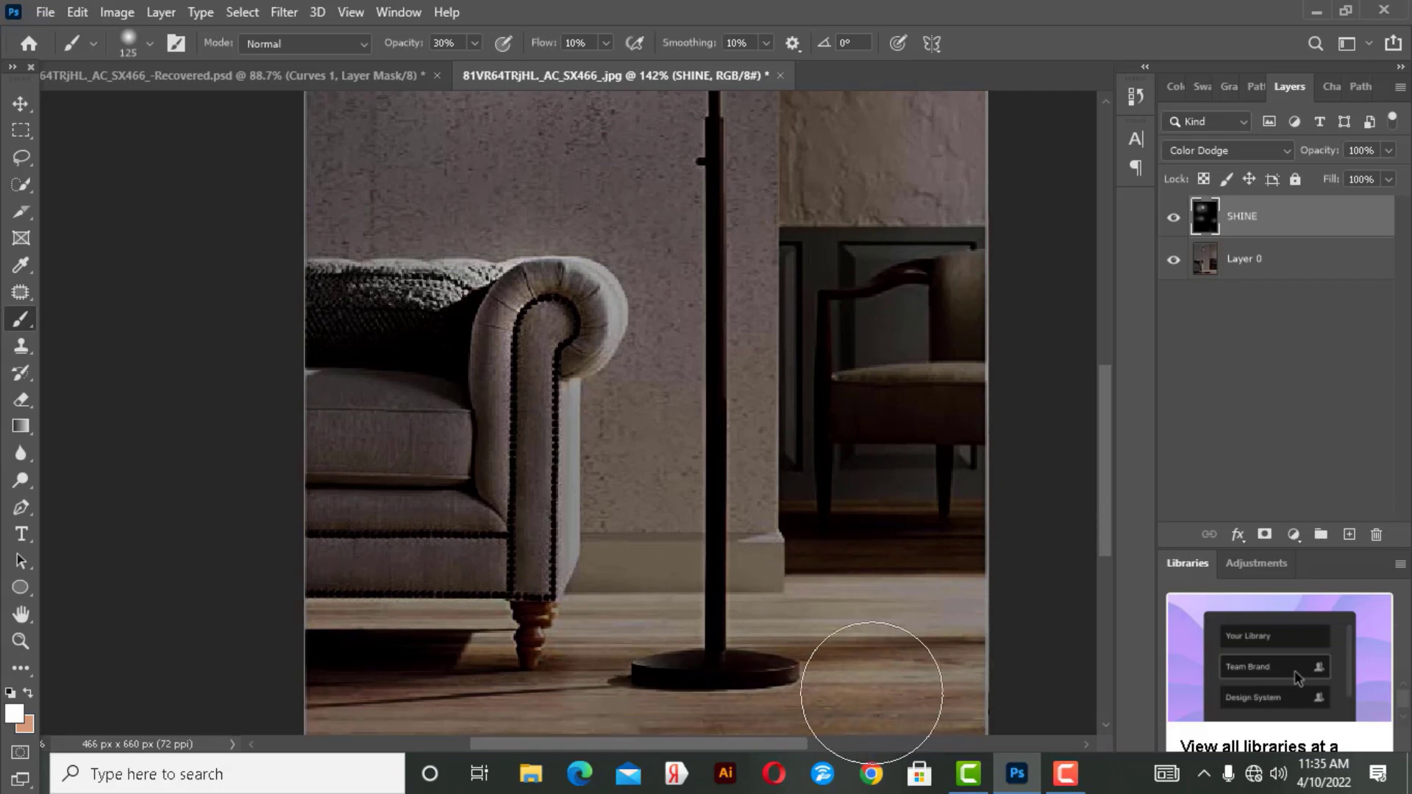
scroll(609, 728, "right", 10)
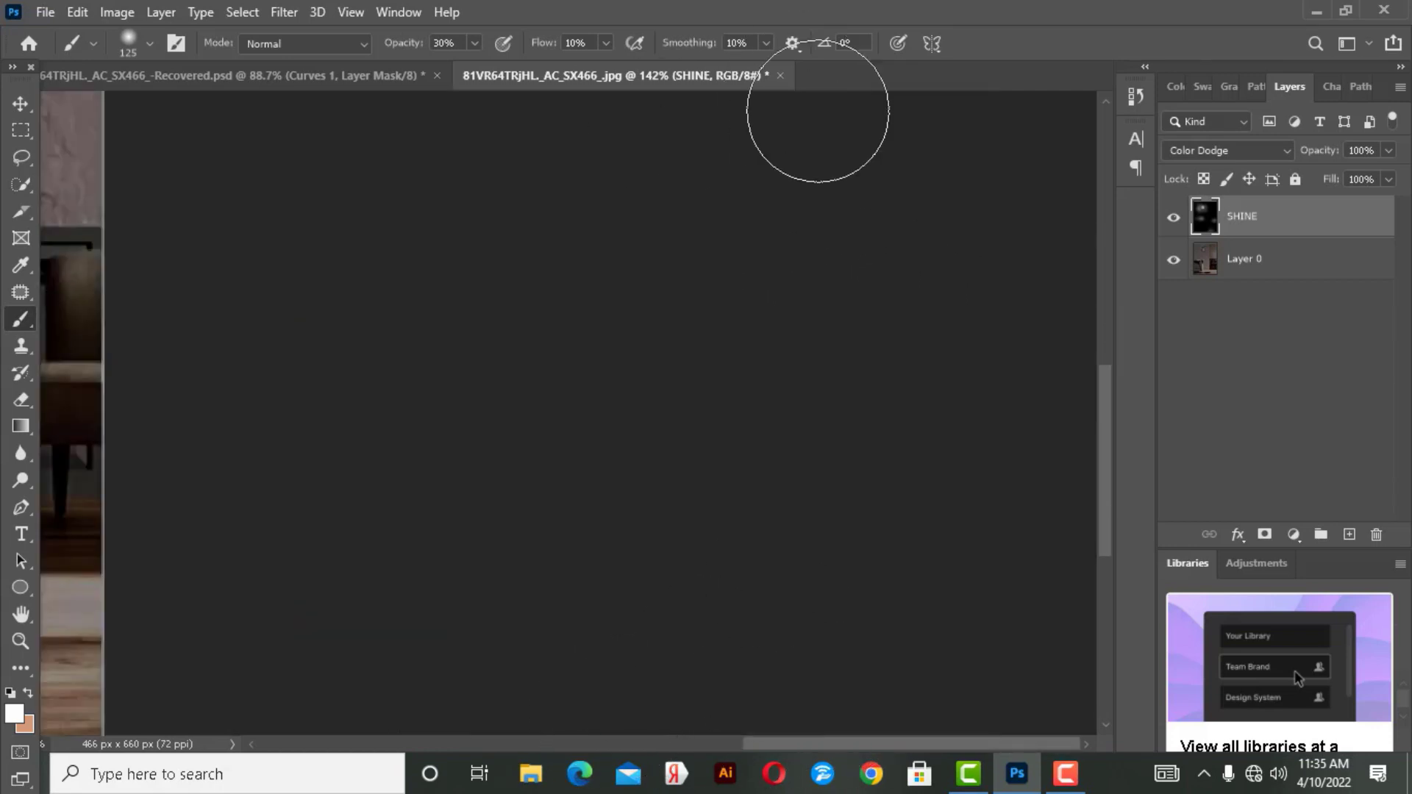
left_click(332, 74)
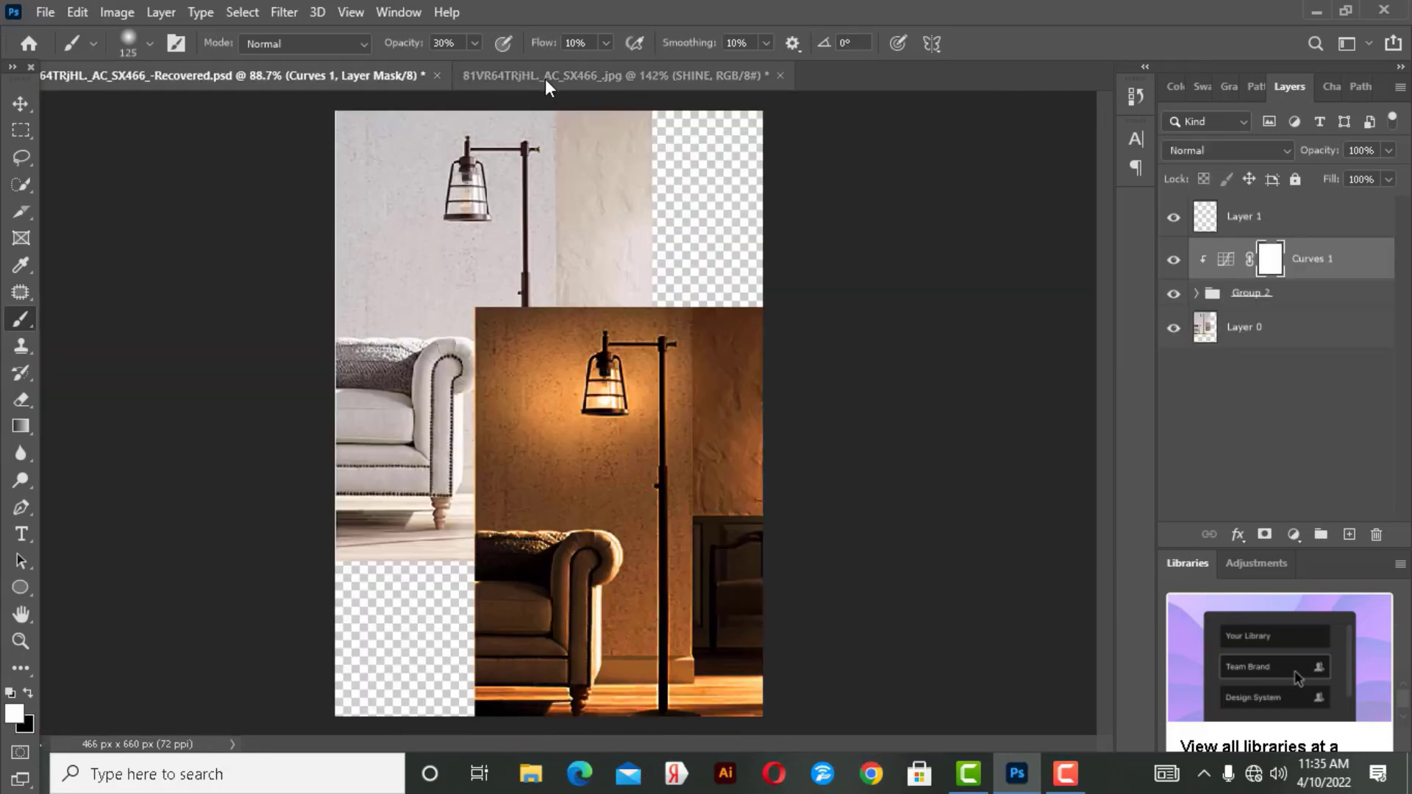
left_click(545, 78)
scroll(603, 177, "down", 3)
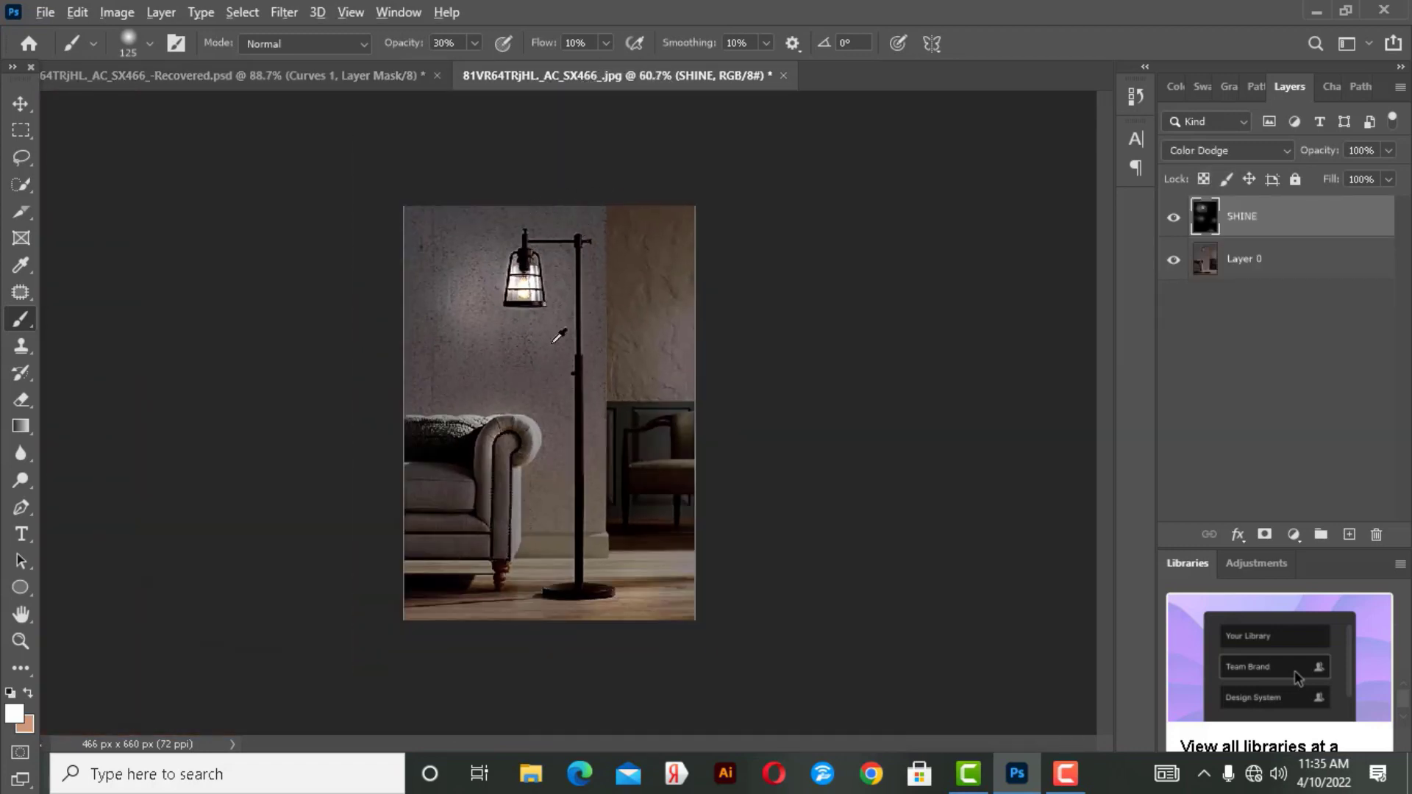
Hide the SHINE glow and fit the whole photo in the window.
scroll(581, 682, "up", 1)
scroll(581, 682, "up", 2)
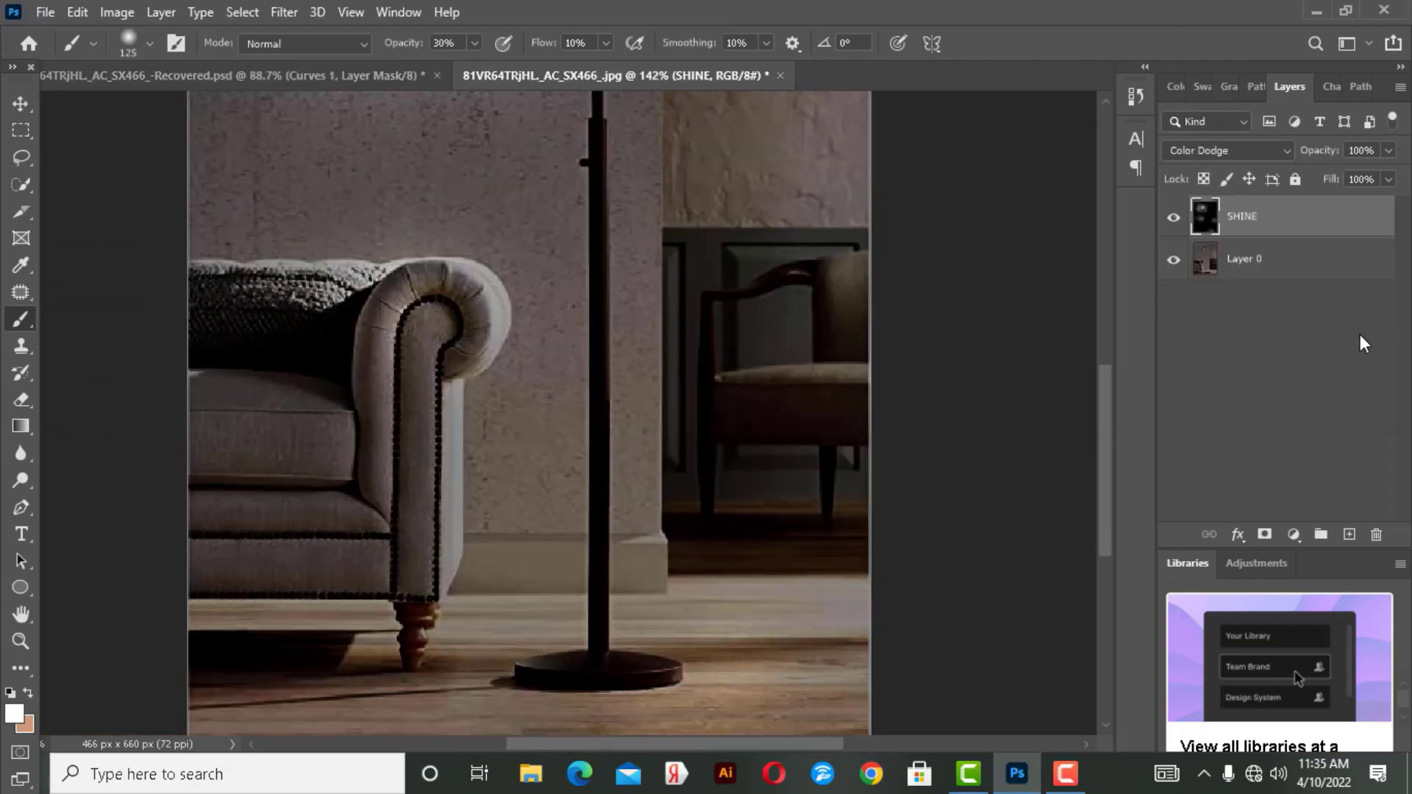
left_click_drag(1109, 440, 1099, 525)
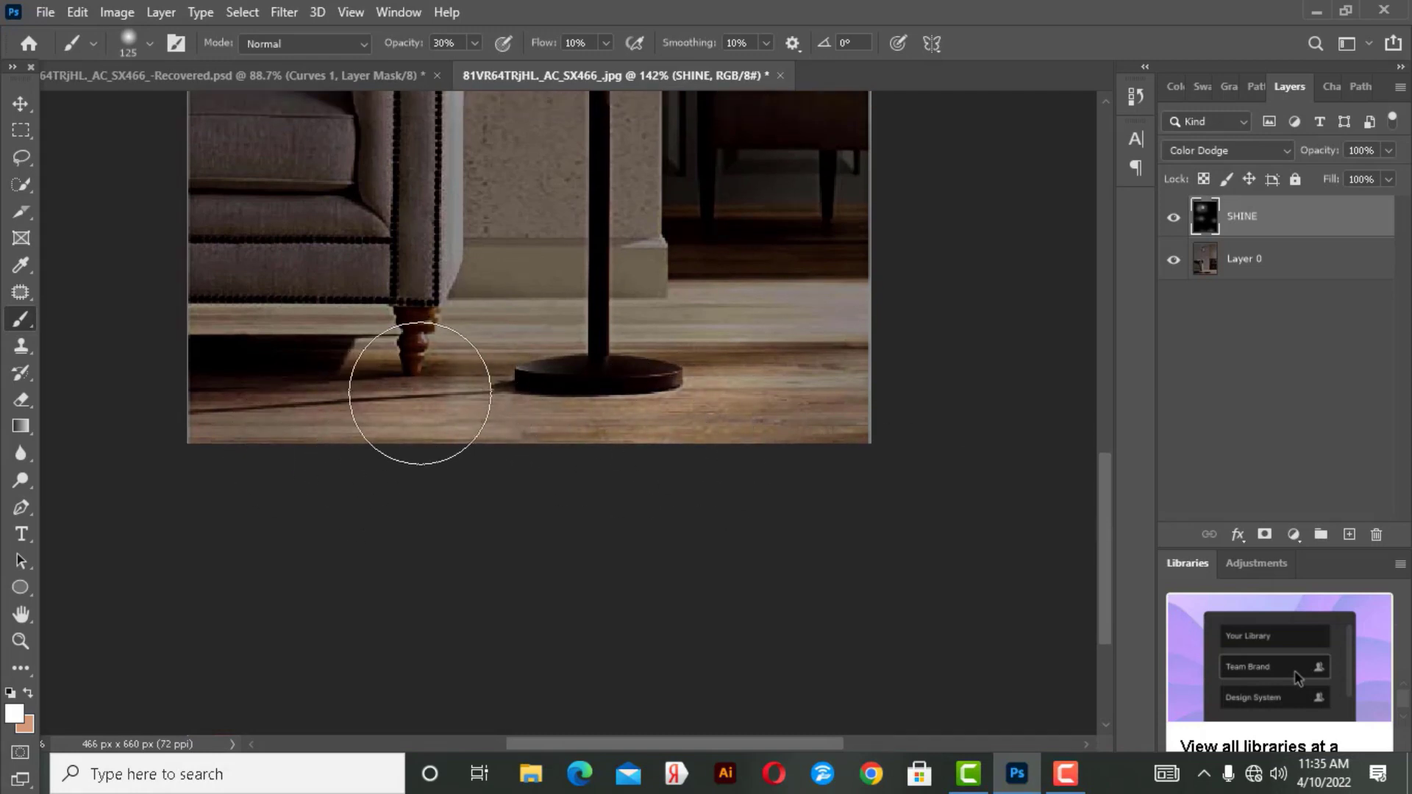
left_click(1172, 217)
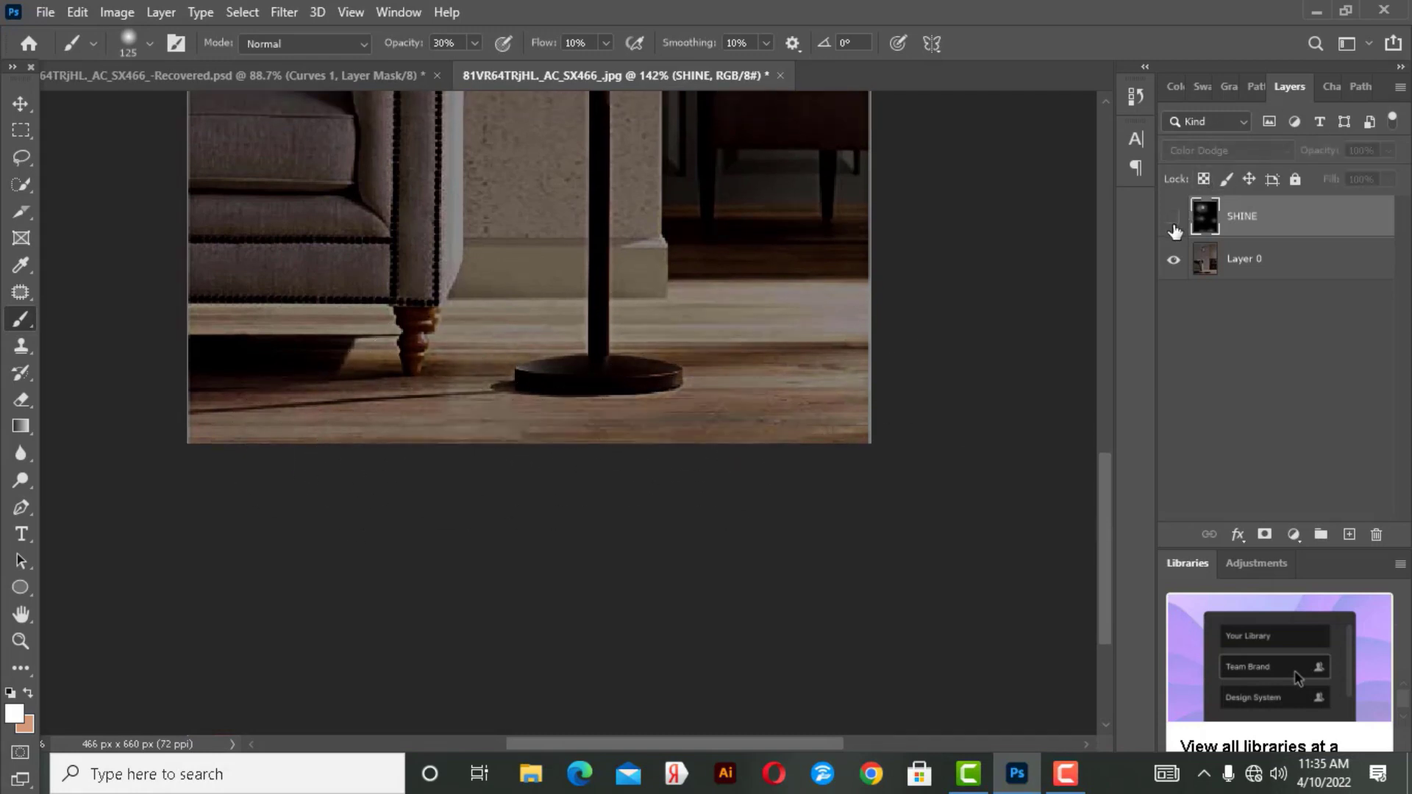
scroll(698, 325, "up", 1)
scroll(423, 323, "up", 1)
key("ctrl+0")
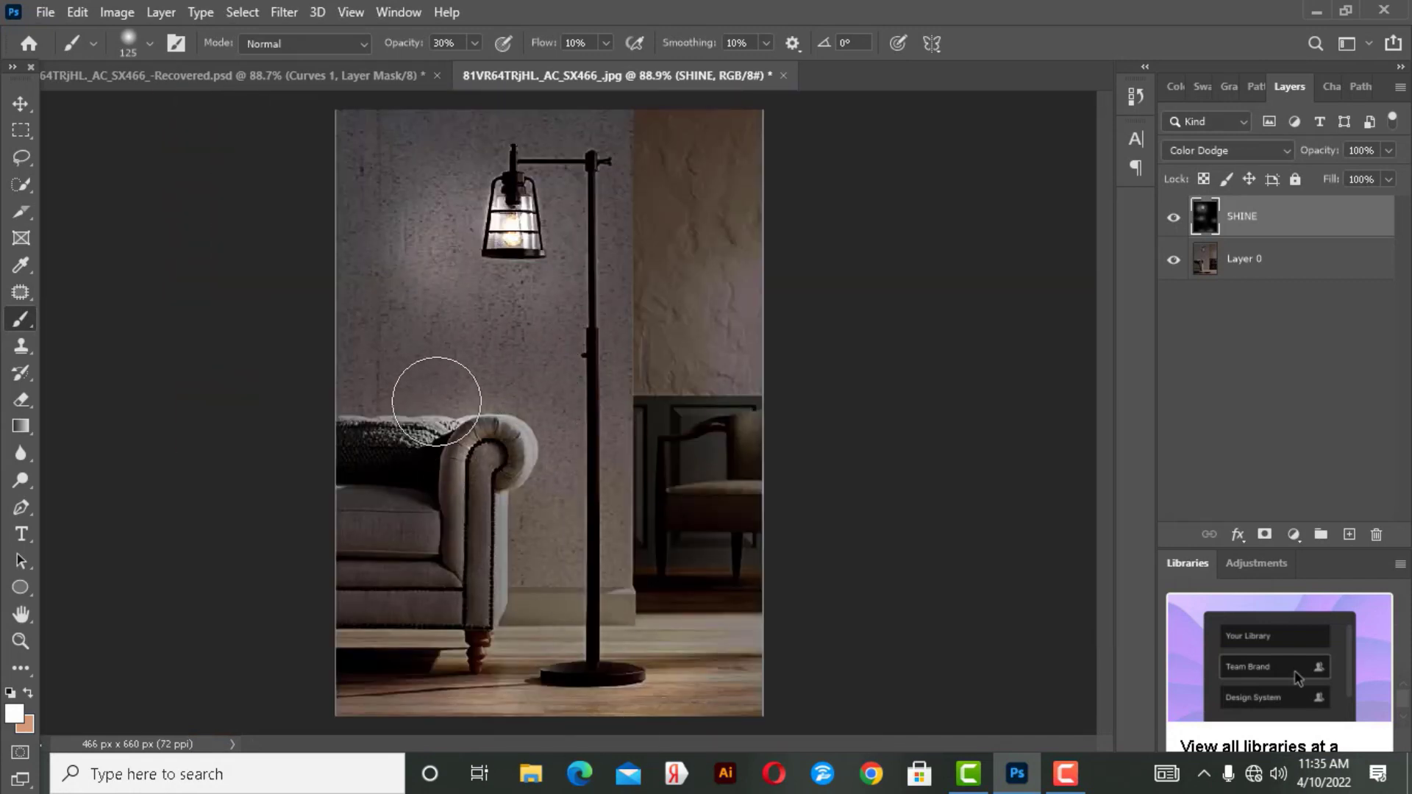
Enlarge the brush to 300 and toggle the SHINE glow off and on to compare.
key("bracketright")
key("bracketright")
key("bracketright")
key("bracketright")
key("bracketright")
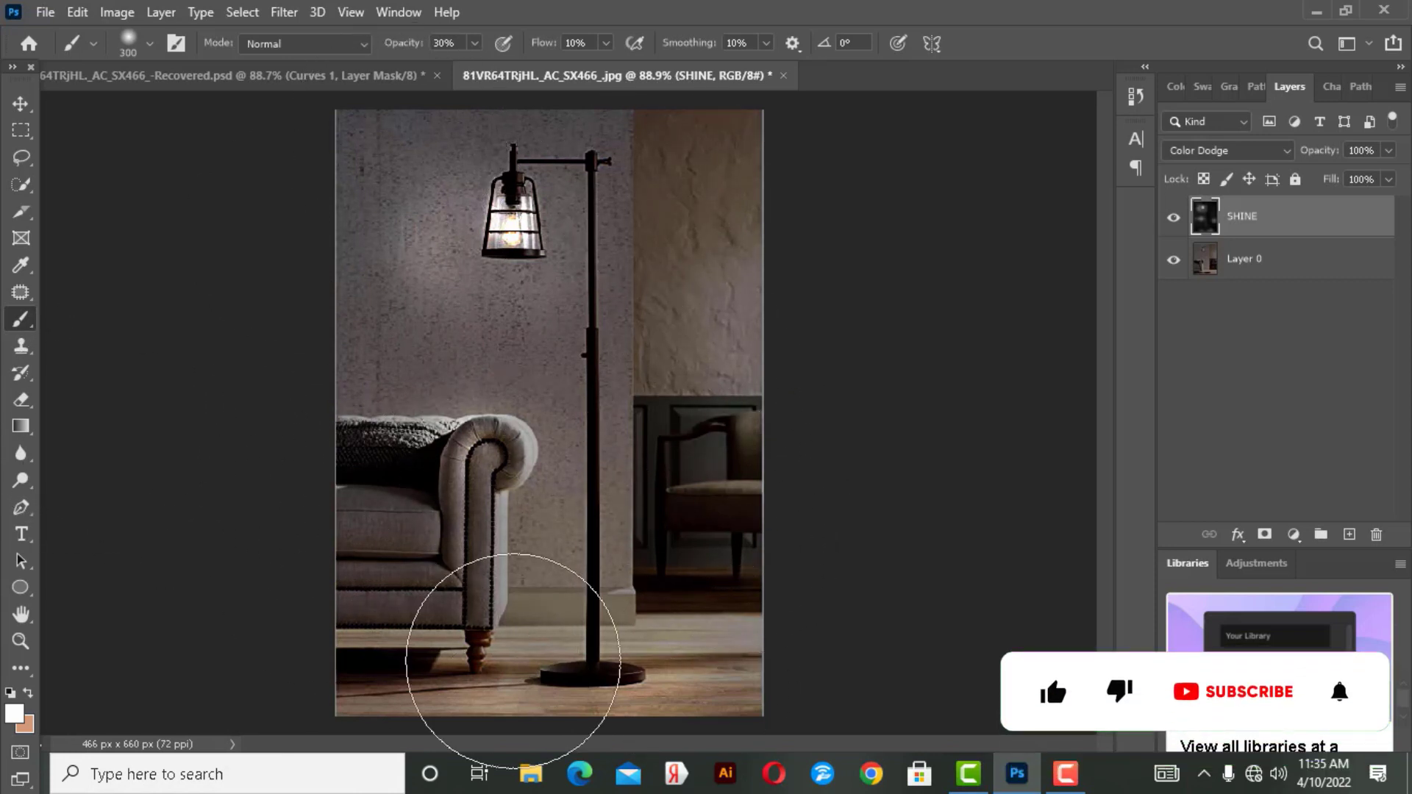
scroll(524, 647, "down", 2)
scroll(485, 316, "up", 1)
scroll(519, 274, "up", 2)
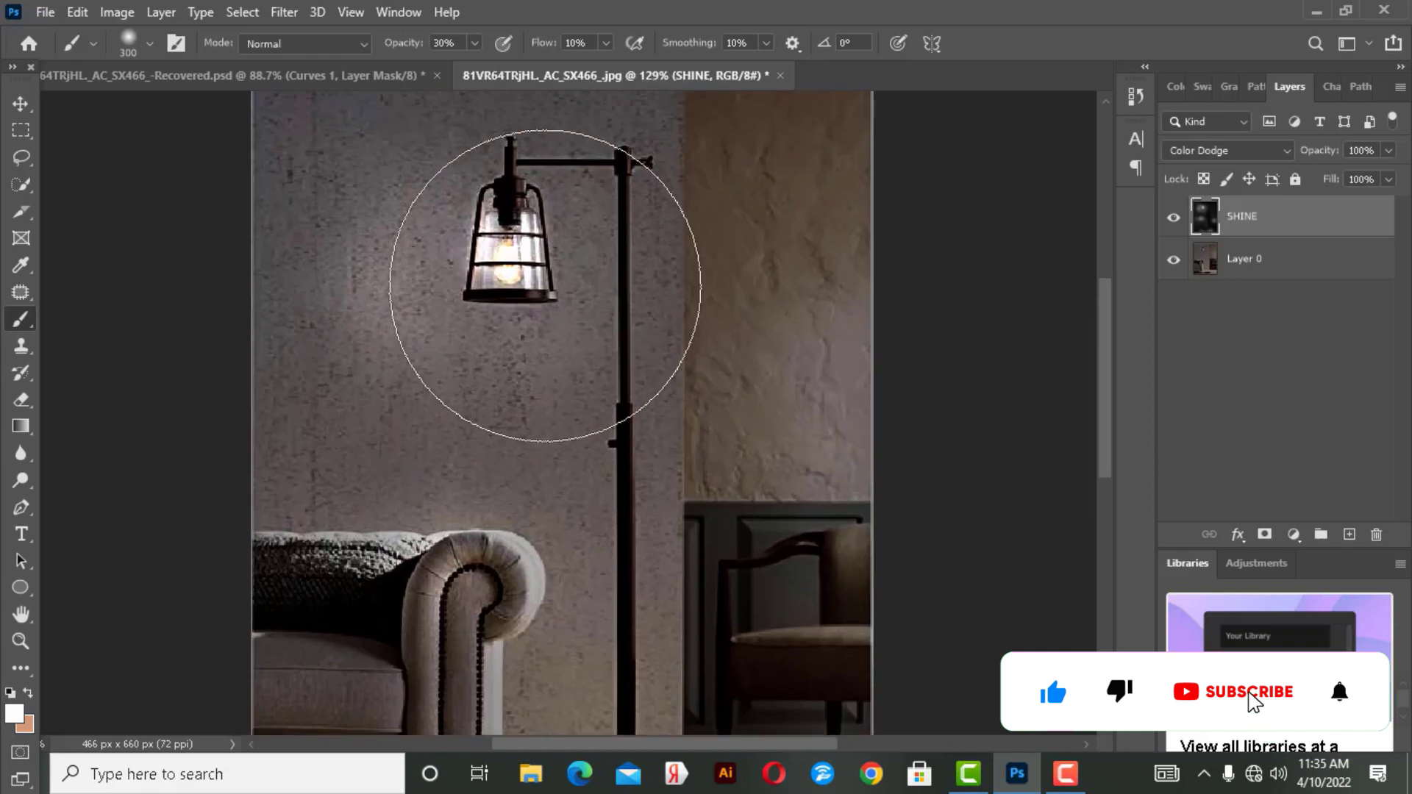
left_click(1173, 221)
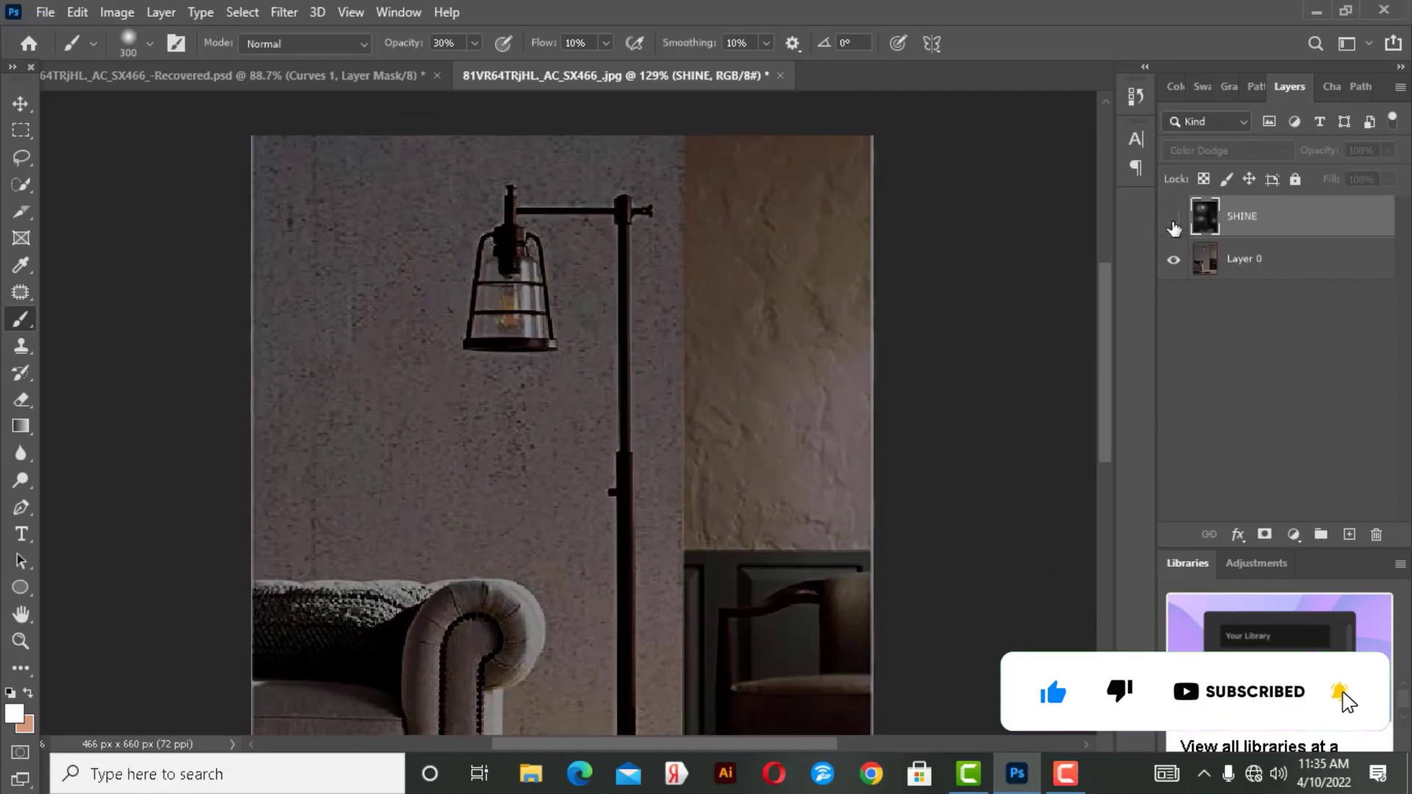
left_click(1173, 222)
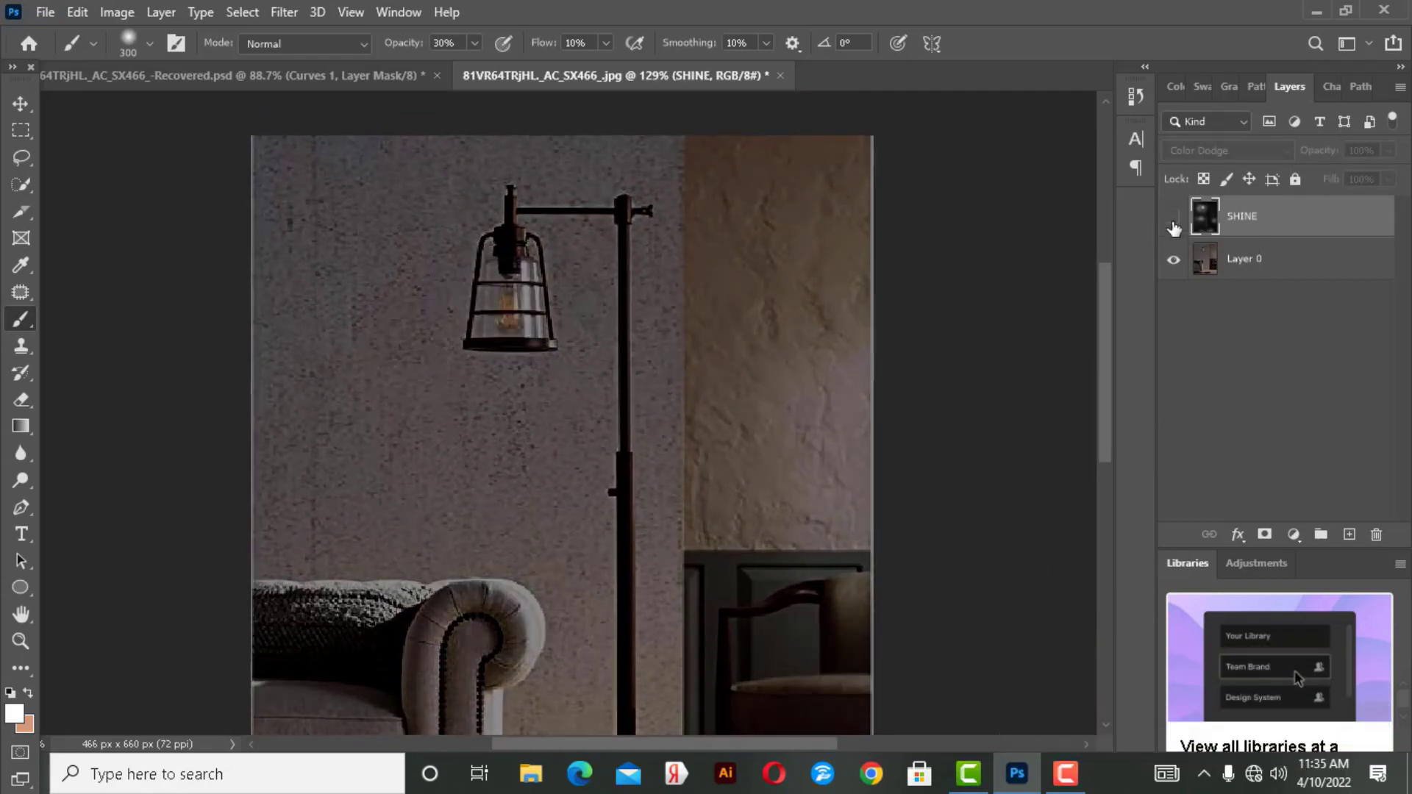
Bring up the list of new fill or adjustment layers.
scroll(538, 485, "down", 1)
scroll(540, 471, "down", 1)
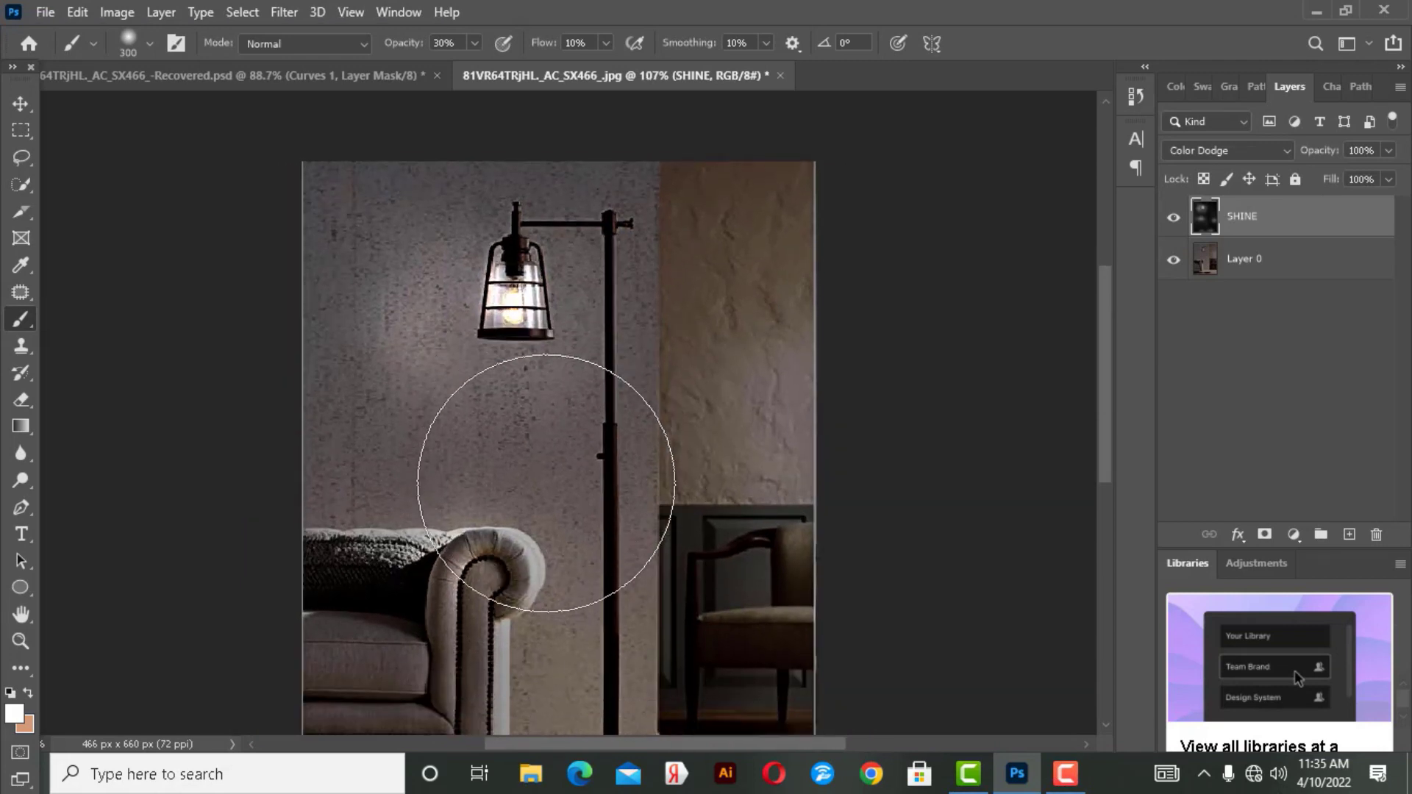
scroll(542, 464, "down", 1)
scroll(546, 483, "down", 1)
scroll(544, 483, "down", 1)
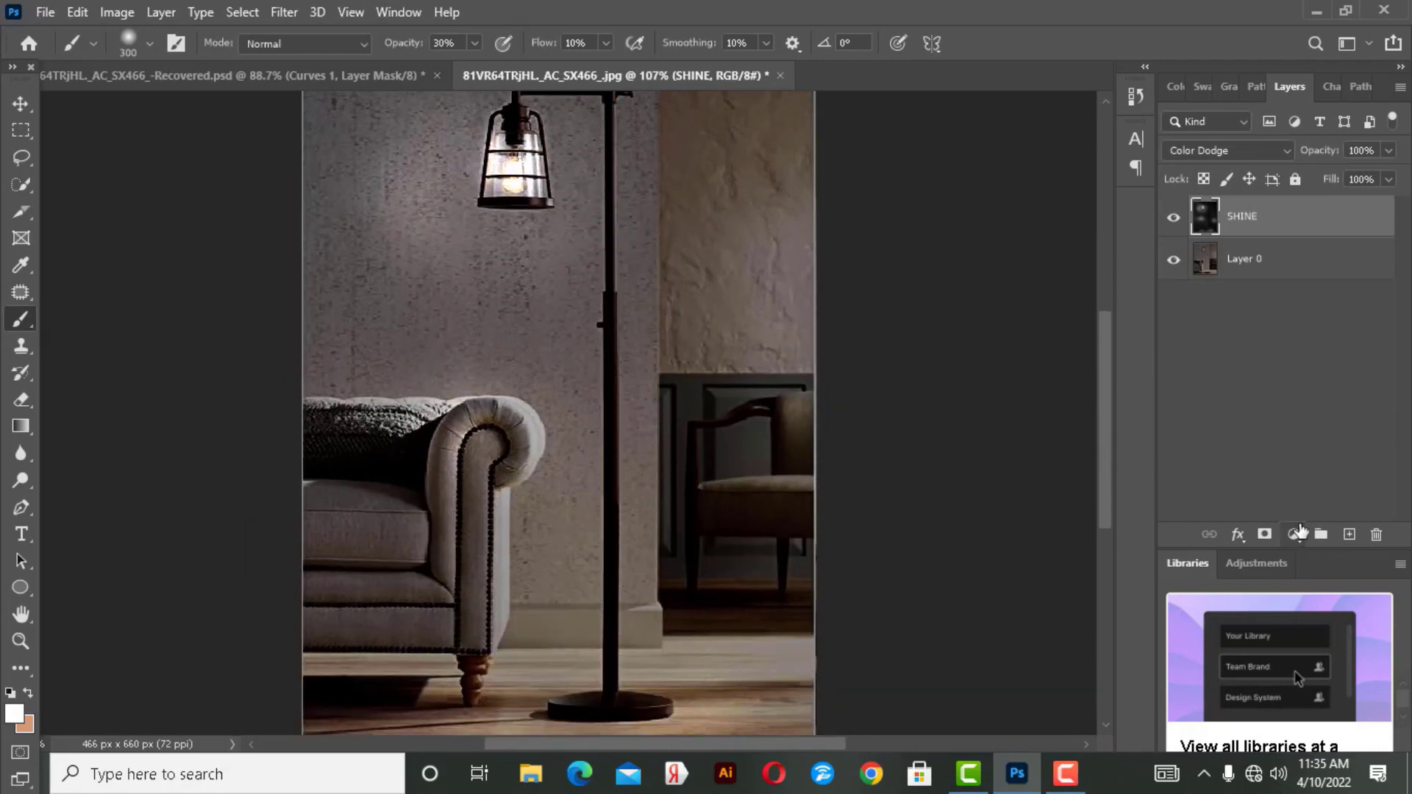
left_click(1297, 533)
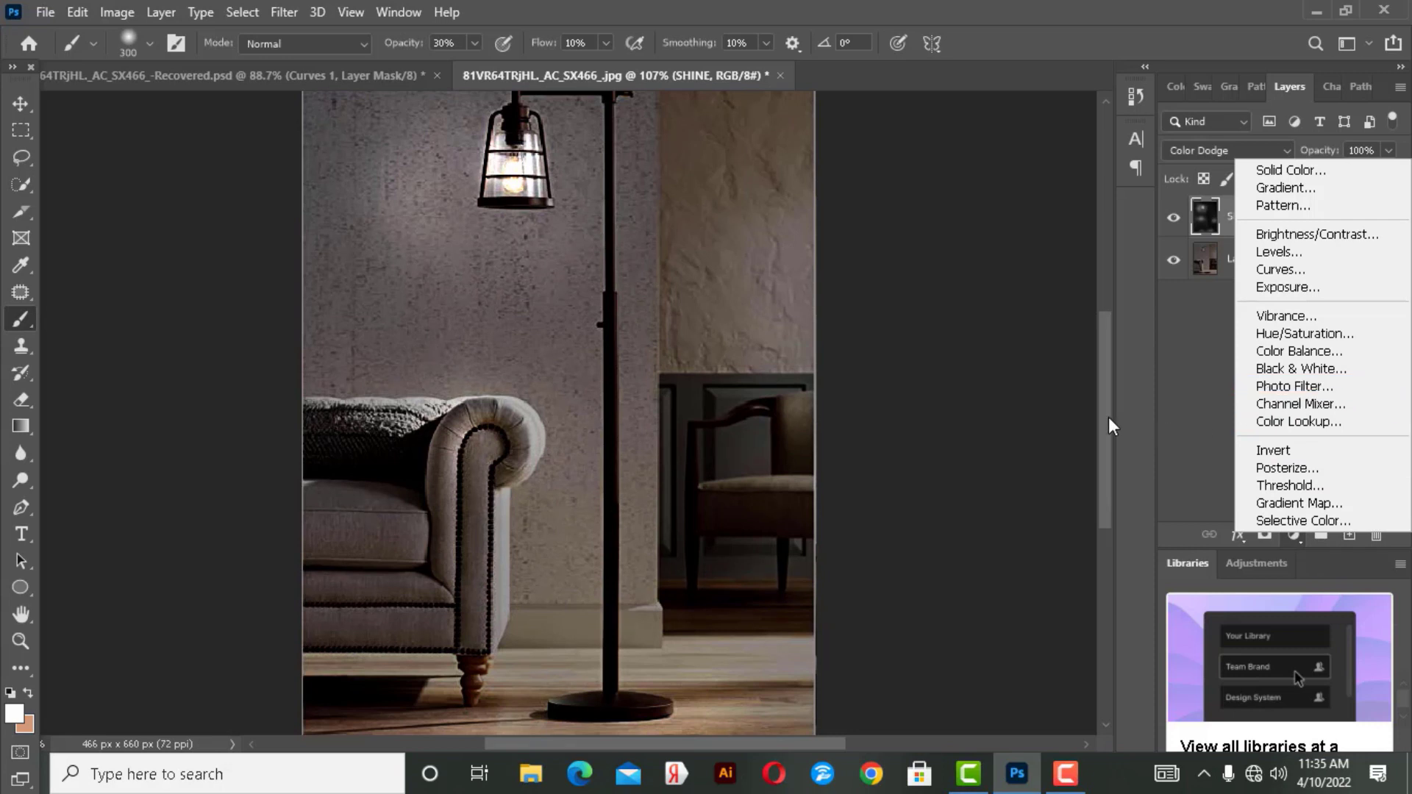
Add a Photo Filter adjustment layer and toggle its visibility to compare.
left_click(1062, 437)
scroll(870, 351, "down", 1)
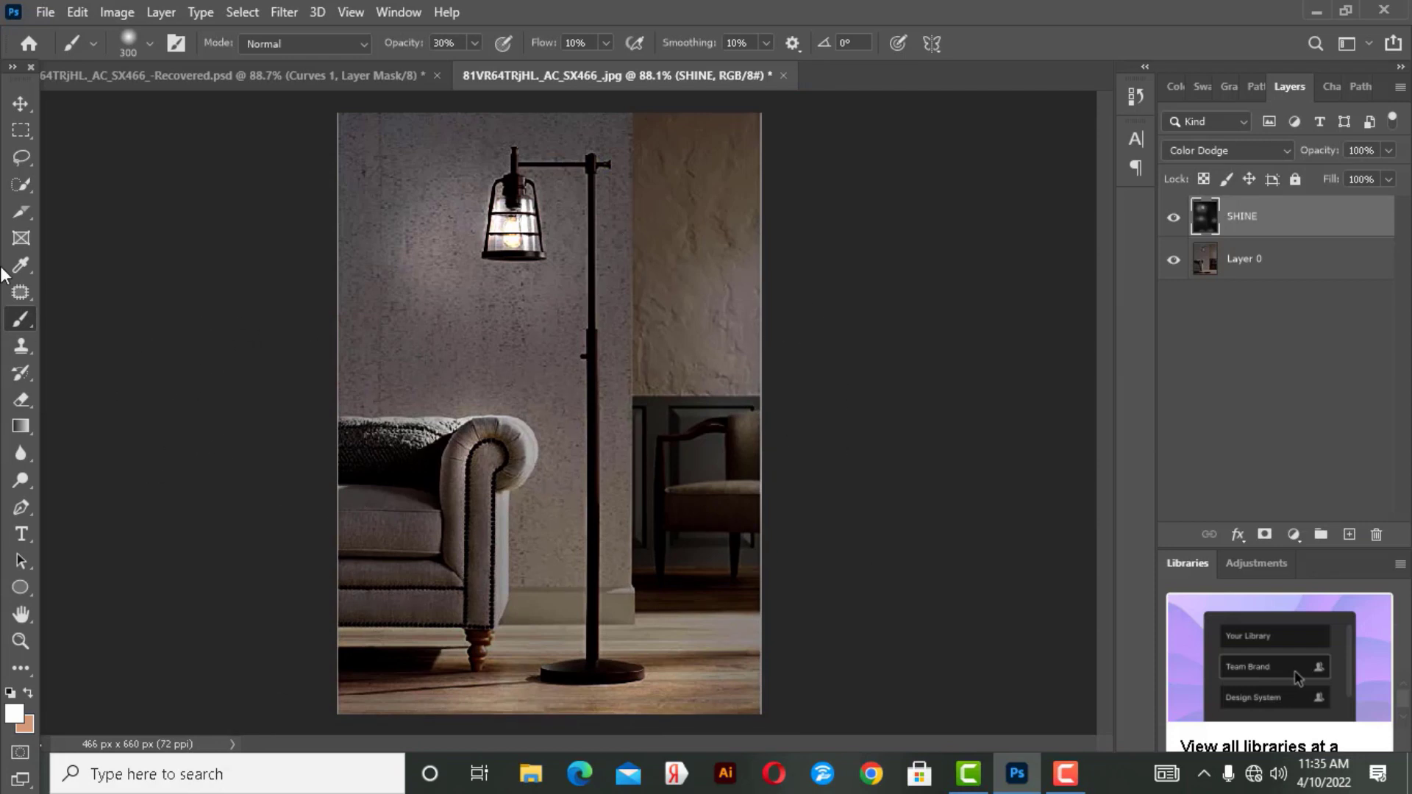
left_click(1294, 536)
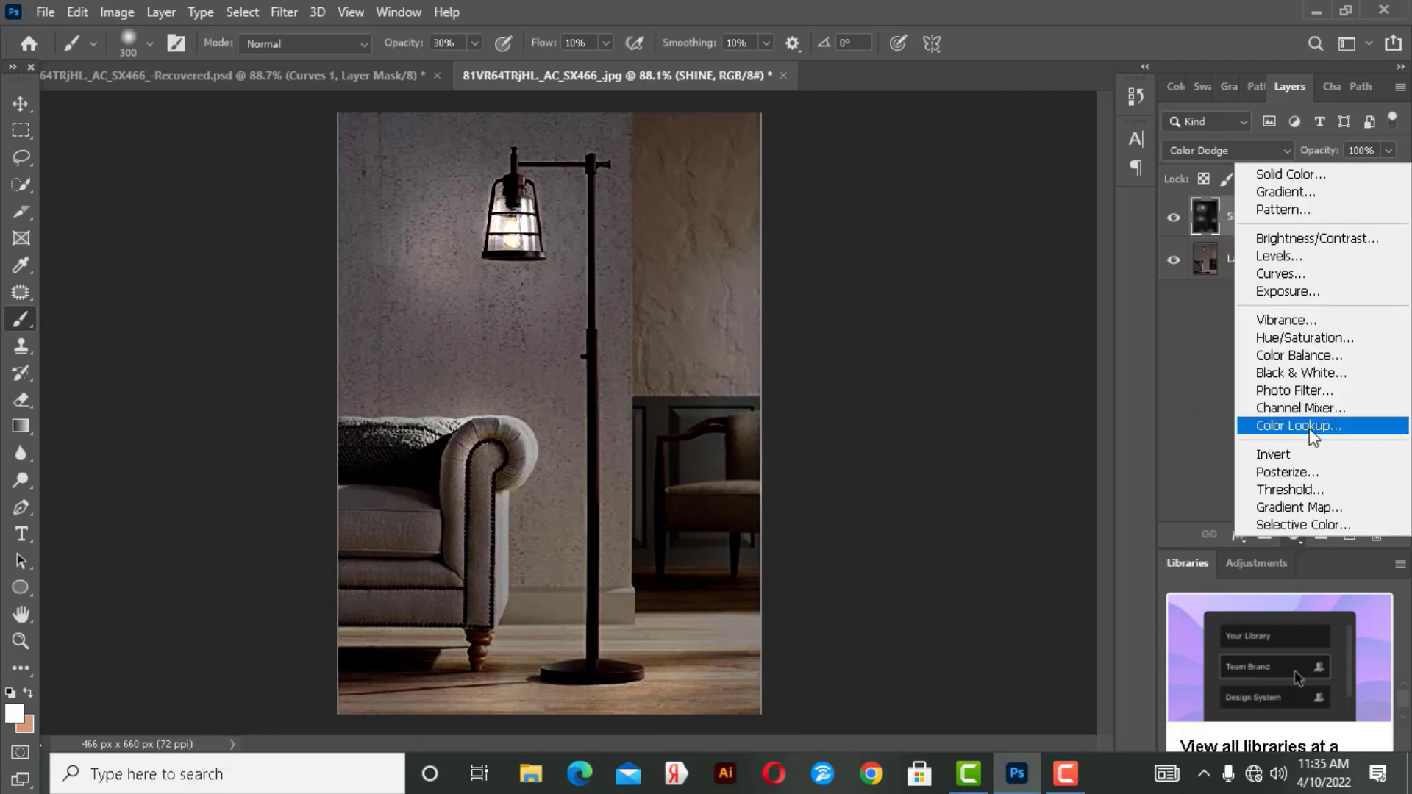
left_click(1307, 391)
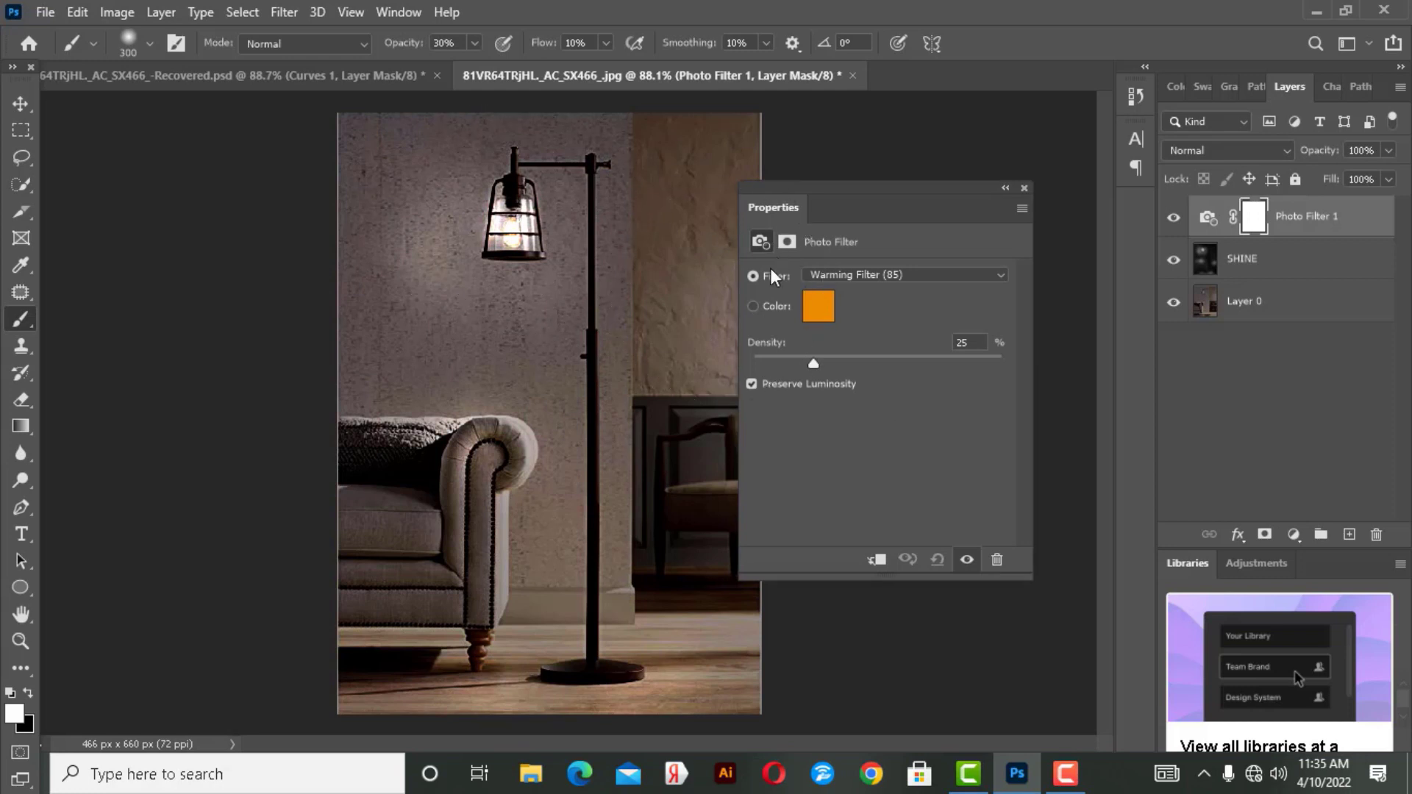
left_click(967, 561)
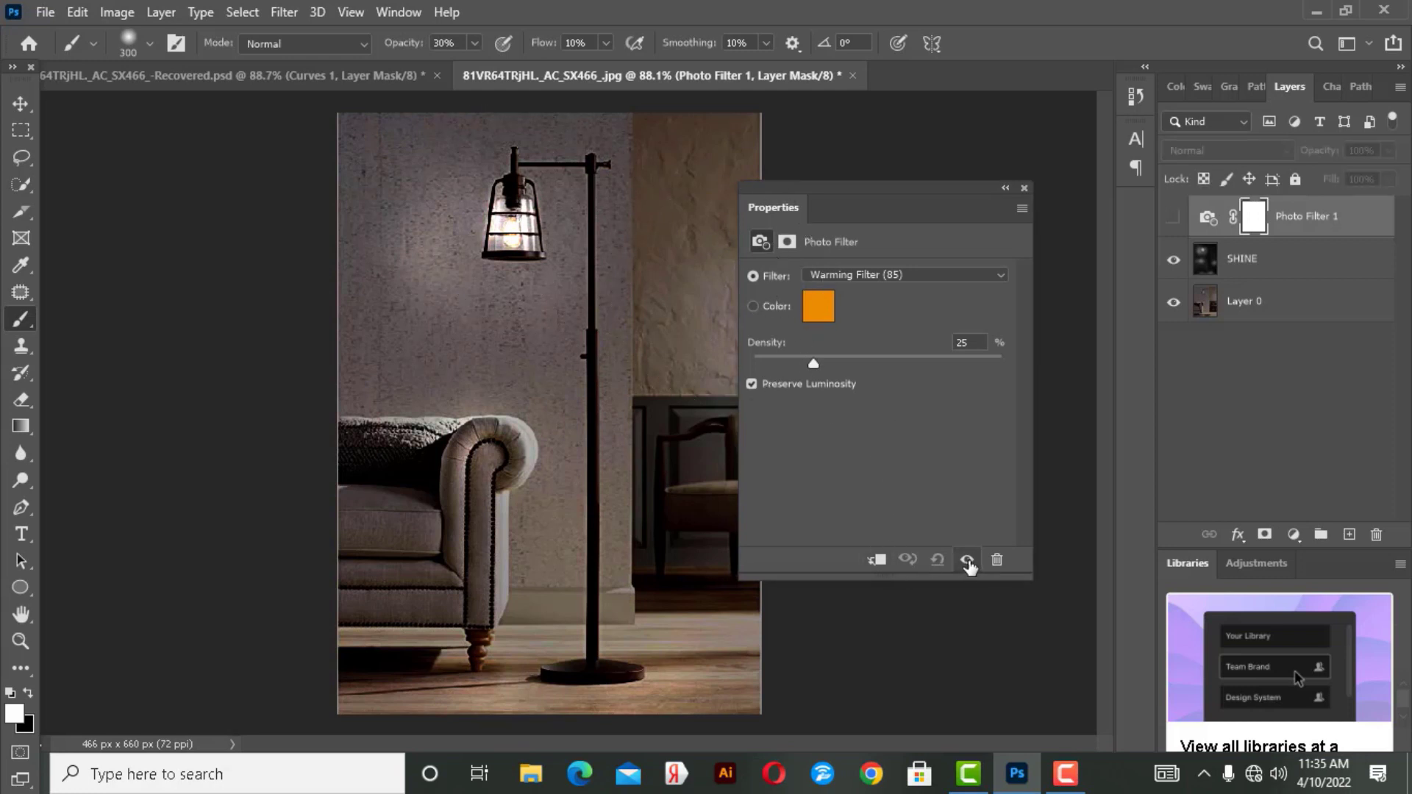
left_click(967, 561)
left_click(967, 561)
left_click(967, 561)
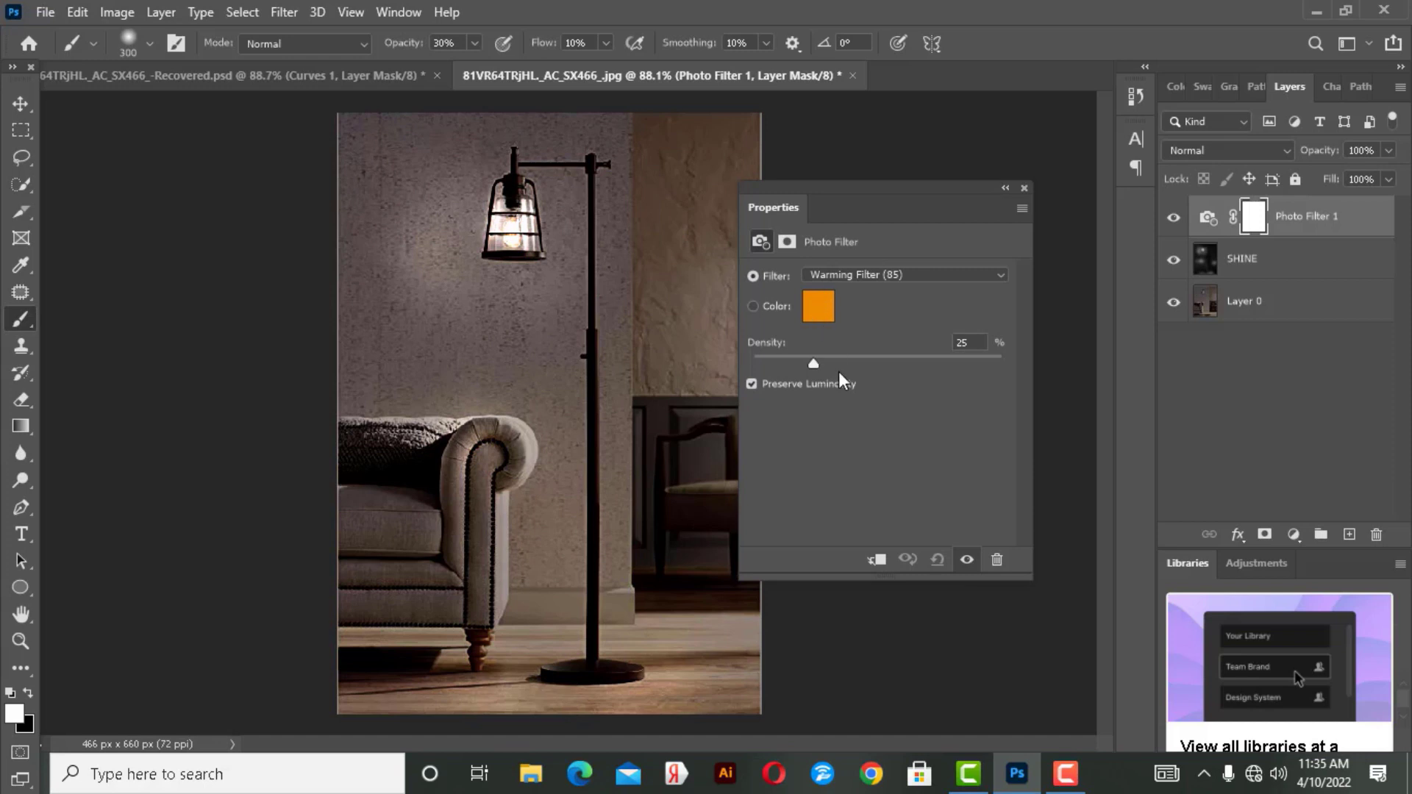
Set the filter density to about 46, then switch to Green at density 55.
left_click_drag(814, 366, 911, 365)
mouse_move(1019, 364)
left_mouse_down()
mouse_move(866, 361)
mouse_move(903, 361)
left_mouse_up()
left_click(932, 272)
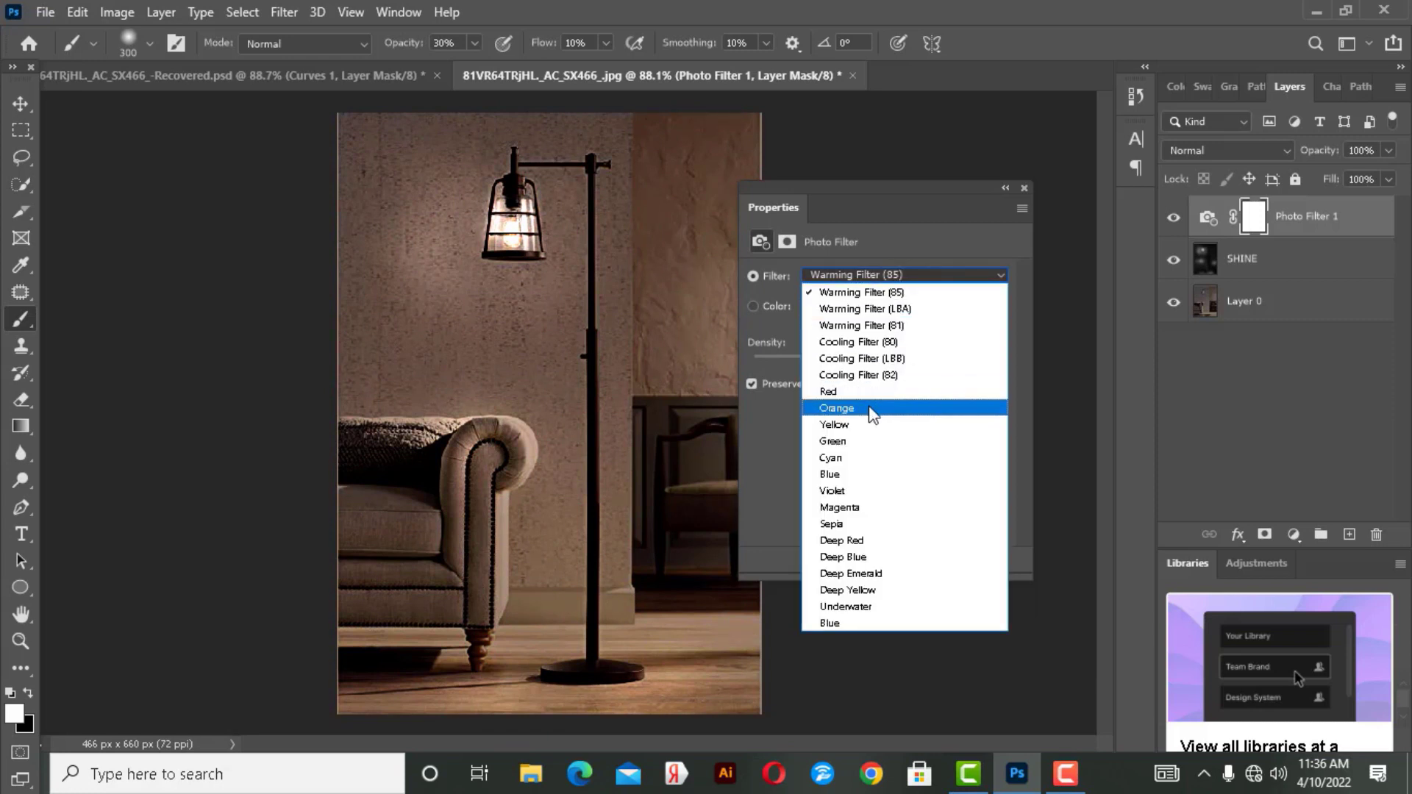
left_click(859, 442)
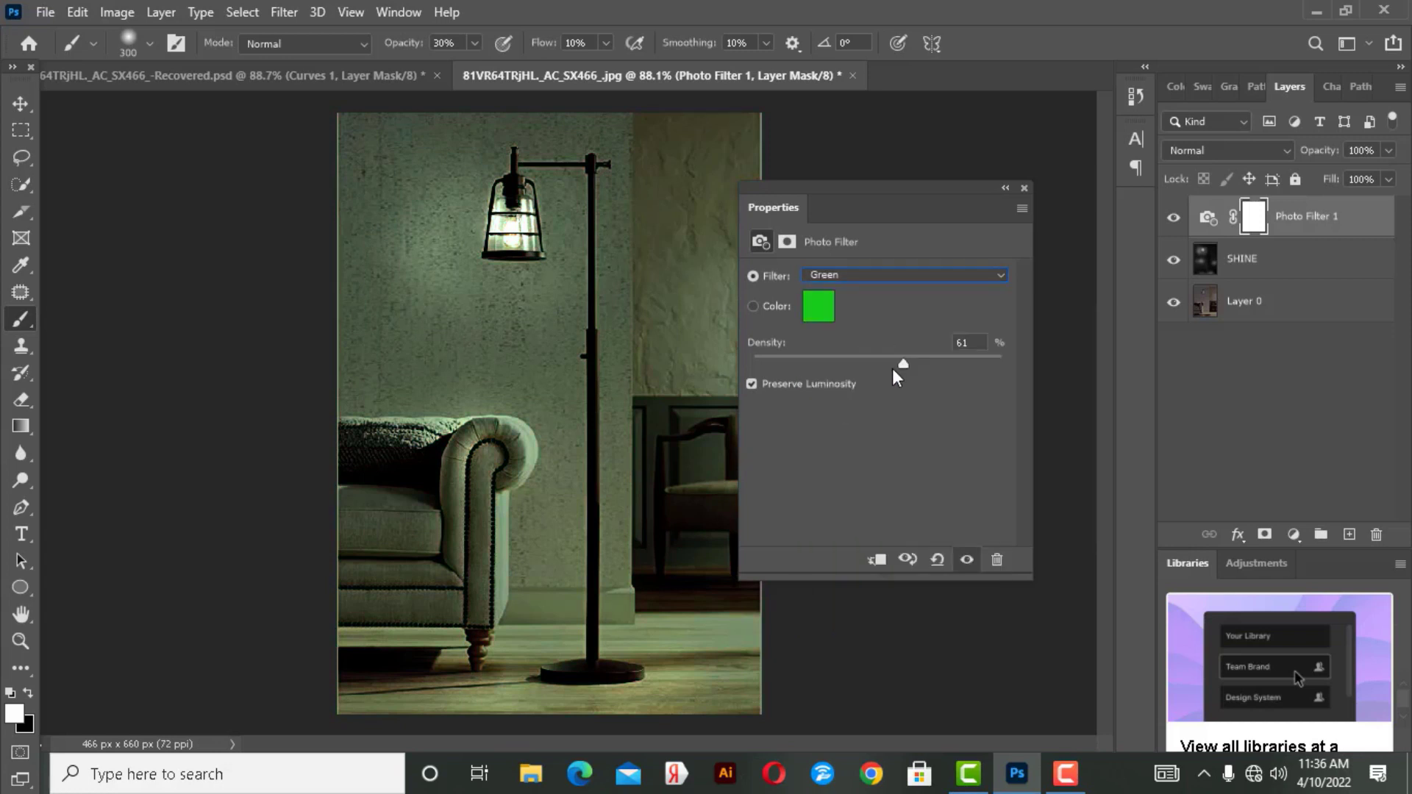
left_click_drag(983, 364, 889, 365)
Try Violet and Sepia filters, settle on Deep Emerald, and bring up its colour swatch.
left_click(881, 275)
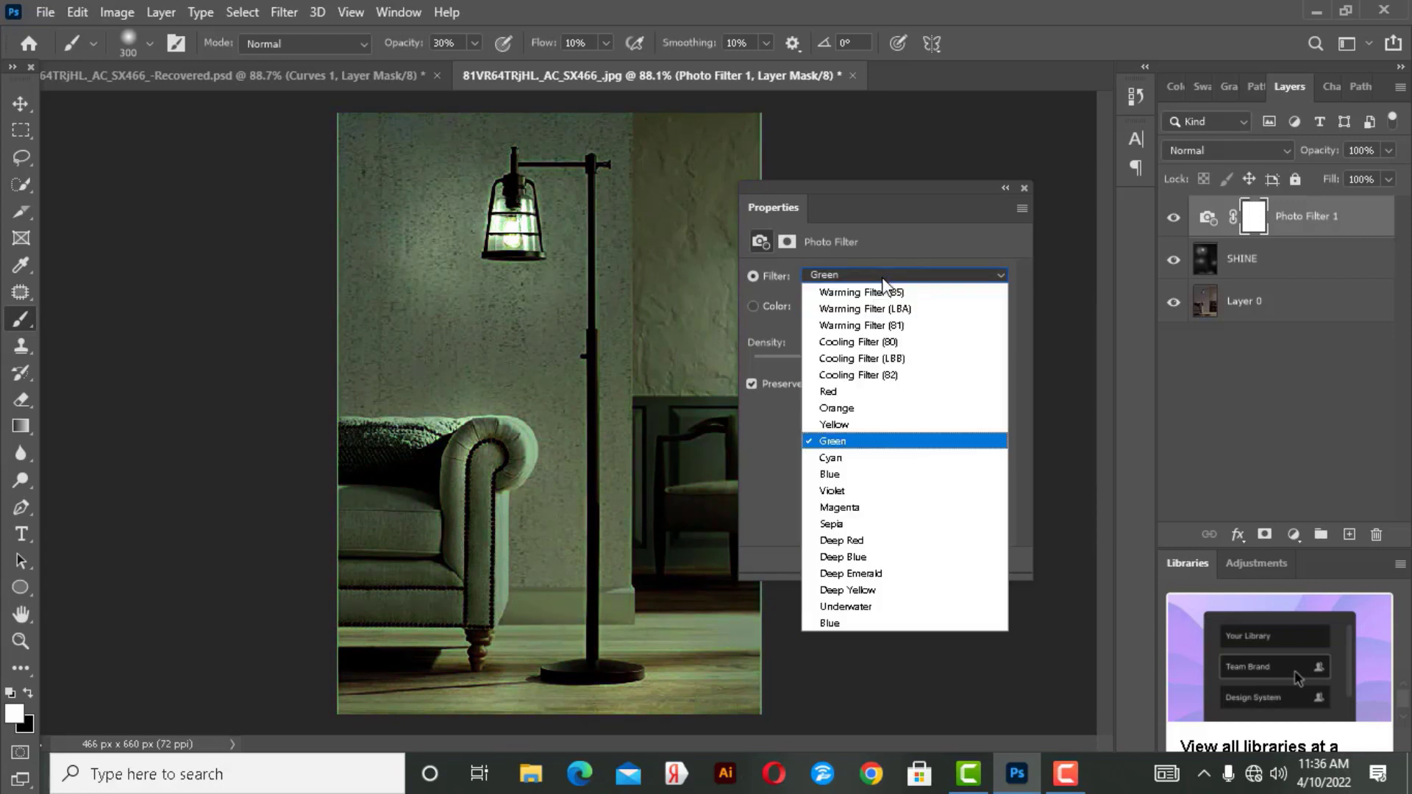
left_click(833, 491)
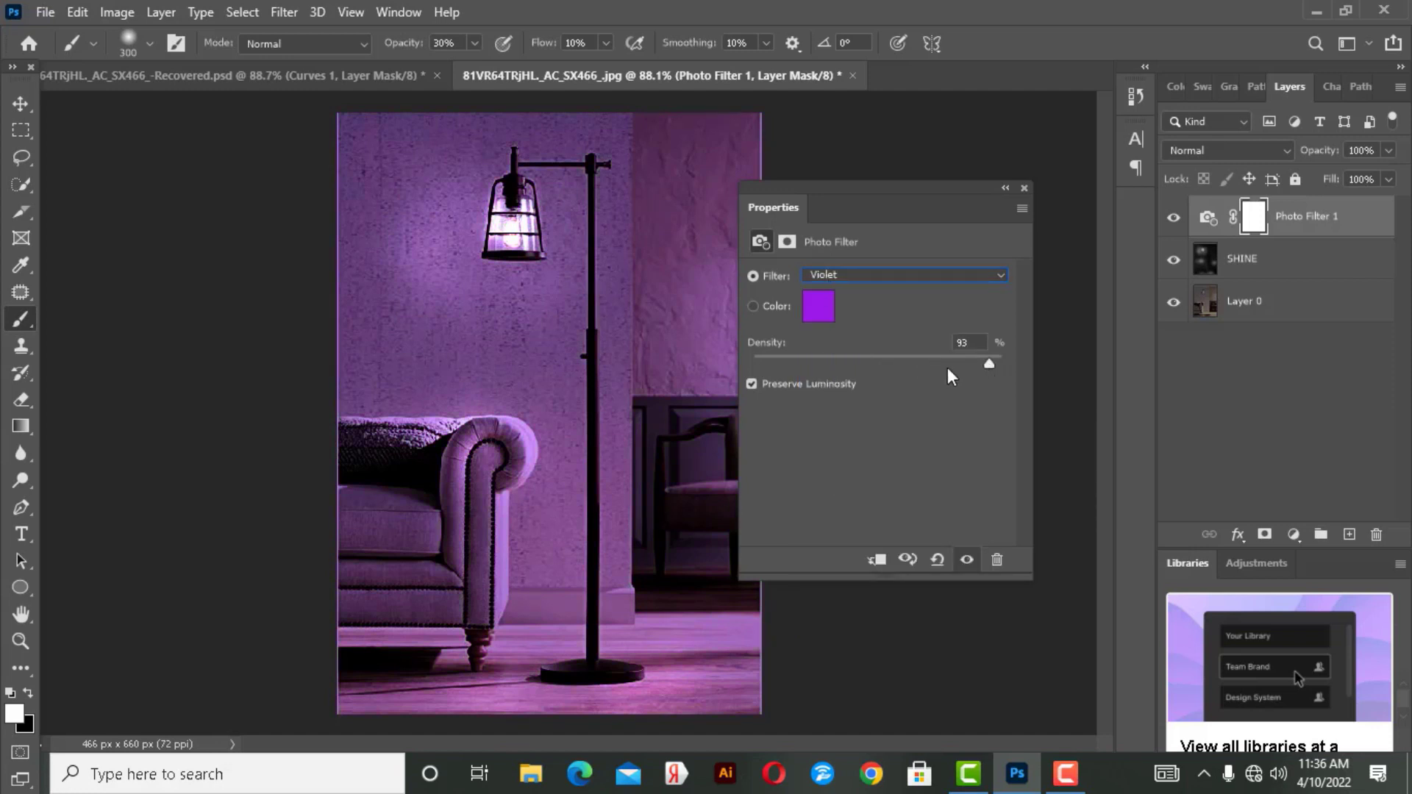
left_click(920, 272)
left_click(871, 527)
left_click(889, 272)
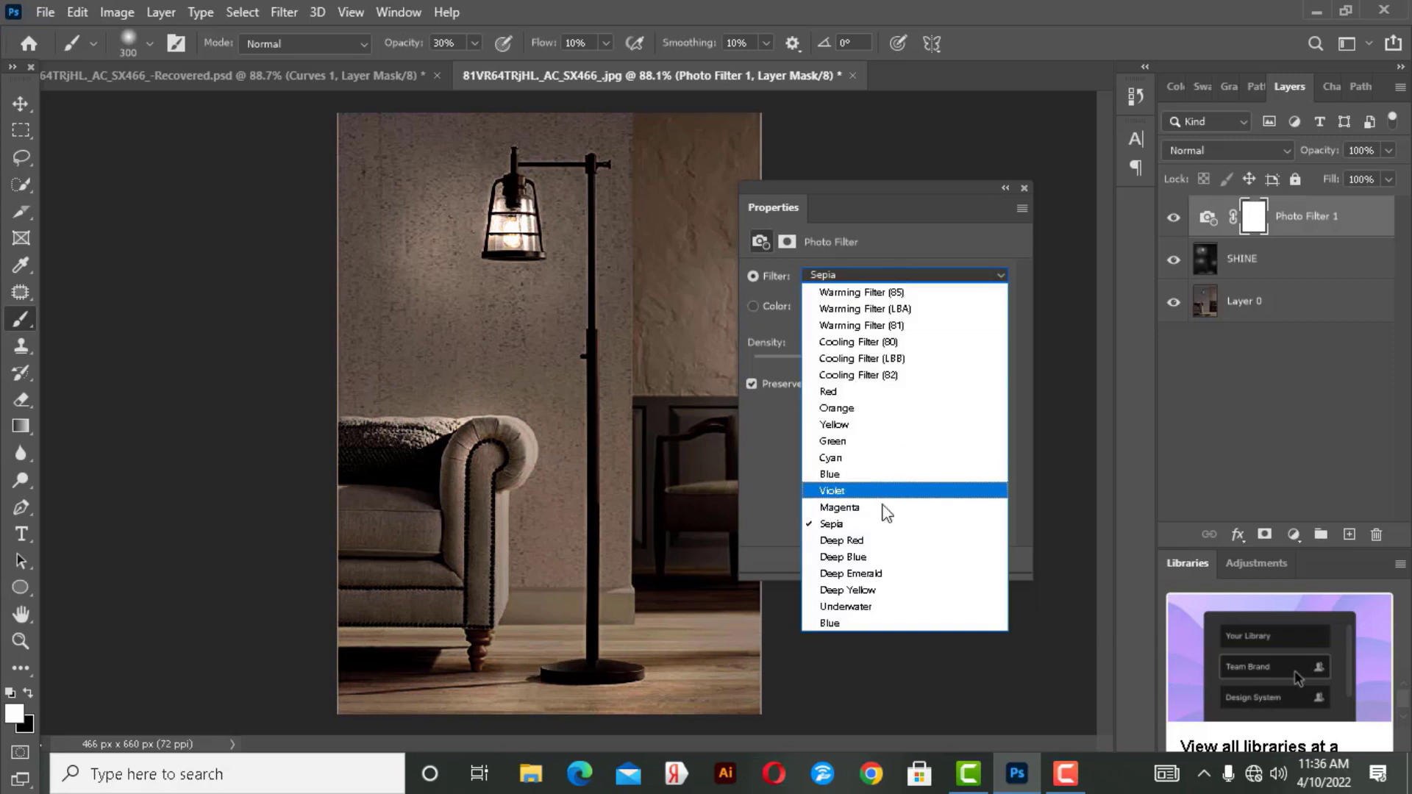
left_click(871, 575)
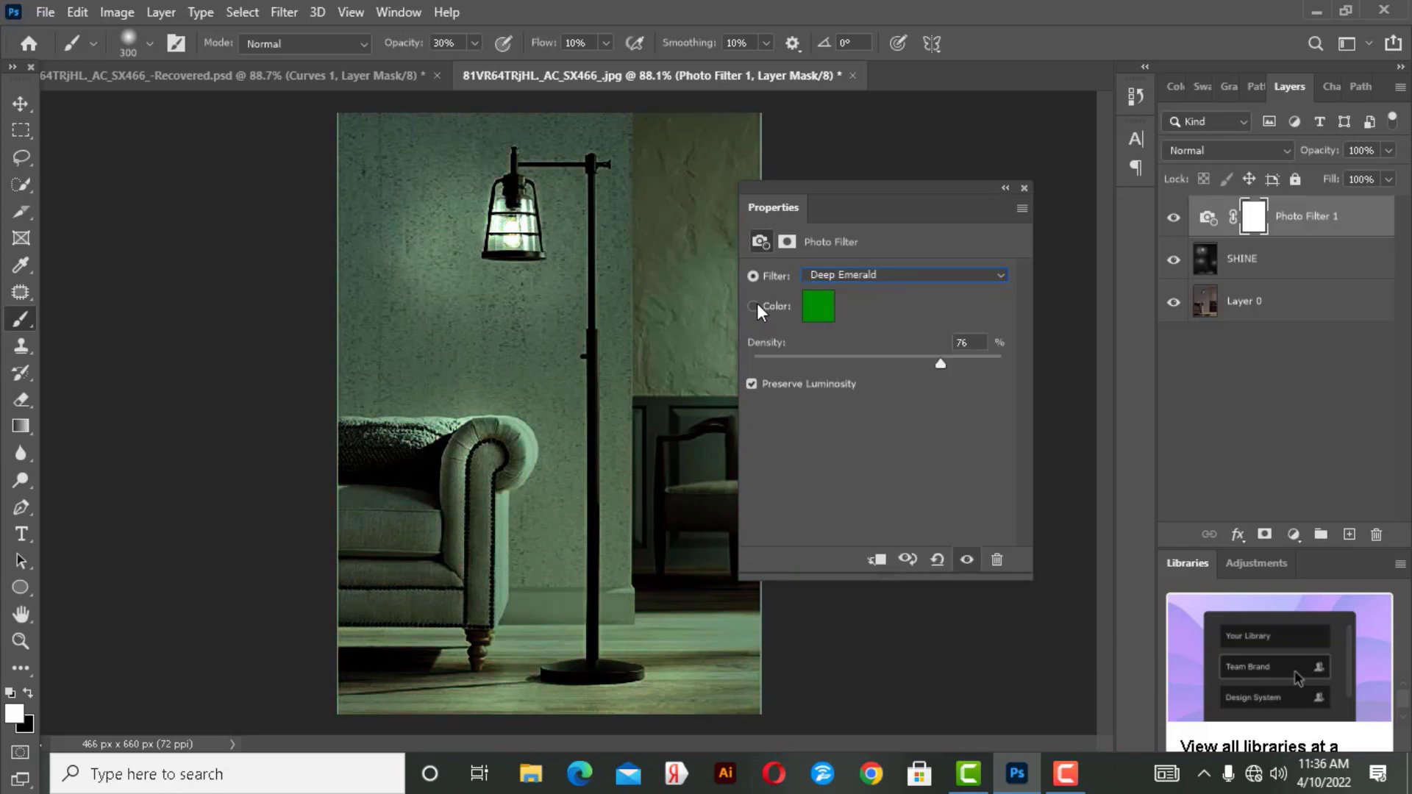
left_click(820, 308)
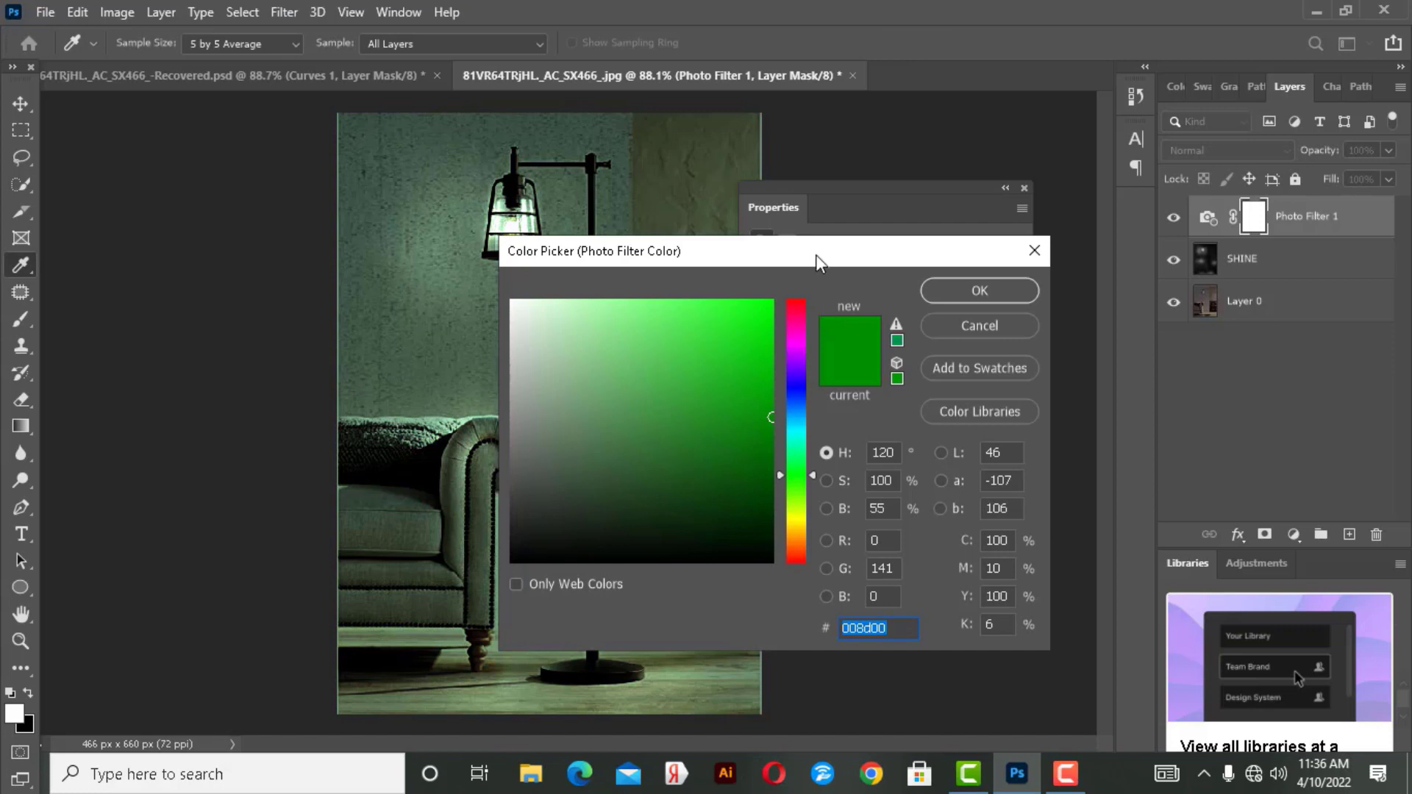
Try pale green and bright yellow shades for the Photo Filter colour.
left_click(989, 261)
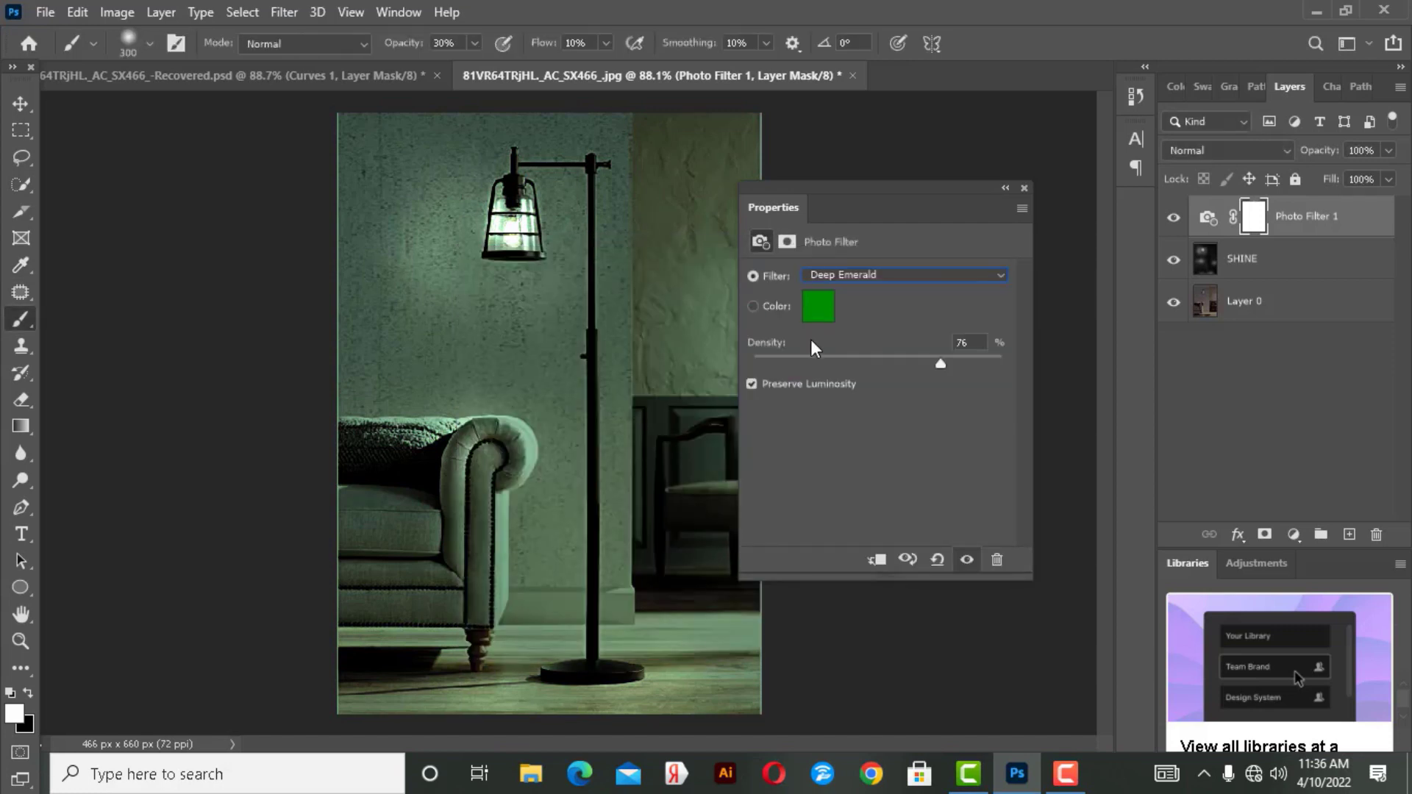
left_click(820, 314)
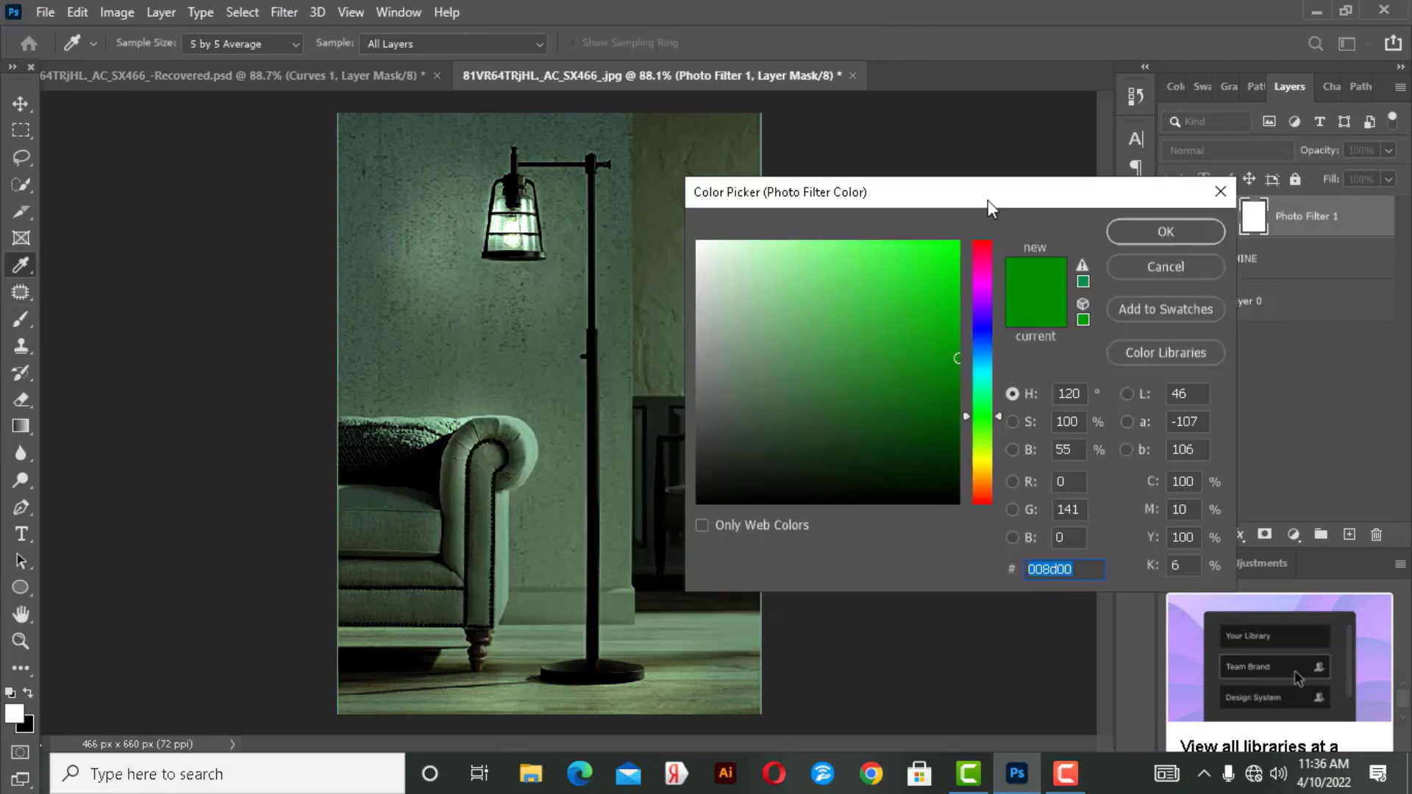
left_click(811, 318)
left_click_drag(811, 318, 748, 281)
left_click_drag(986, 401, 986, 455)
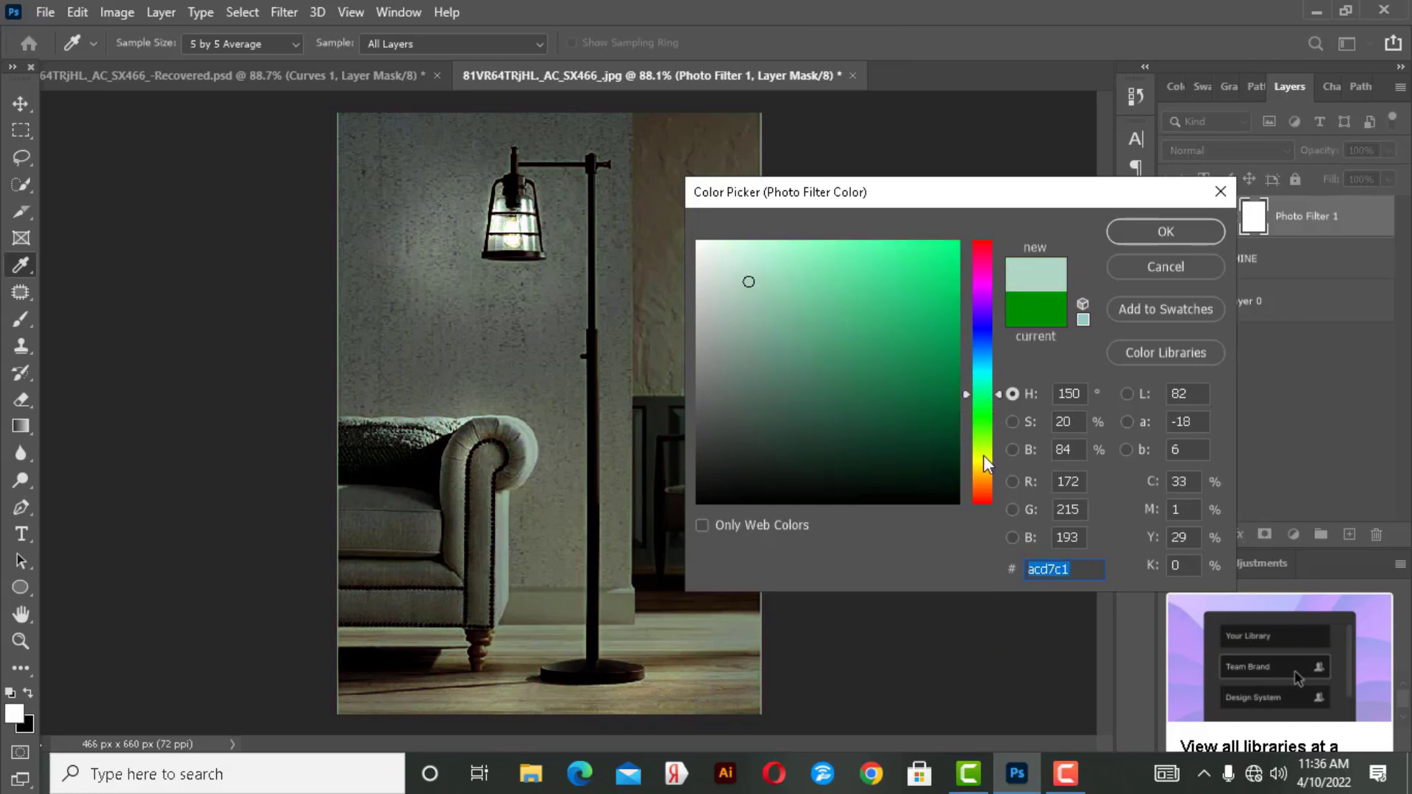
left_click_drag(926, 324, 930, 272)
left_click(944, 267)
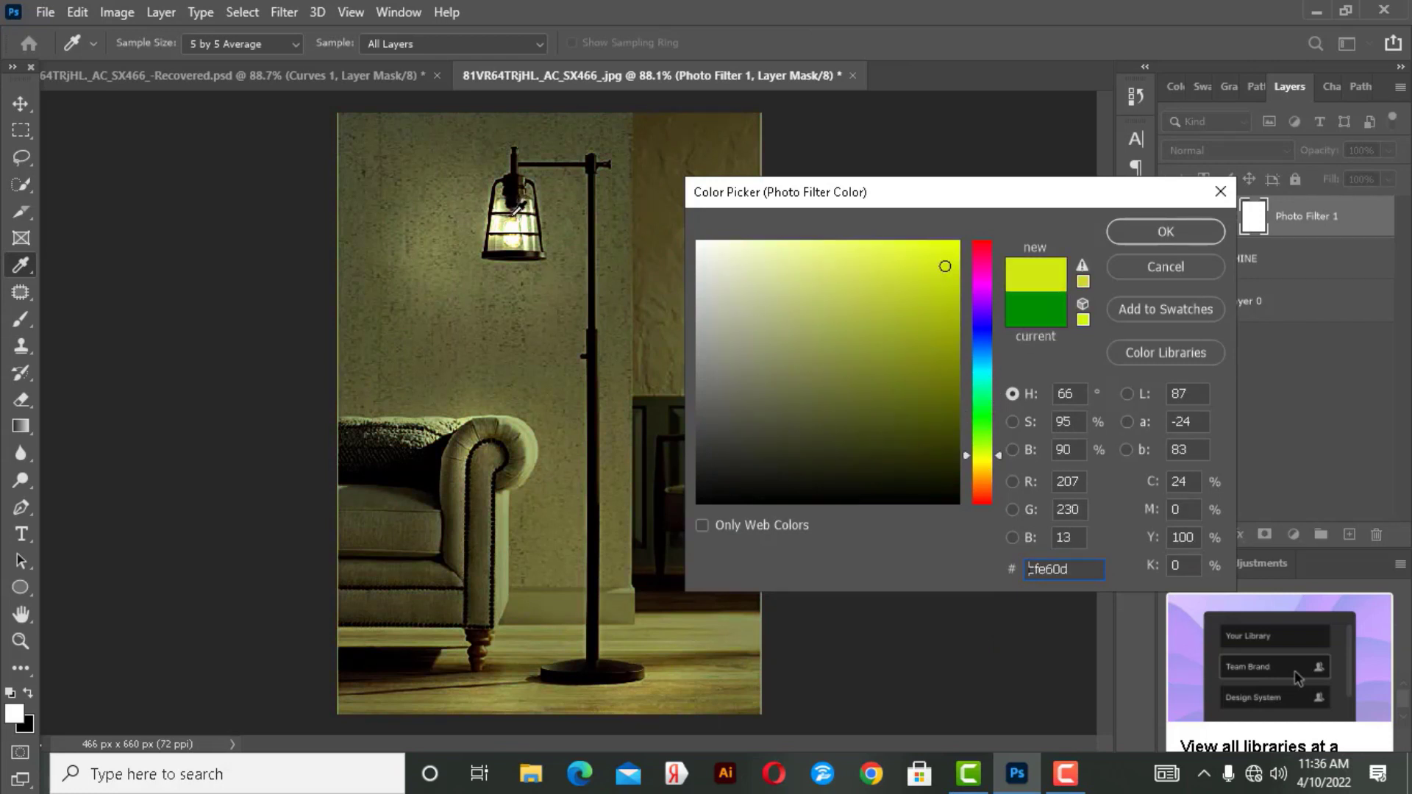
Preview pink and cyan, then settle on a golden orange filter colour.
left_click_drag(972, 276, 978, 267)
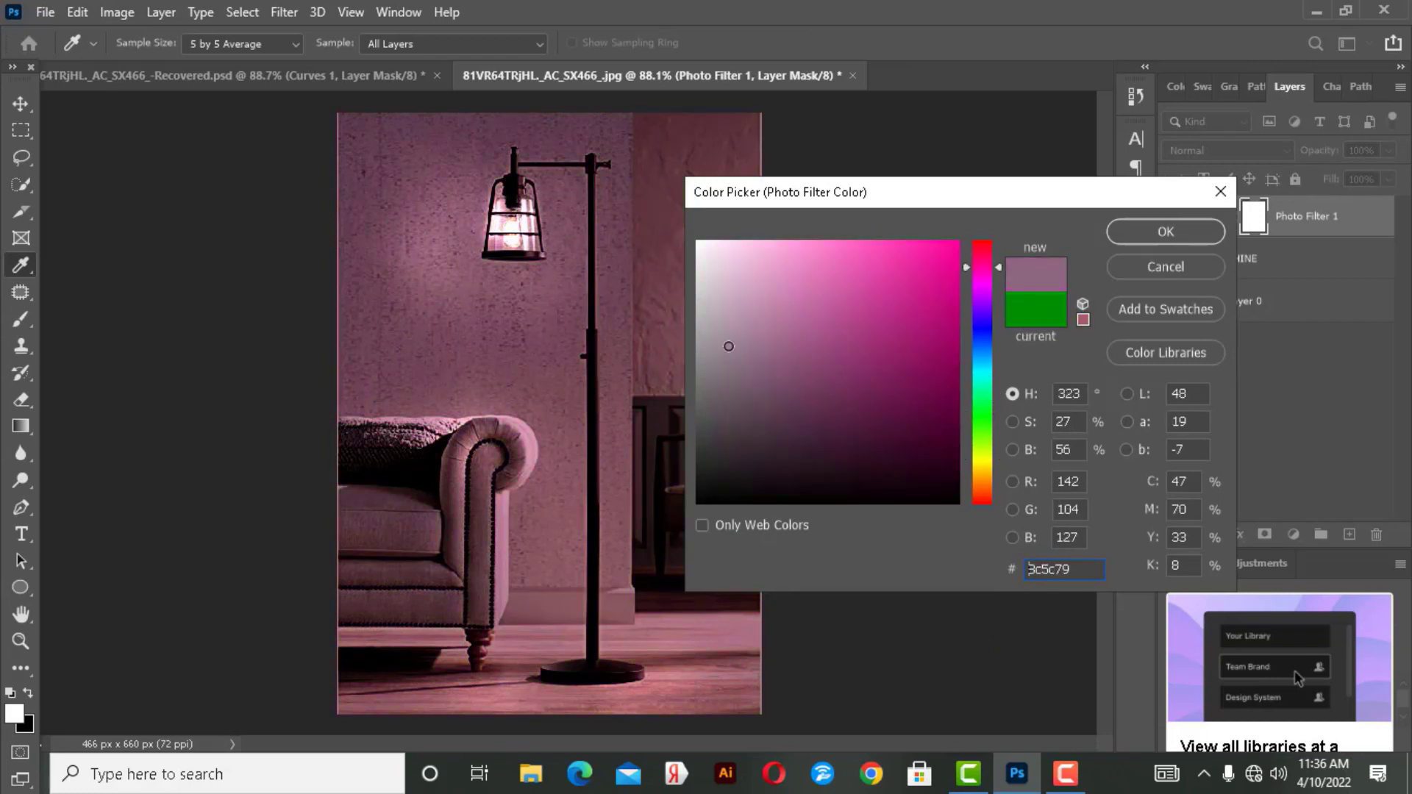
left_click_drag(858, 274, 903, 273)
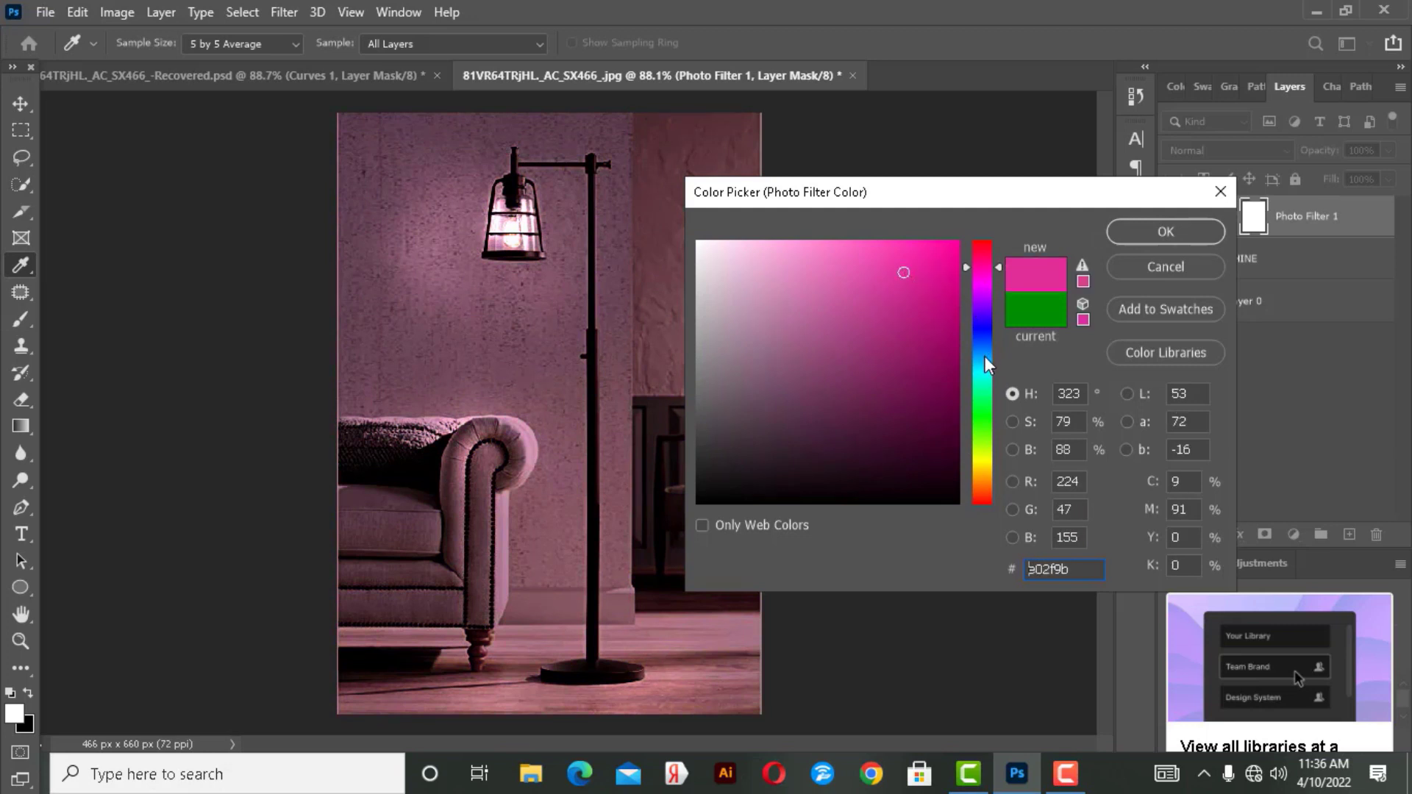
left_click_drag(985, 356, 985, 380)
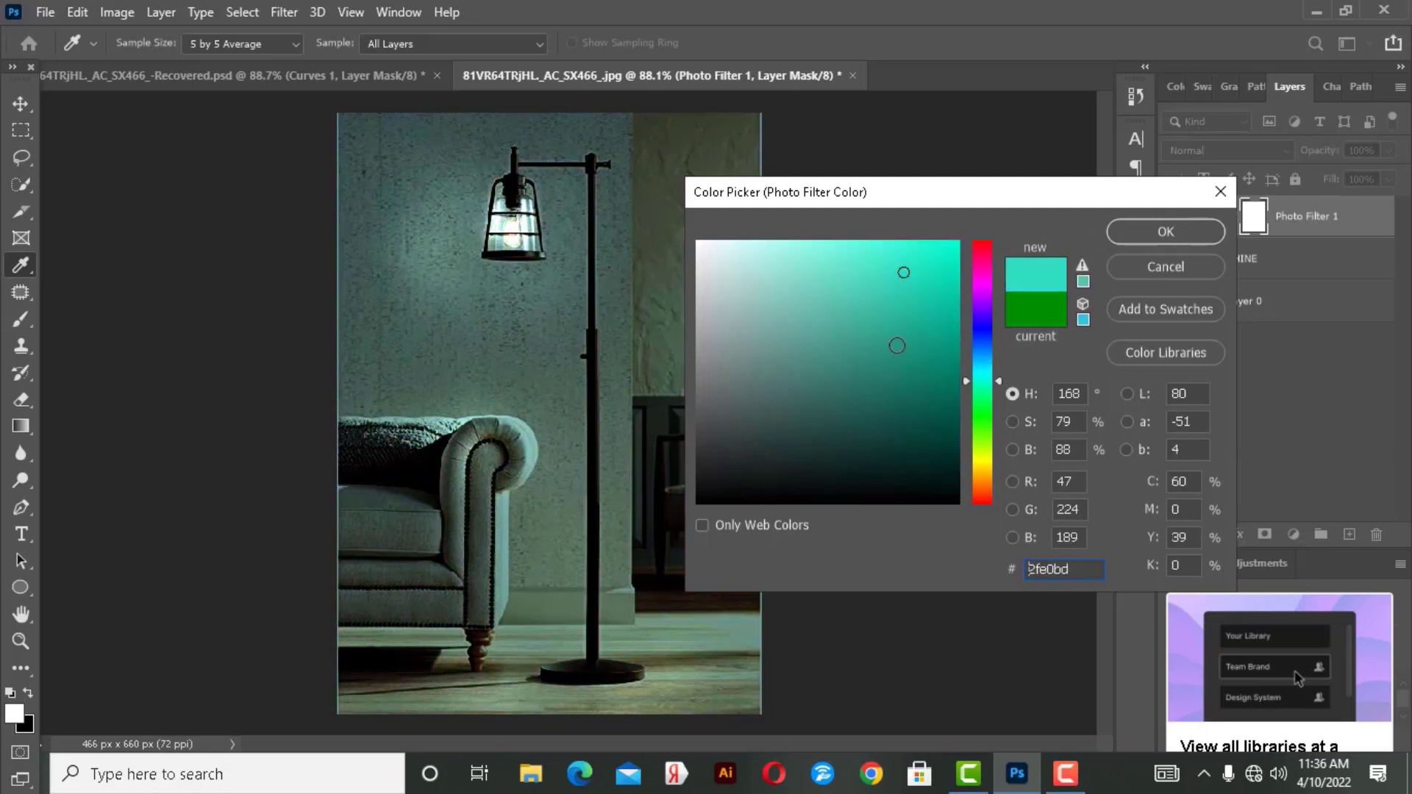
left_click(890, 276)
left_click(981, 463)
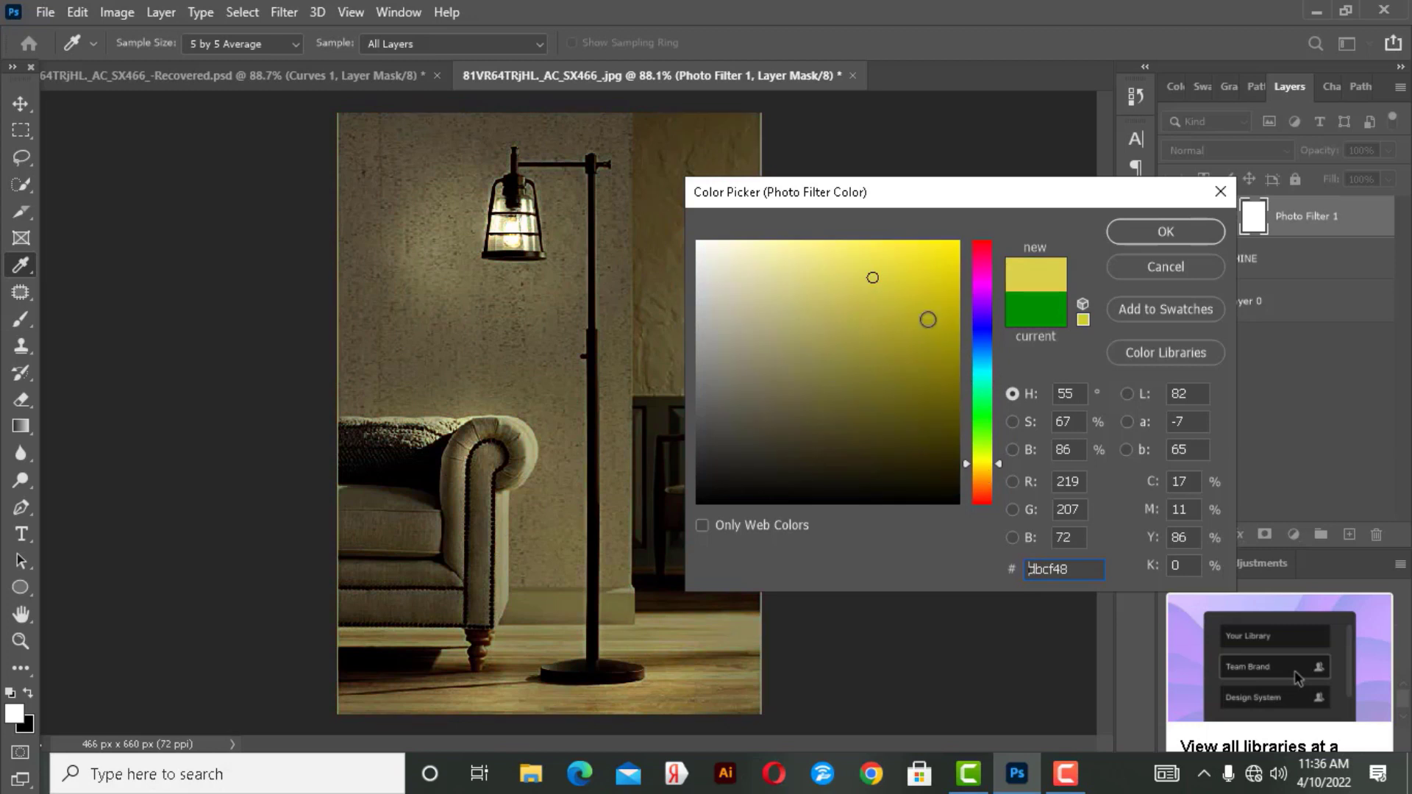
mouse_move(927, 318)
left_mouse_down()
mouse_move(931, 284)
mouse_move(946, 283)
left_mouse_up()
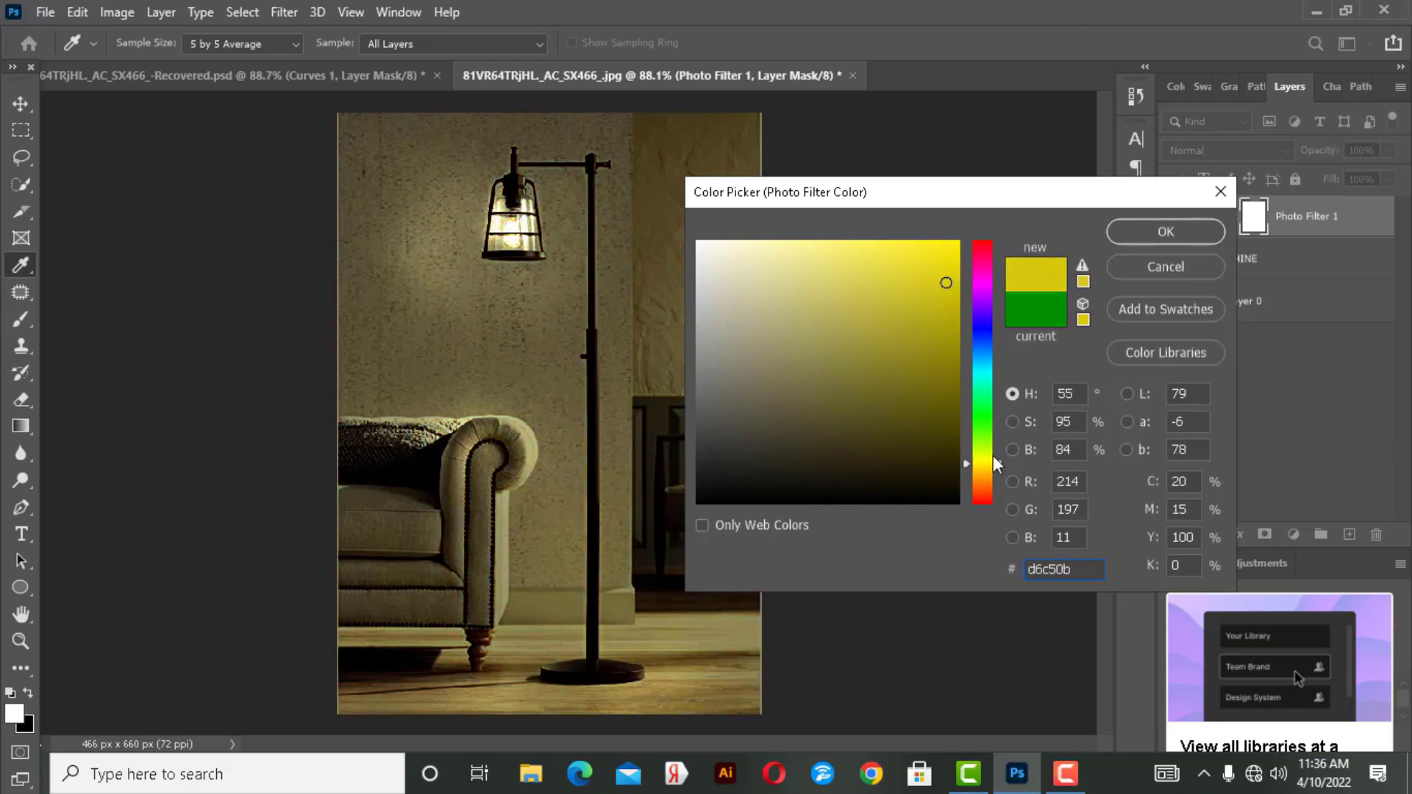
left_click_drag(987, 475, 985, 480)
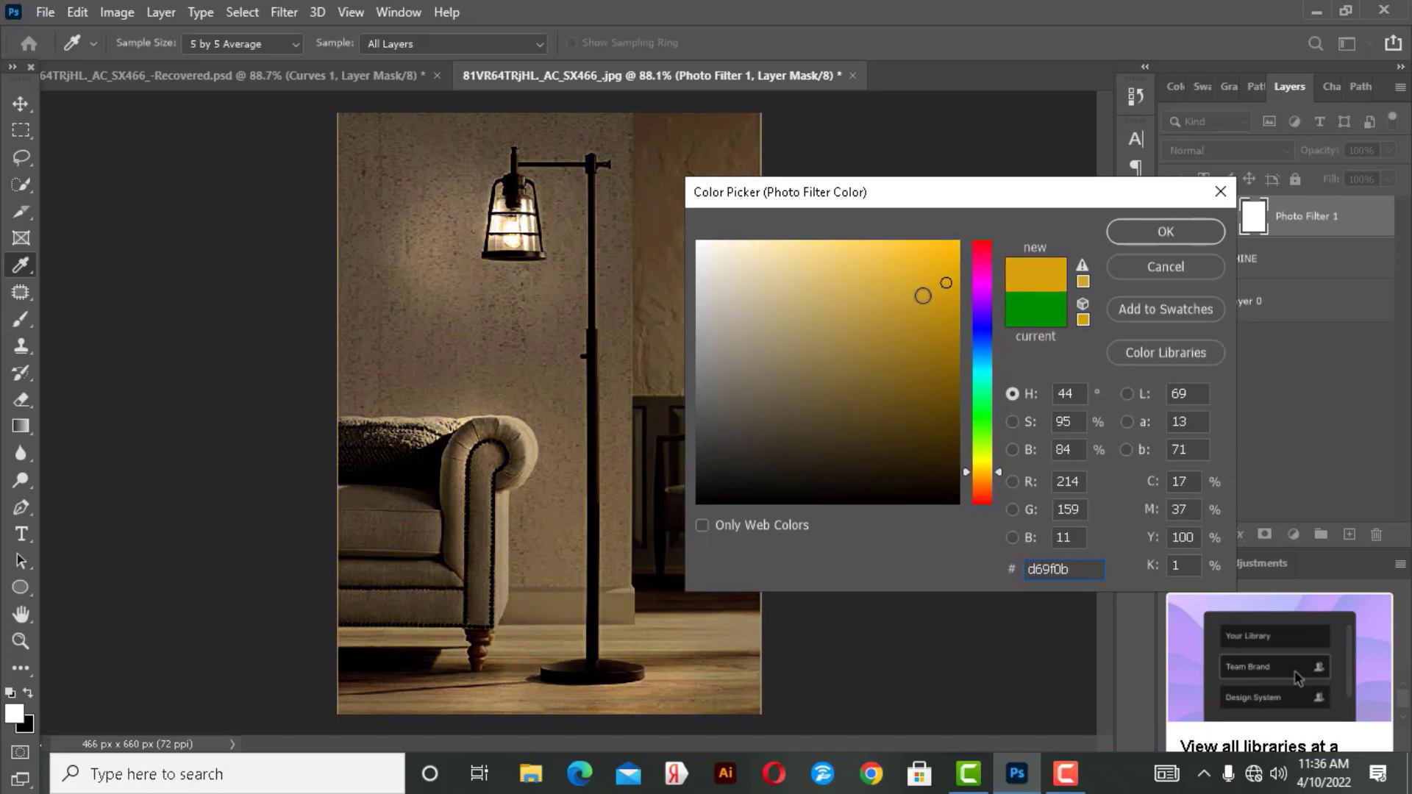
left_click(946, 263)
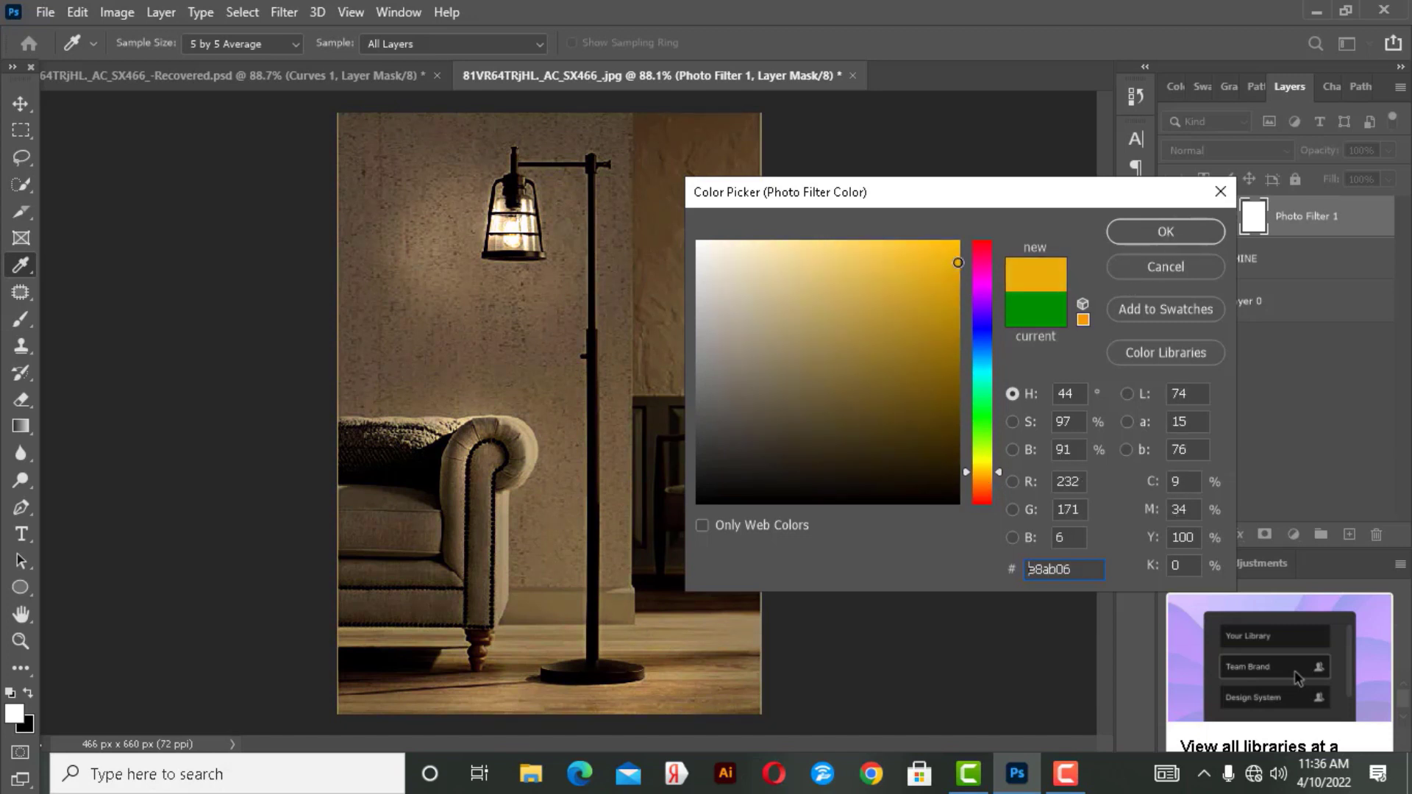
left_click(1169, 234)
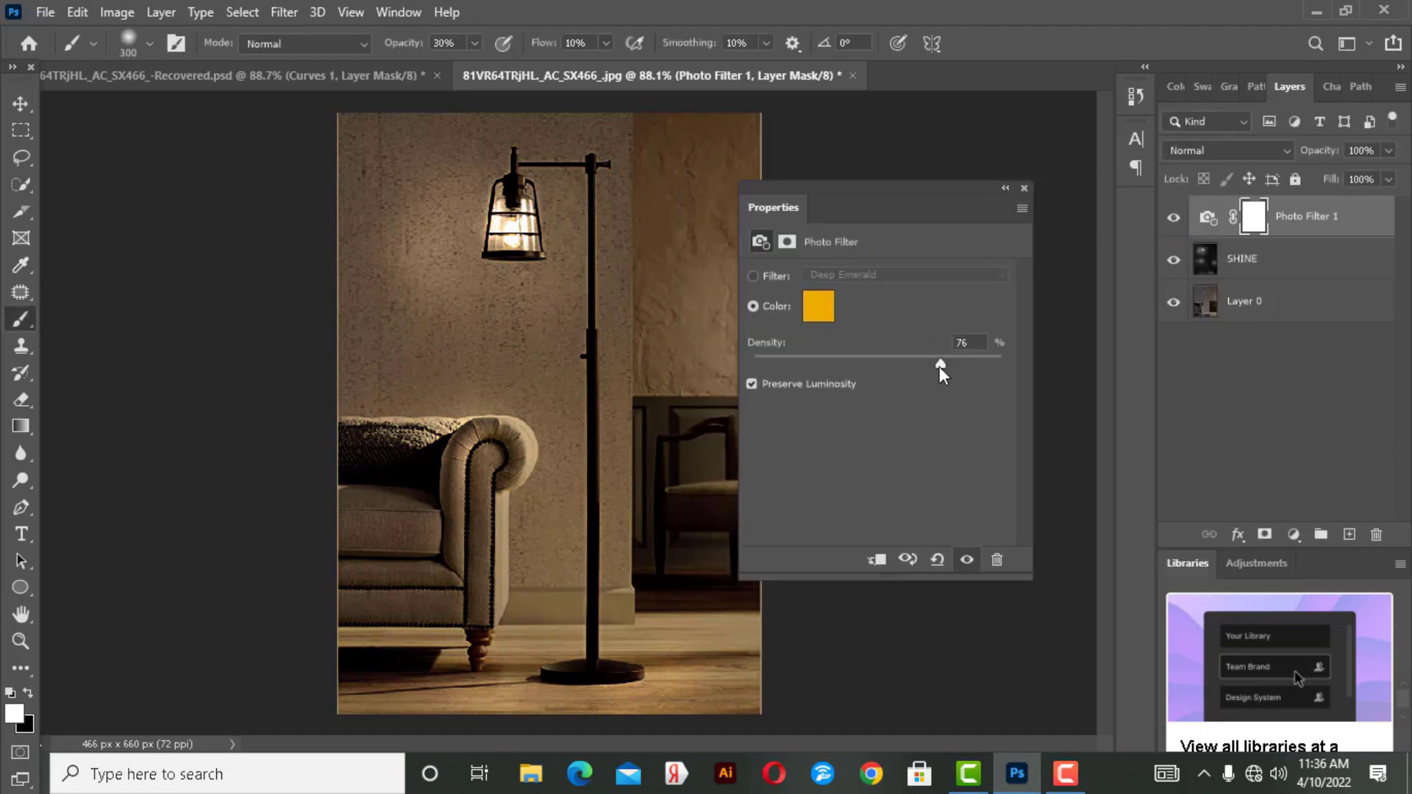
Lower the Photo Filter density, compare with the filter off and on, and close Properties.
left_click_drag(940, 364, 852, 364)
left_click(967, 560)
left_click(967, 560)
left_click(1022, 190)
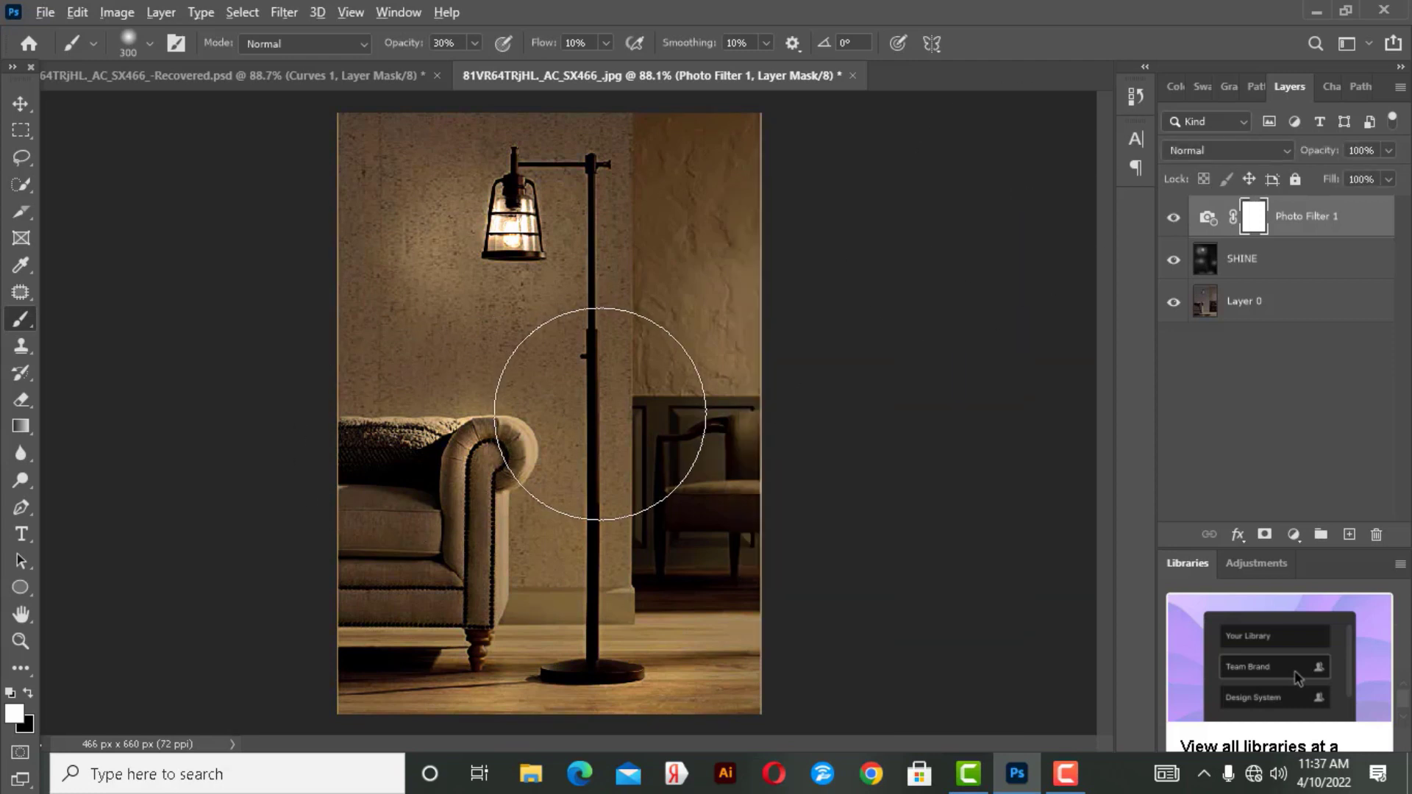
scroll(603, 408, "down", 2)
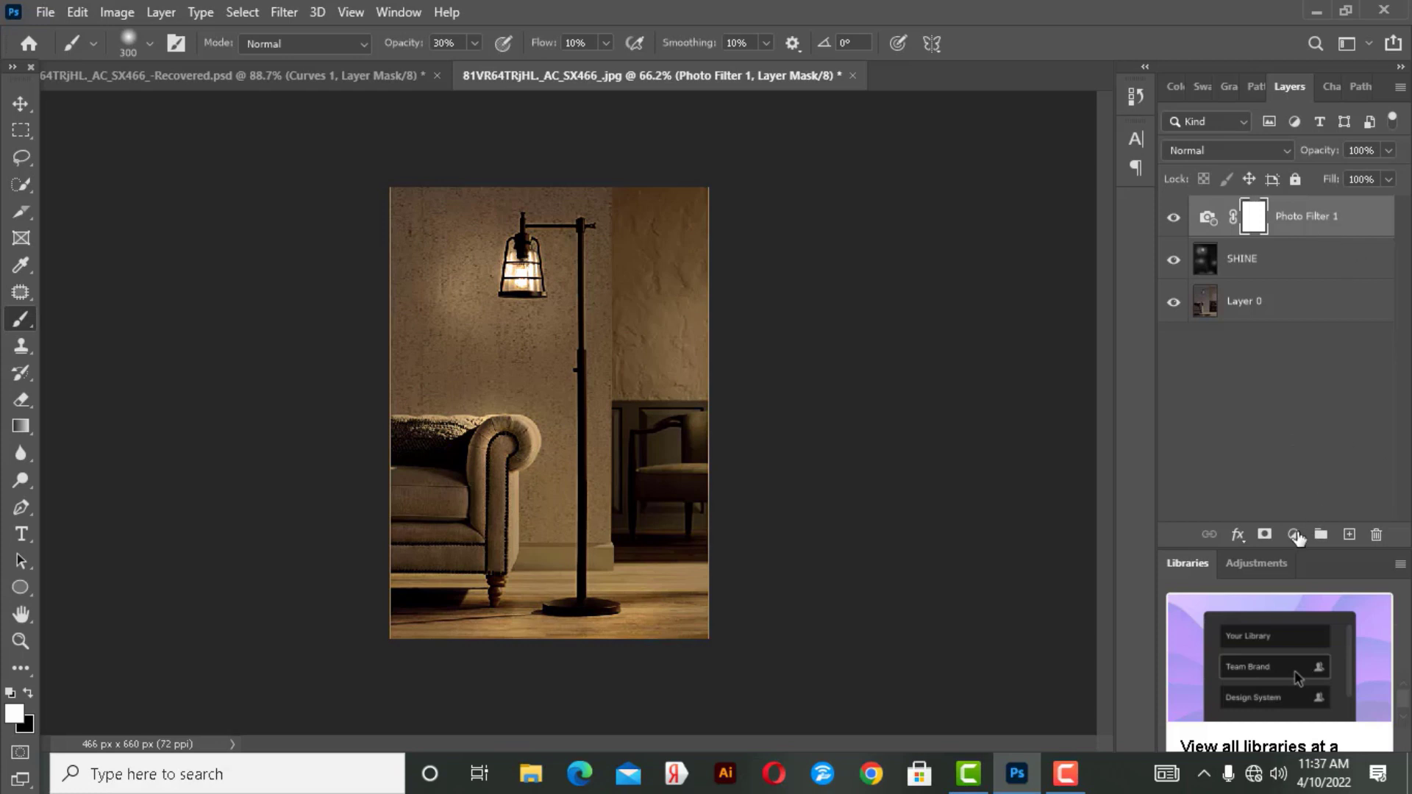
Add a Color Lookup layer using Crisp_Warm.look, compare it on and off, then close Properties.
left_click(1293, 535)
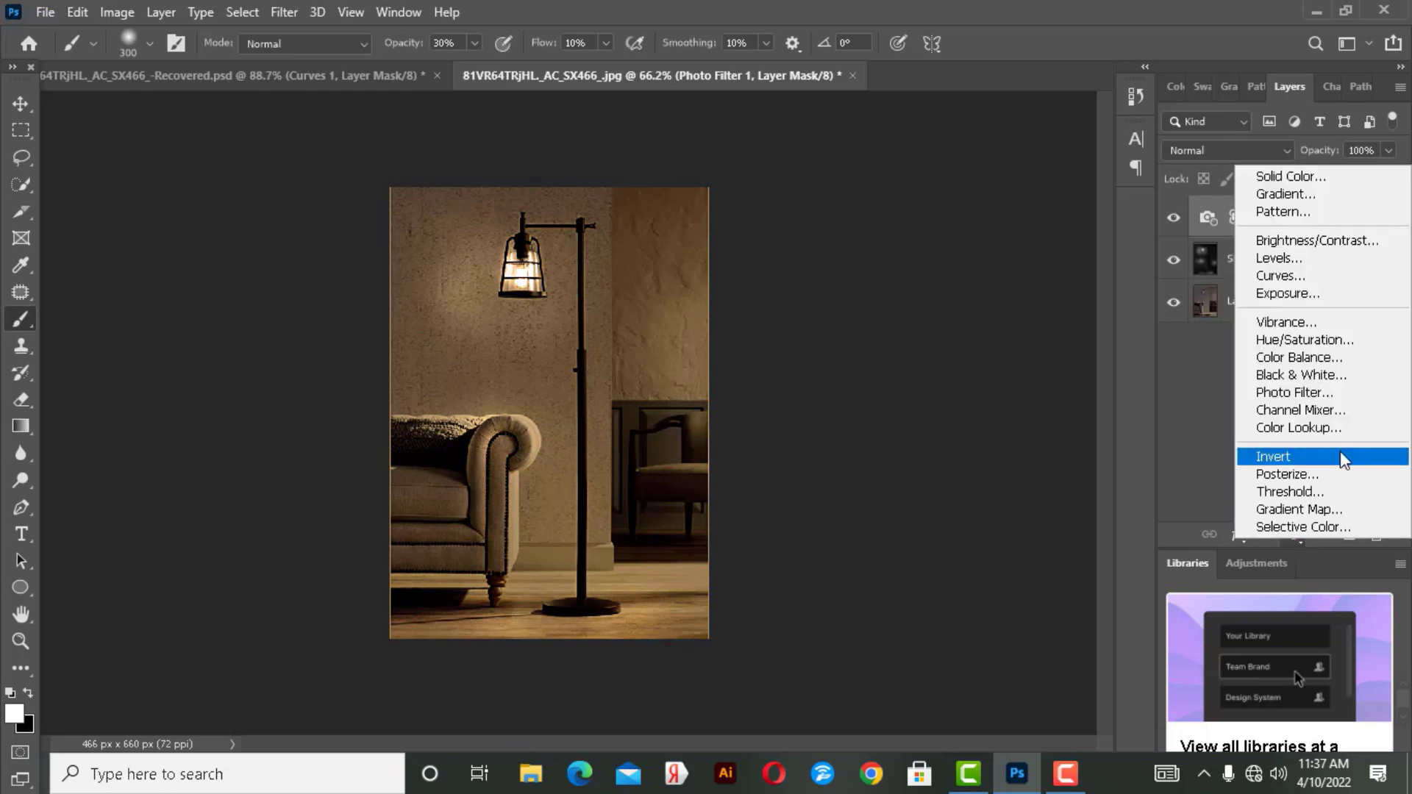
left_click(1327, 427)
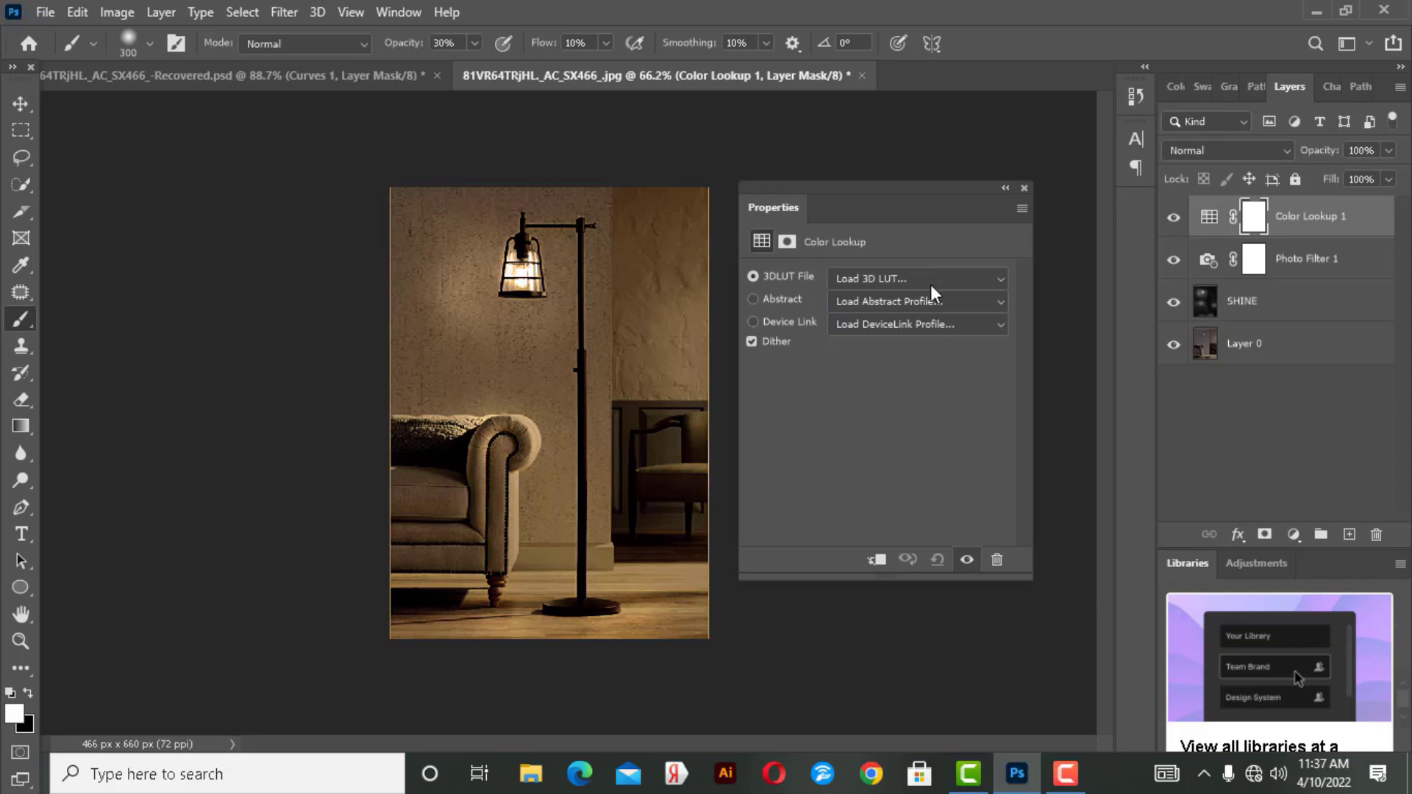
left_click(900, 282)
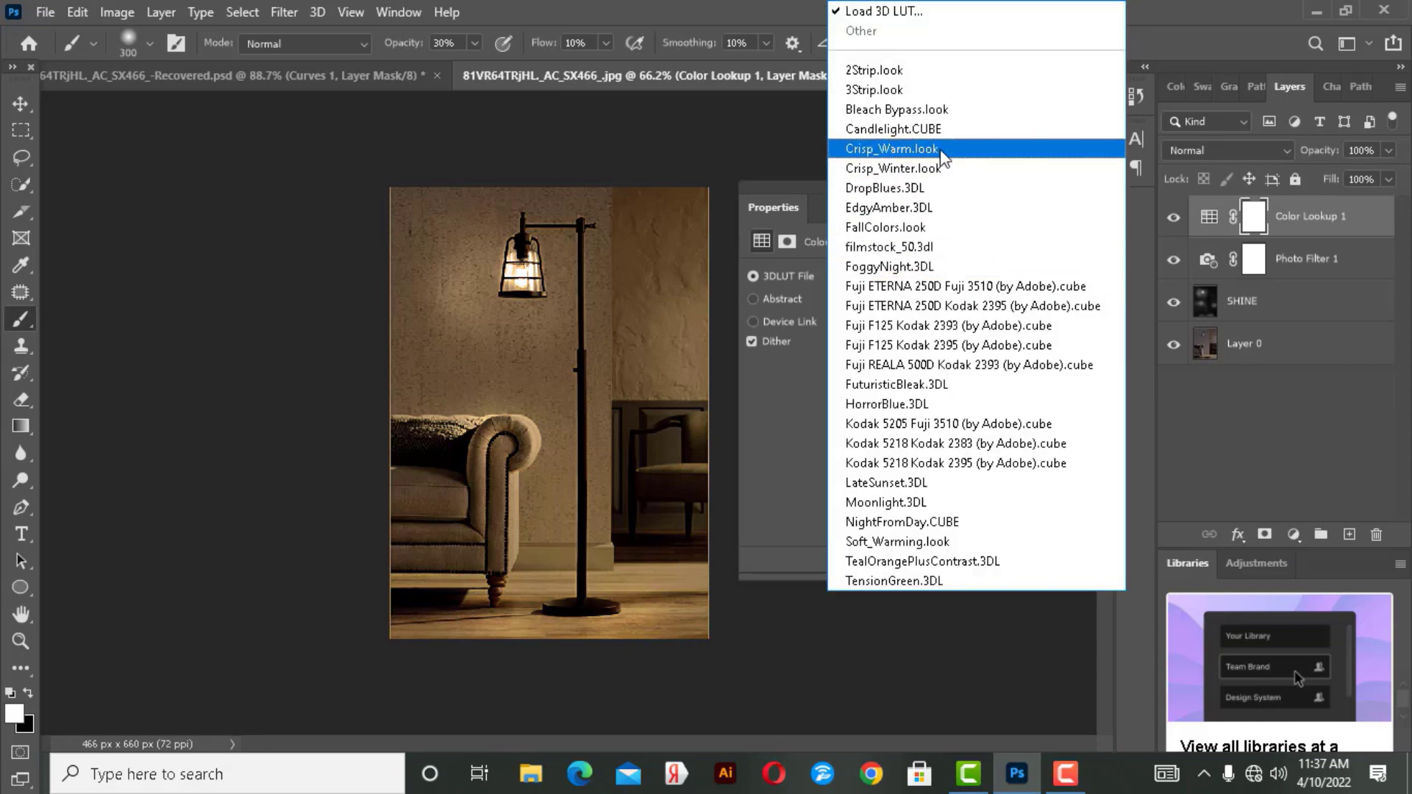
left_click(898, 150)
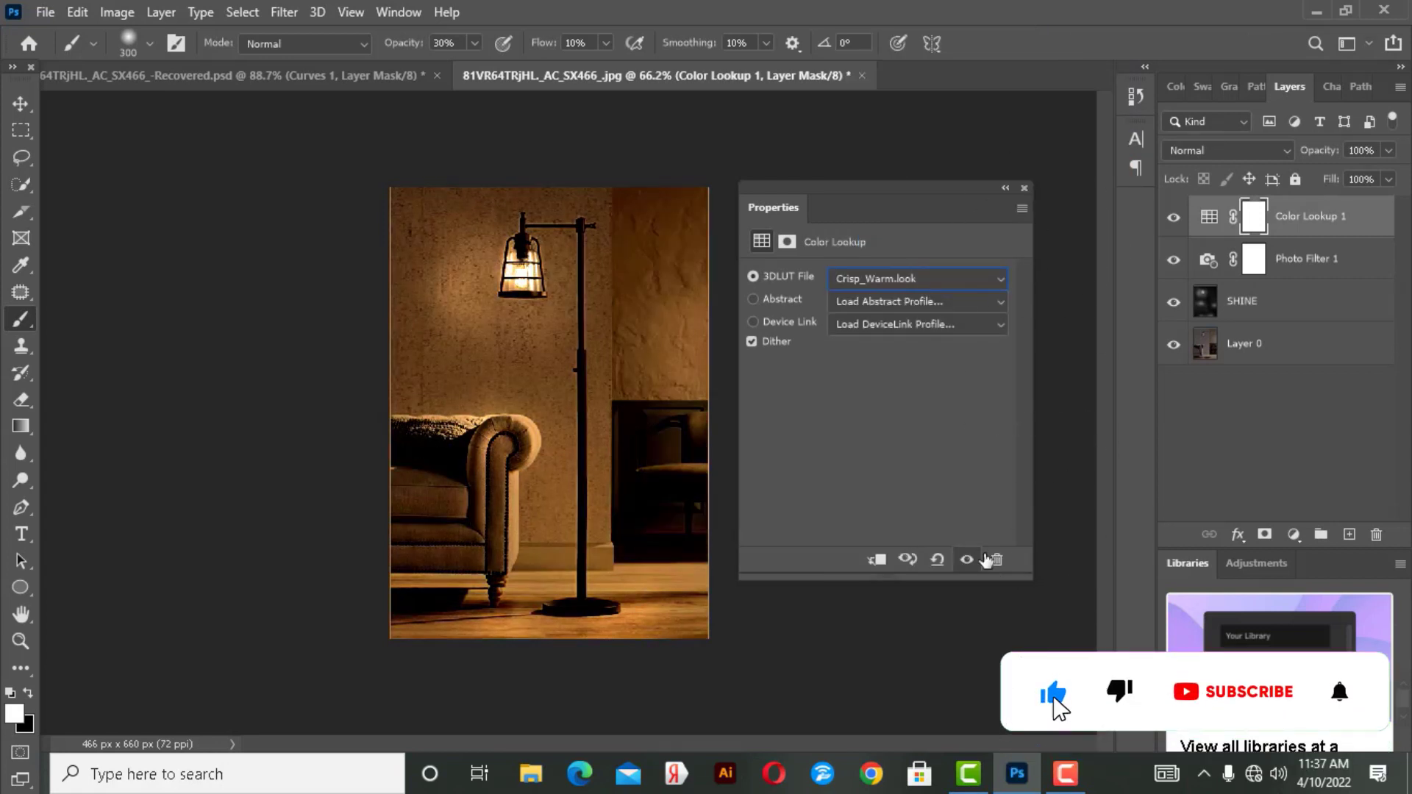
left_click(968, 560)
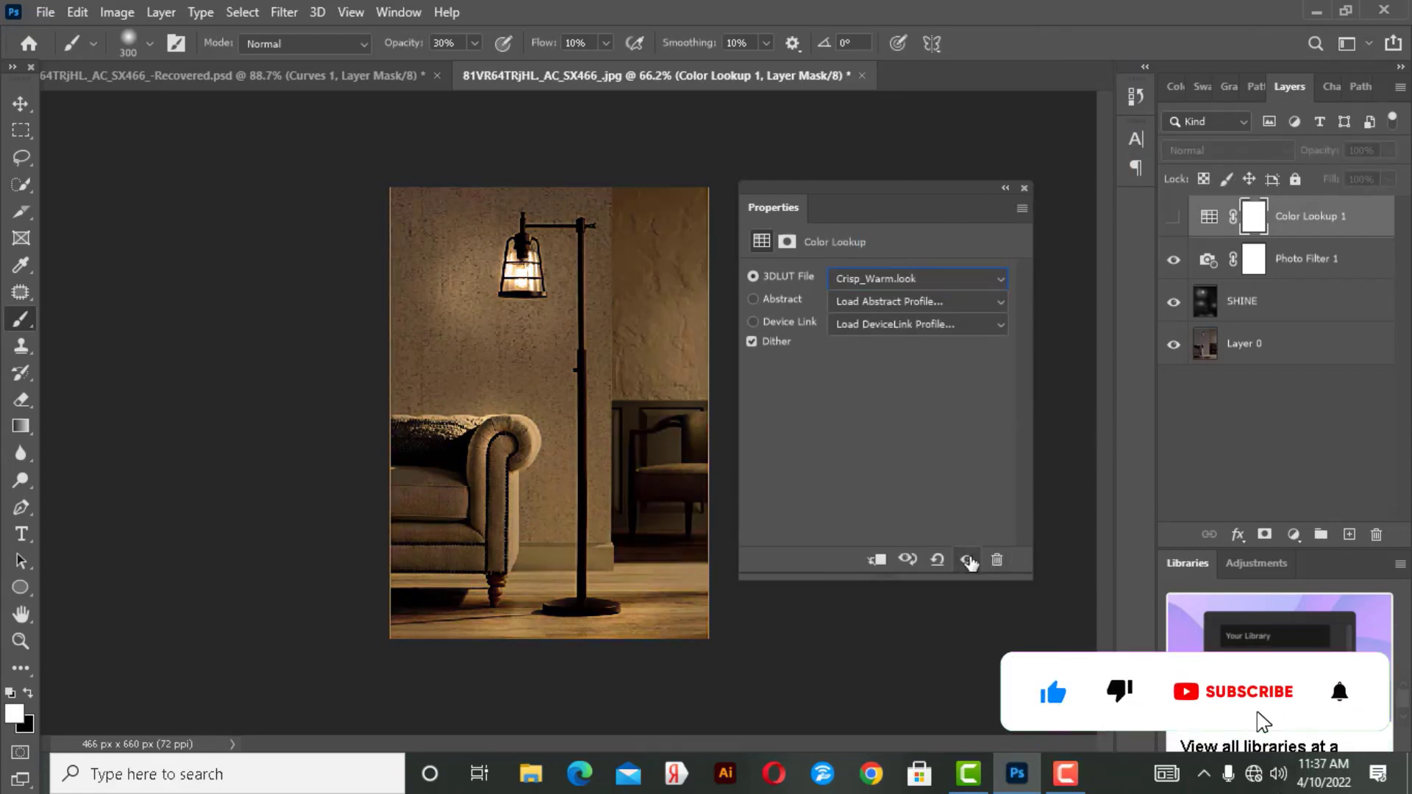
left_click(1025, 189)
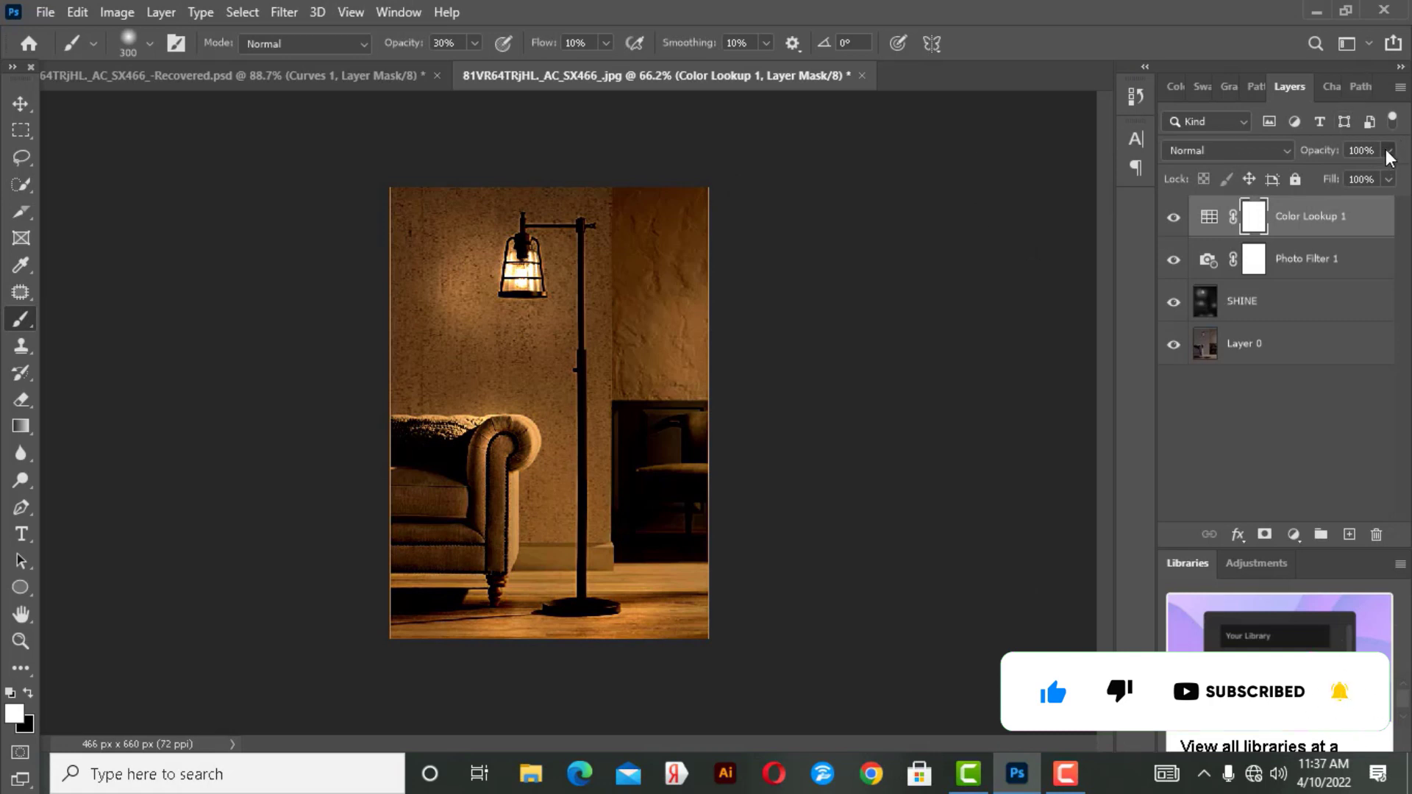
Lower Color Lookup 1 opacity to 62% and compare it hidden and shown.
left_click_drag(1389, 151, 1374, 175)
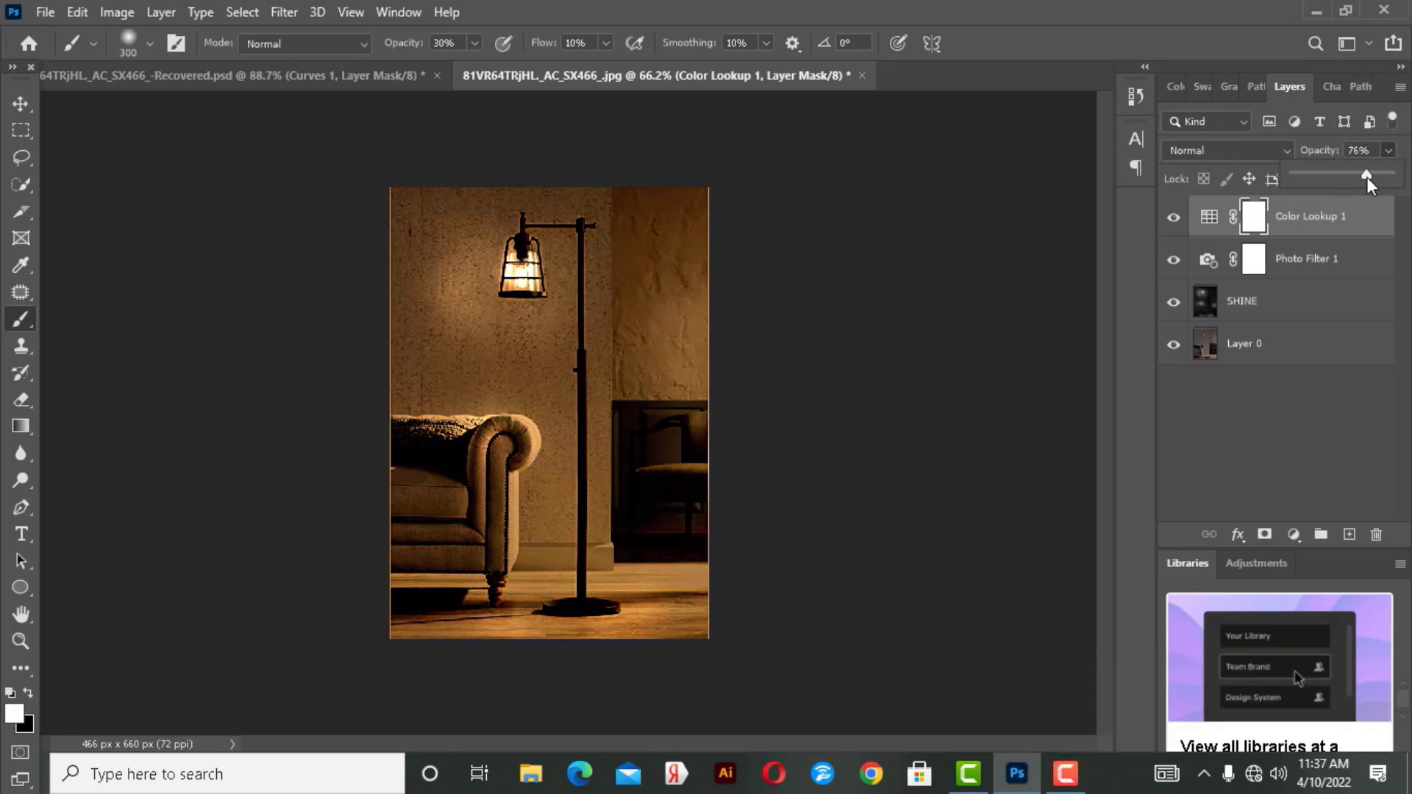
left_click(1173, 219)
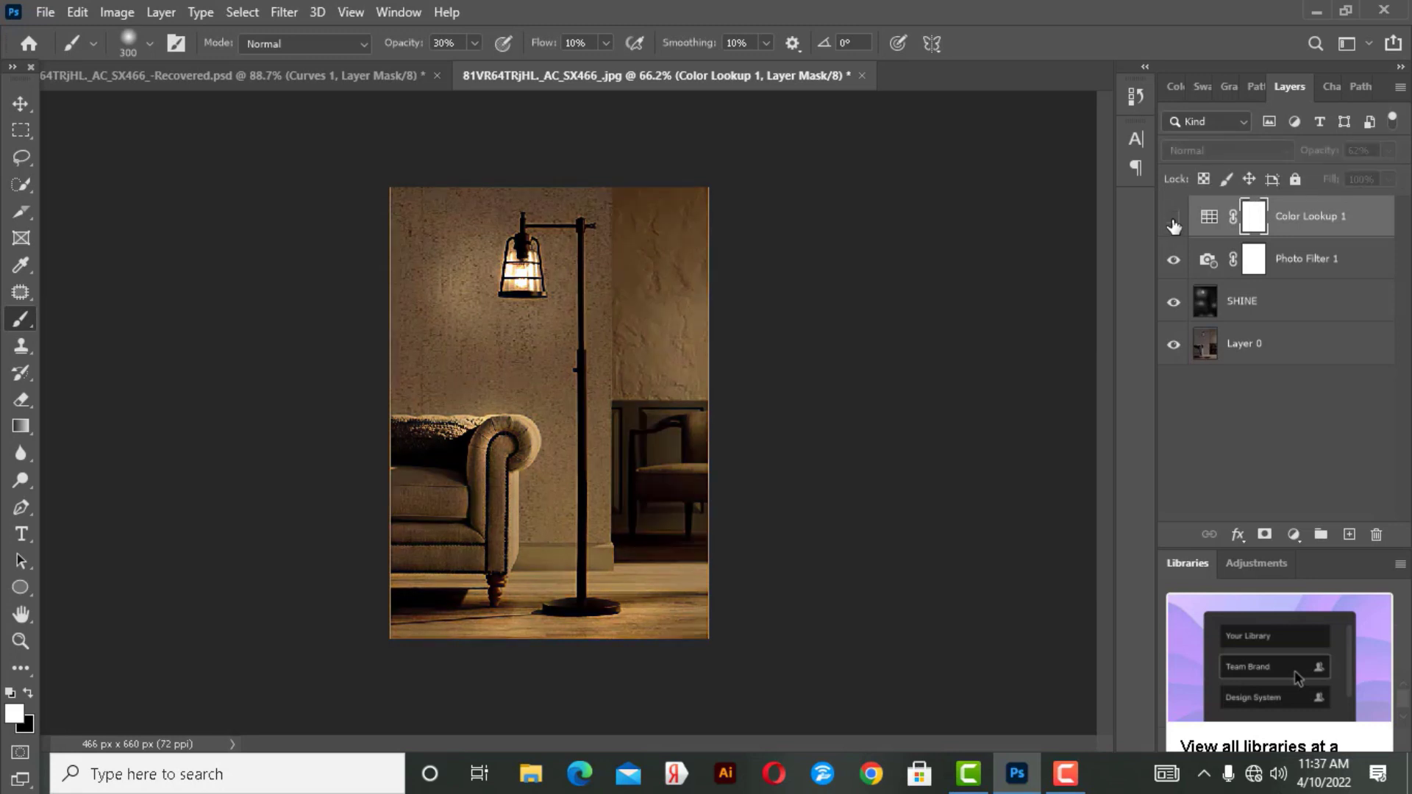
left_click(1174, 219)
left_click(1173, 218)
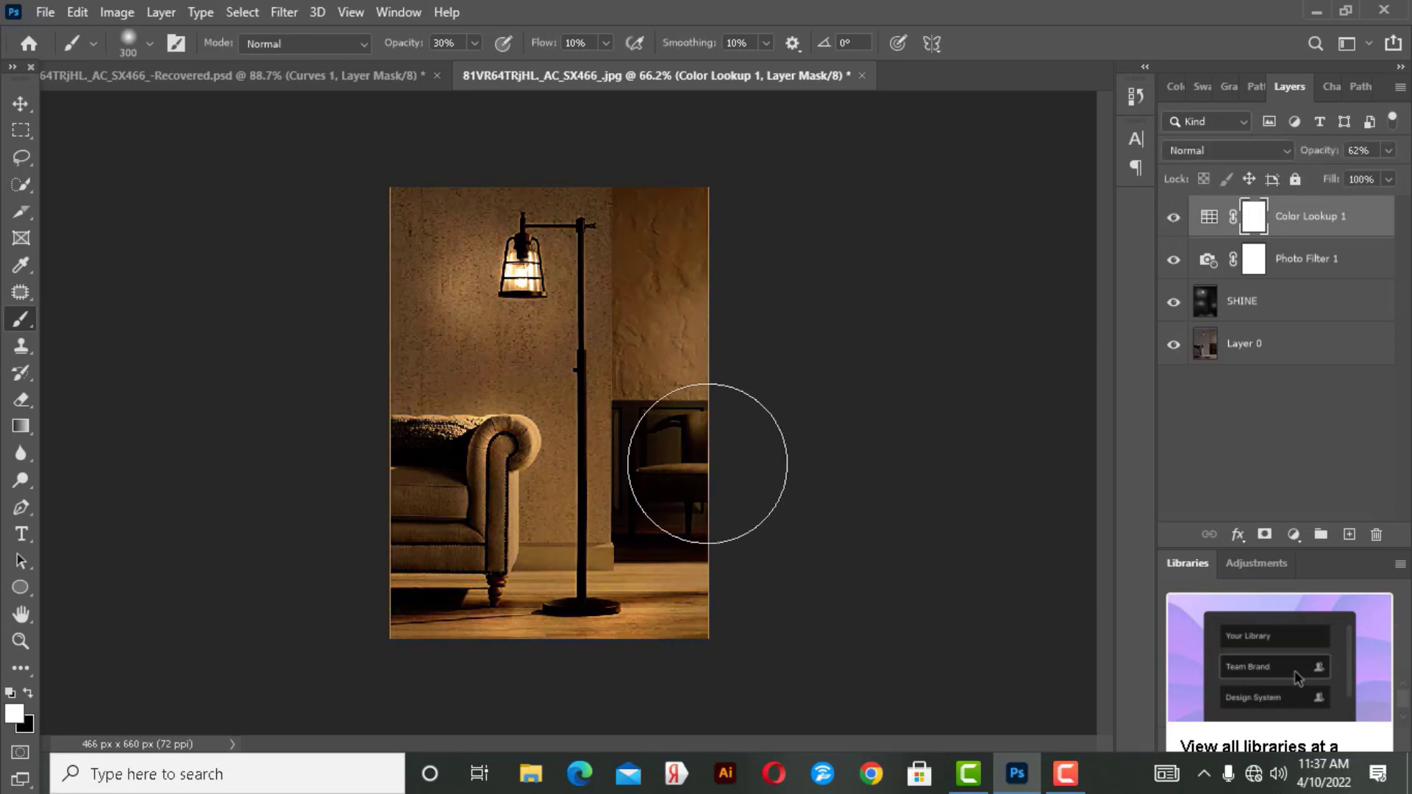
scroll(473, 520, "up", 1)
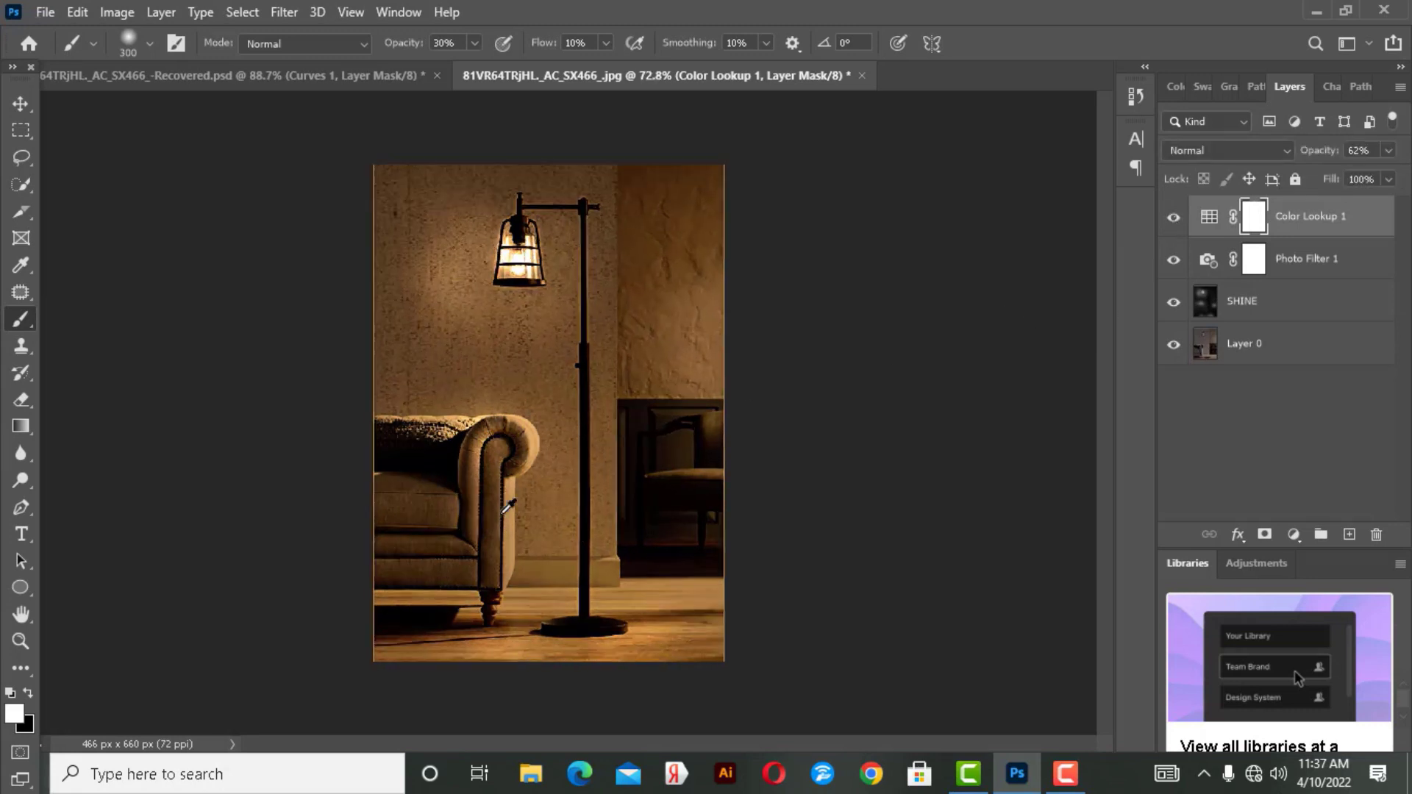
Select the SHINE, Photo Filter 1 and Color Lookup 1 layers together.
left_click(1331, 266)
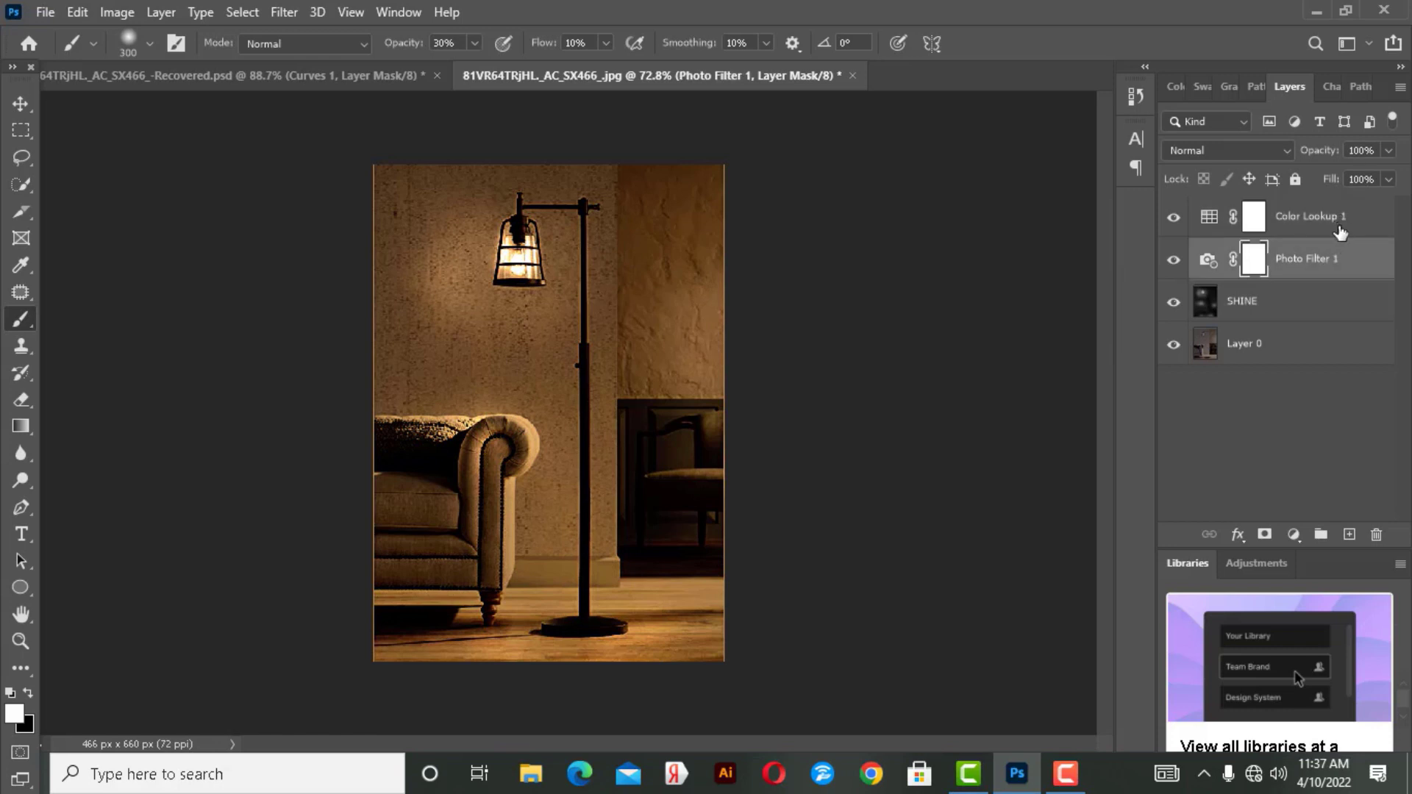
left_click(1354, 224)
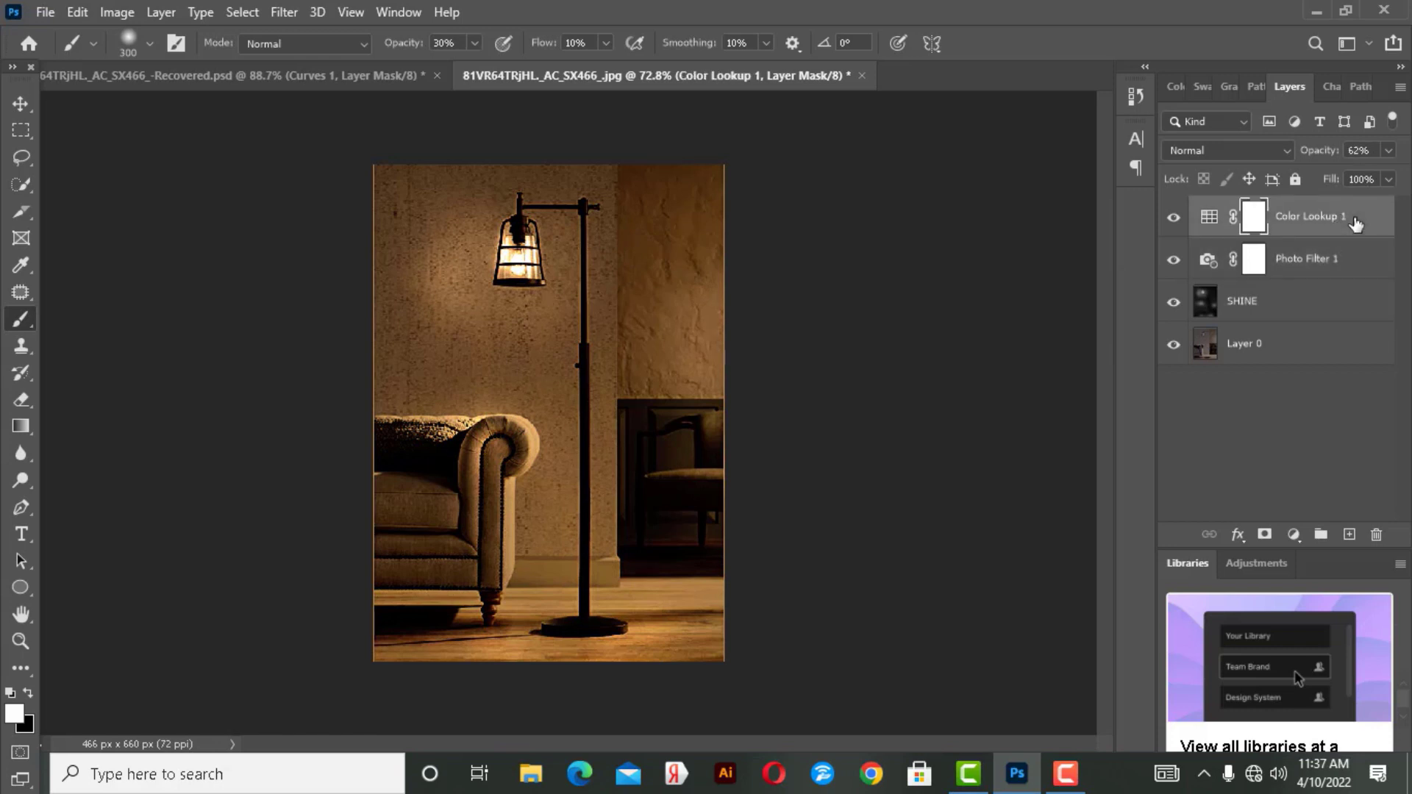
left_click(1327, 311, "shift")
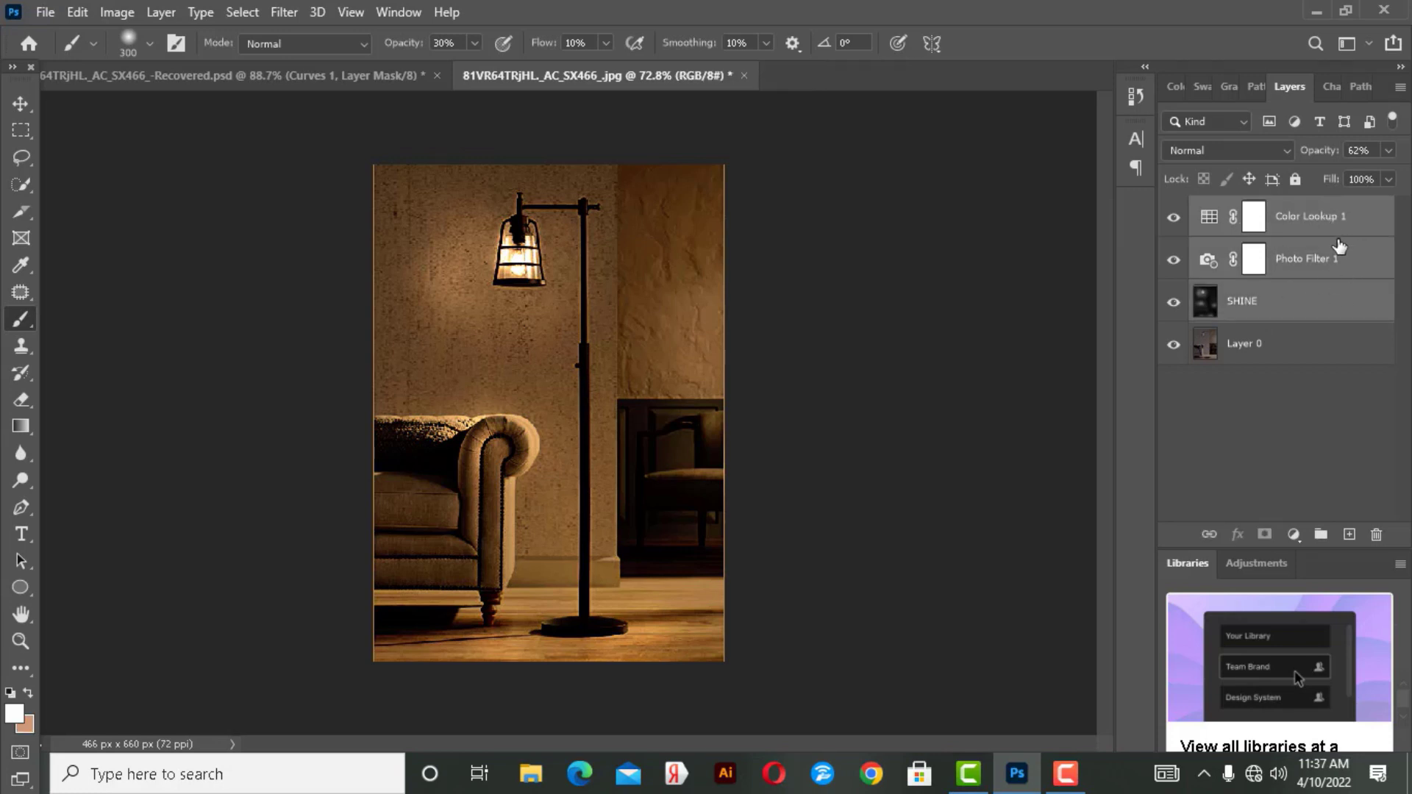
Group SHINE, Photo Filter and Color Lookup into Group 1 with Ctrl+G, then compare it hidden and shown.
key("ctrl+g")
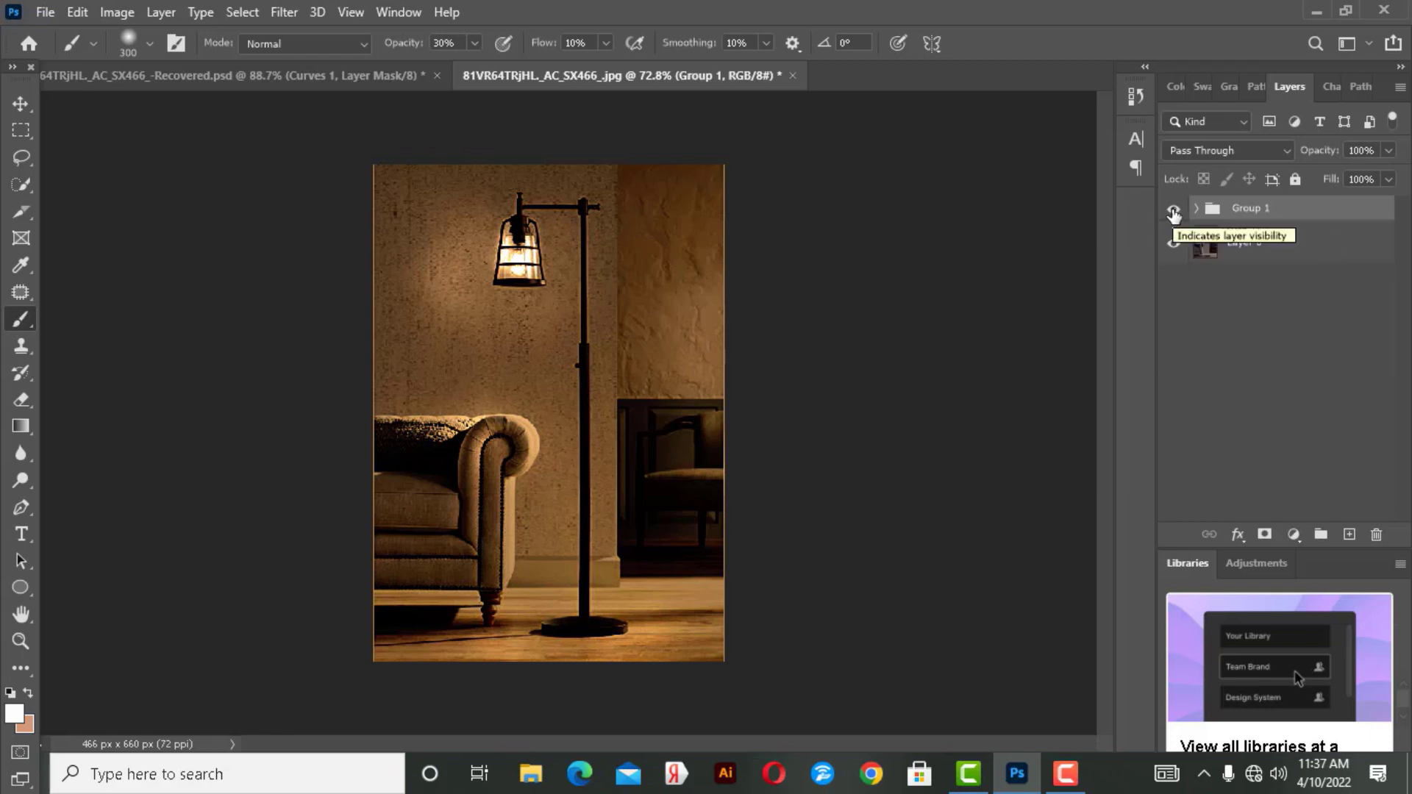
left_click(1173, 212)
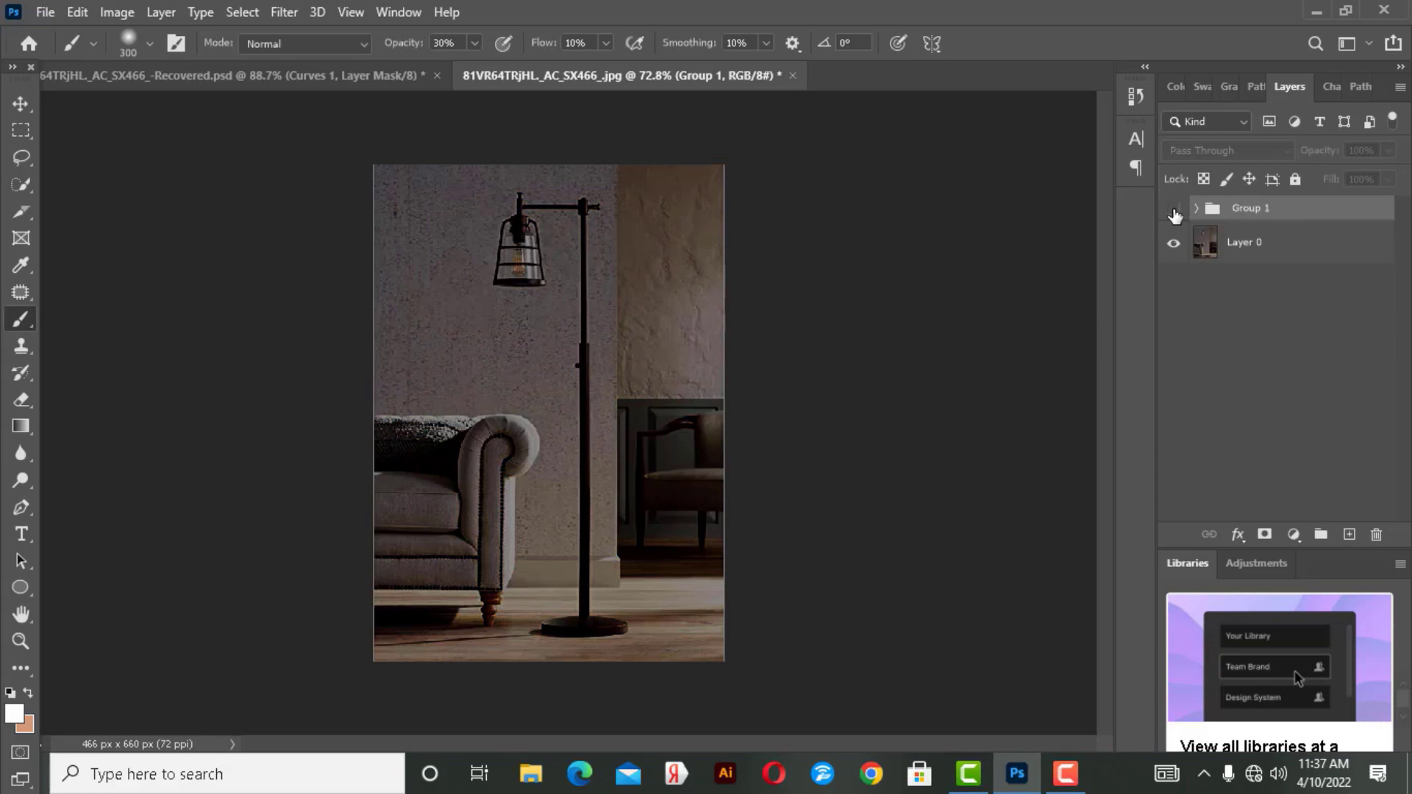
left_click(1174, 213)
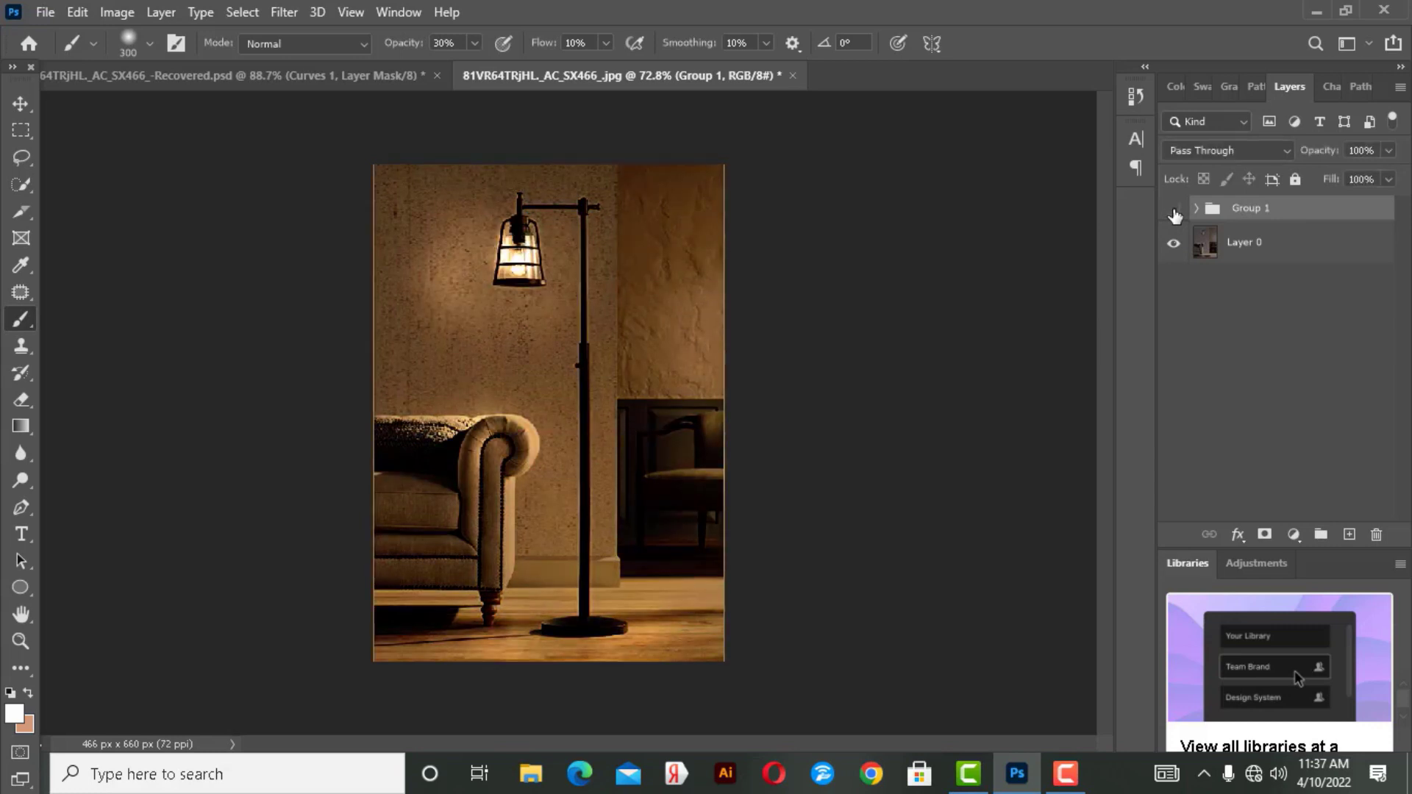
left_click(1174, 212)
left_click(1078, 774)
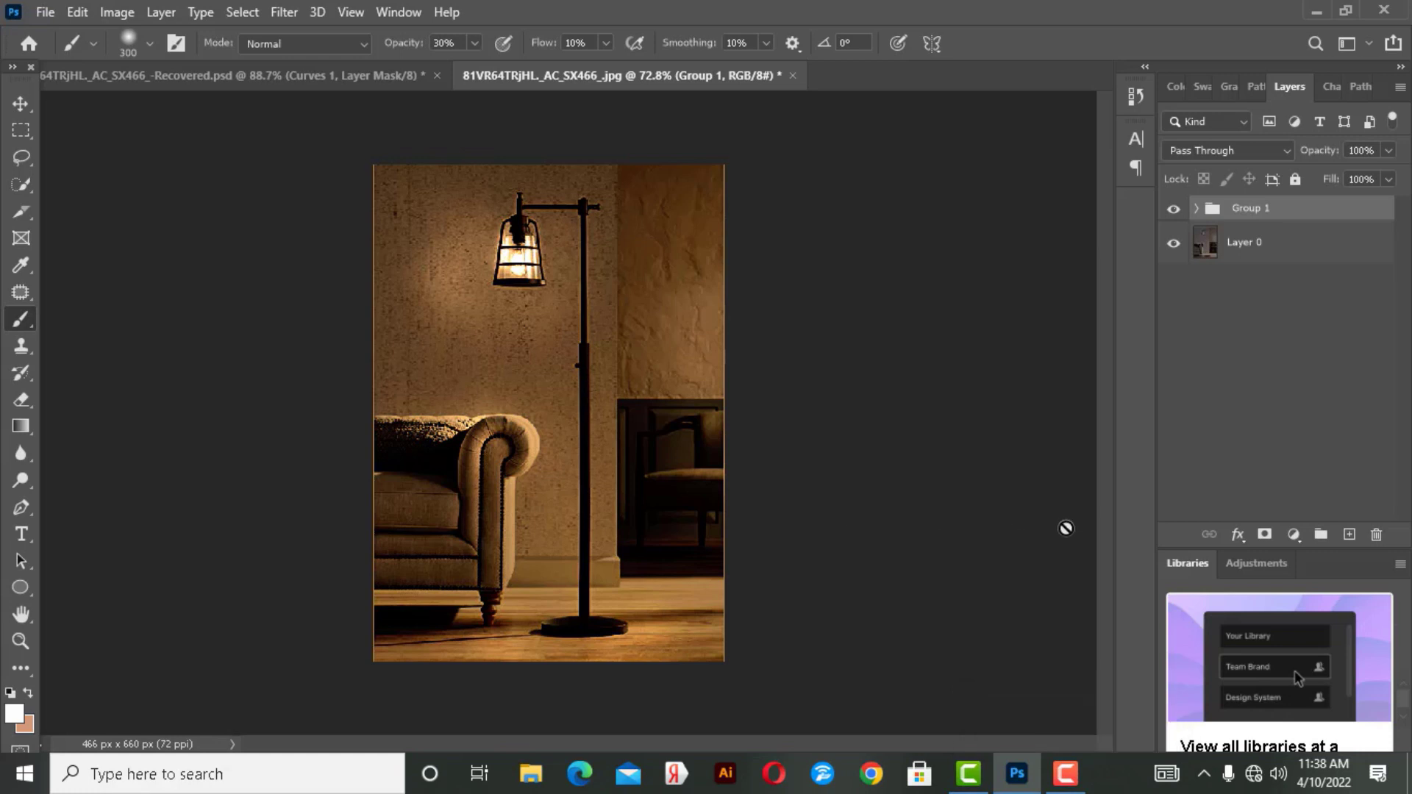